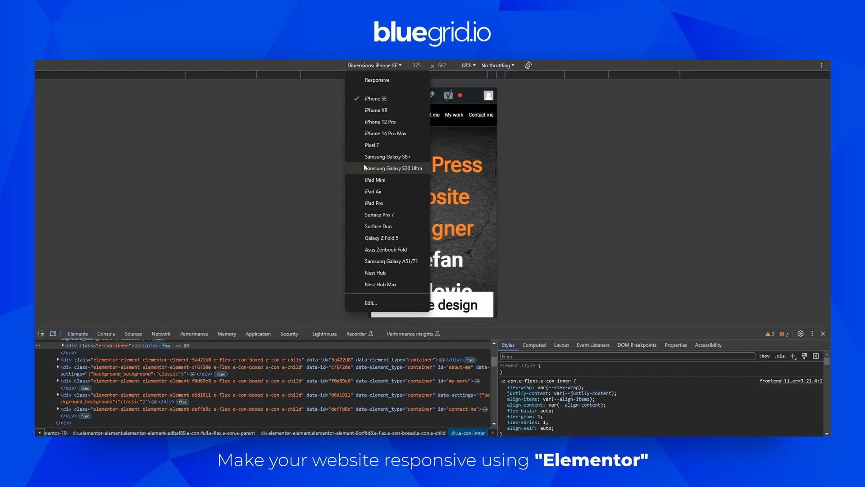
Preview the page at iPhone 14 Pro Max dimensions with 100% zoom and an enlarged viewport, and examine the hero section.
left_click(373, 133)
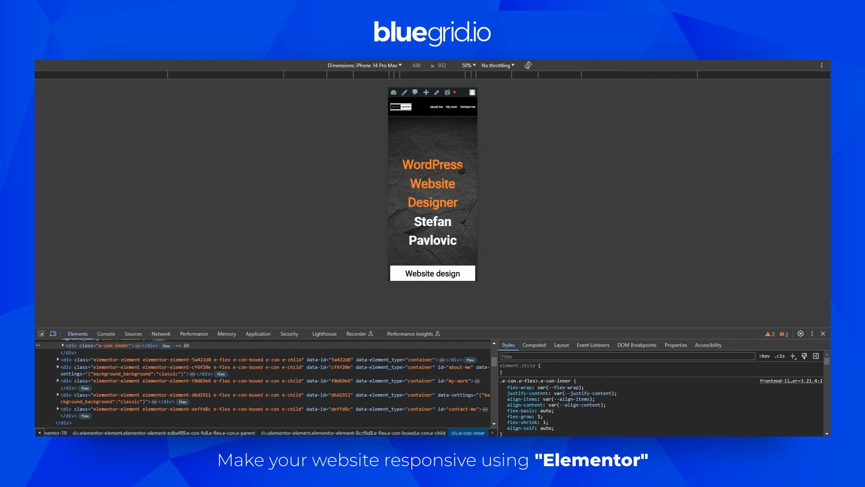
left_click(468, 65)
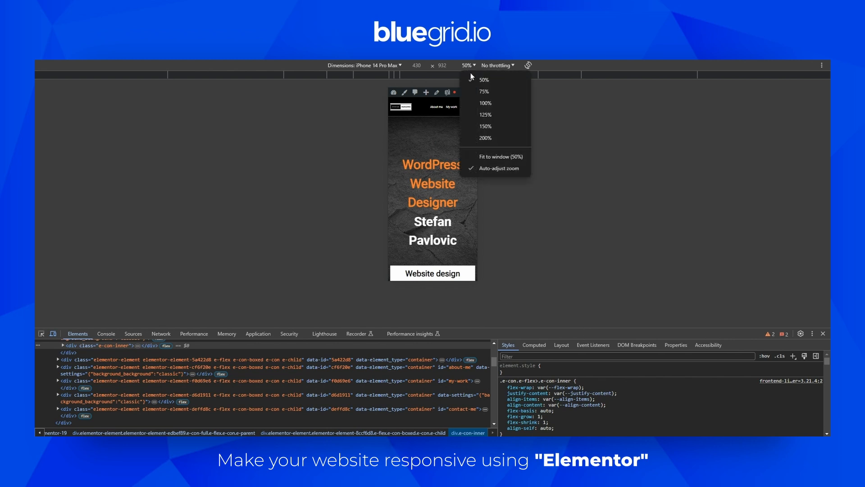
left_click(482, 104)
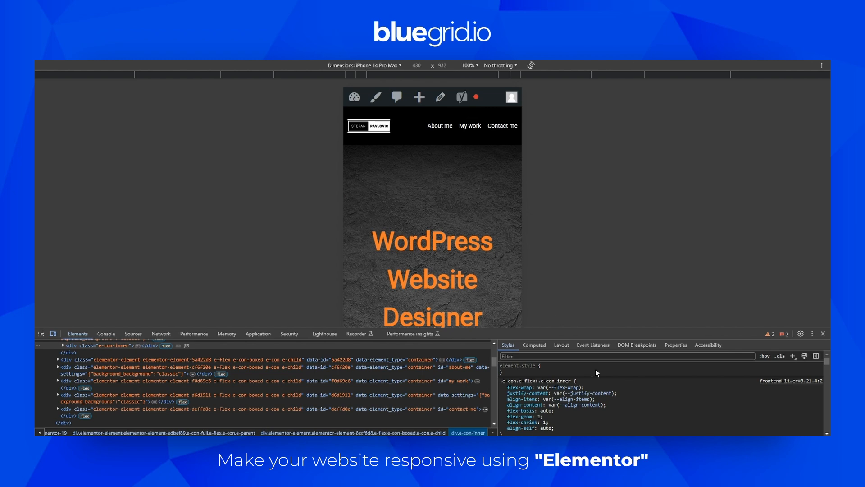
left_click_drag(581, 328, 580, 408)
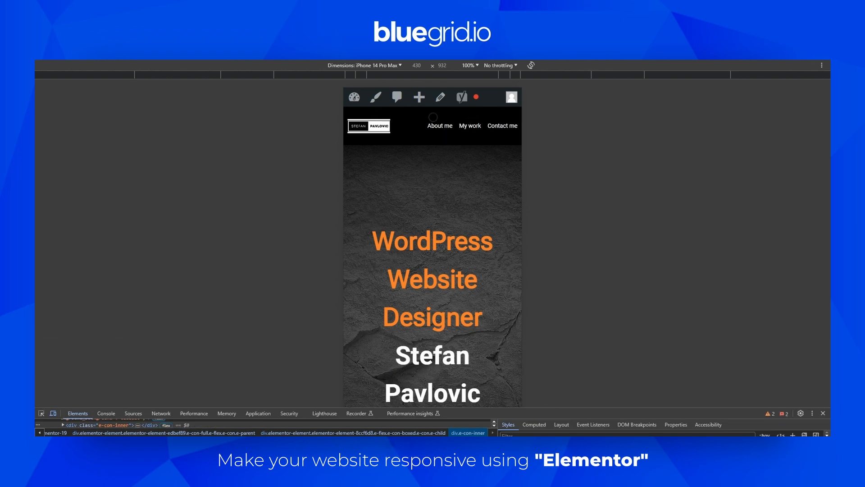
scroll(416, 189, "down", 6)
scroll(416, 189, "up", 6)
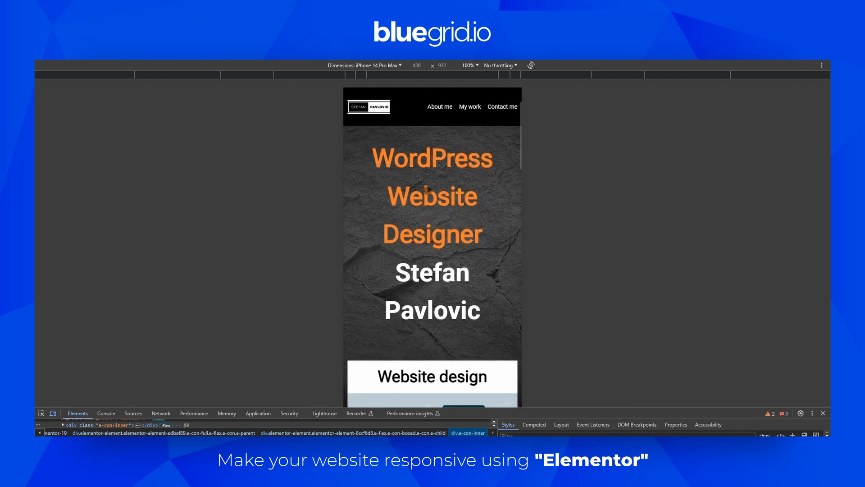
scroll(450, 216, "down", 5)
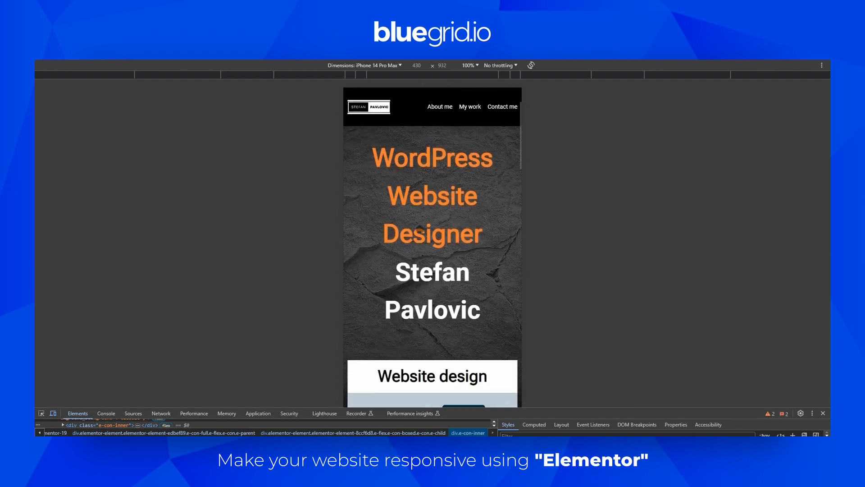
scroll(426, 232, "up", 5)
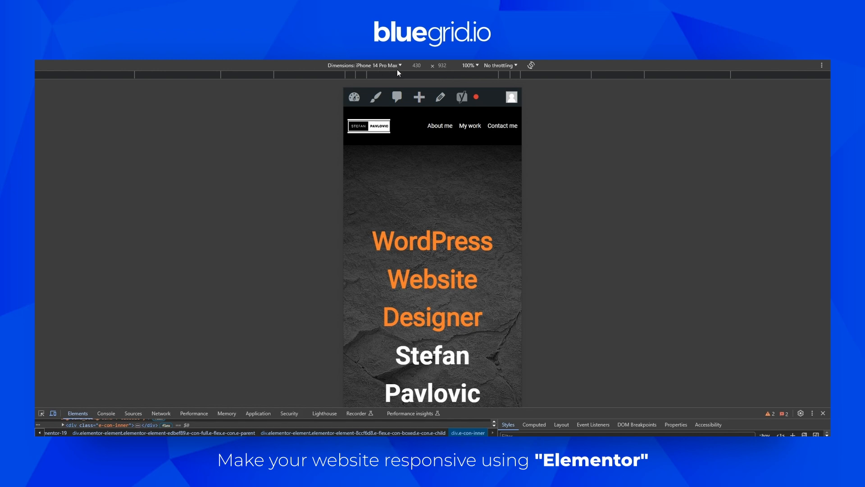
Check the hero and services sections at iPhone SE size and in Responsive mode at a width of 360.
left_click(367, 65)
left_click(366, 100)
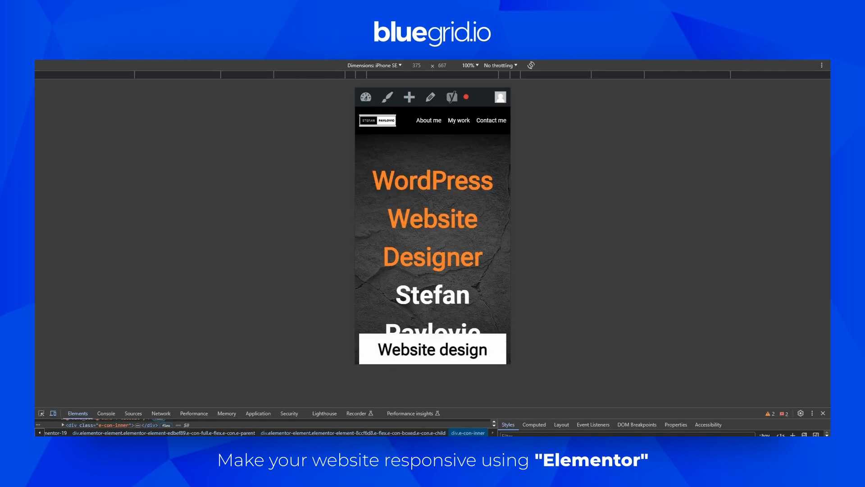
left_click(399, 65)
left_click(379, 81)
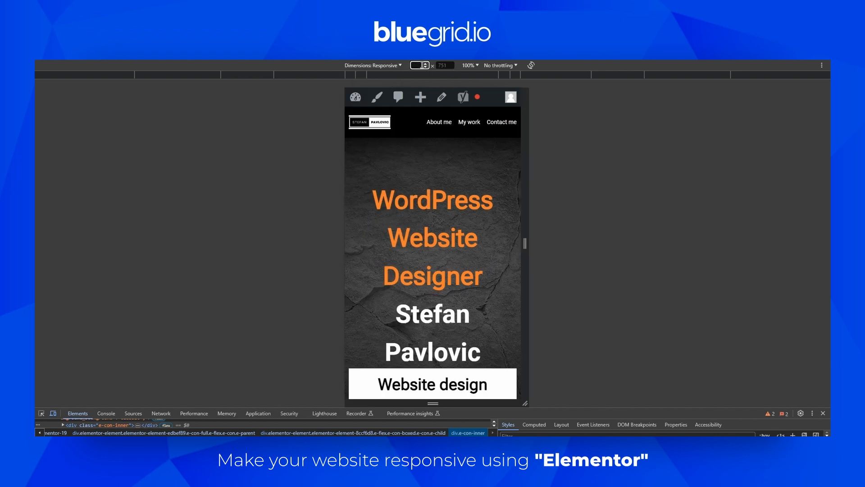
key("Return")
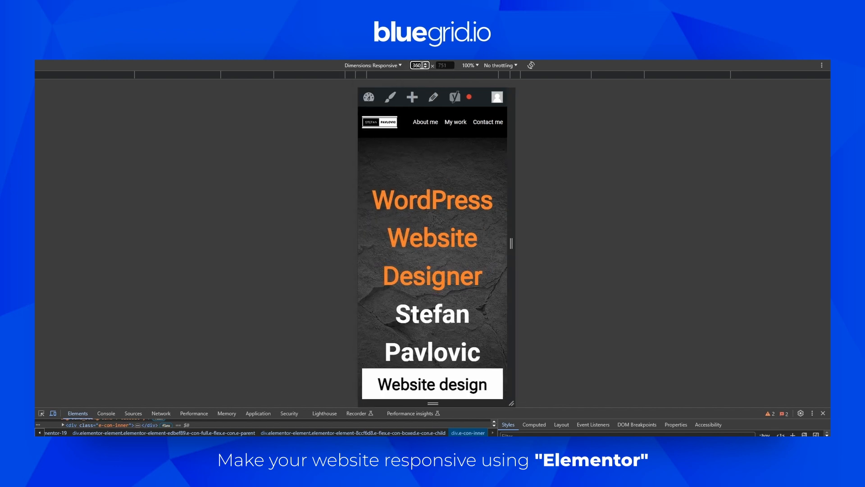
scroll(460, 175, "down", 4)
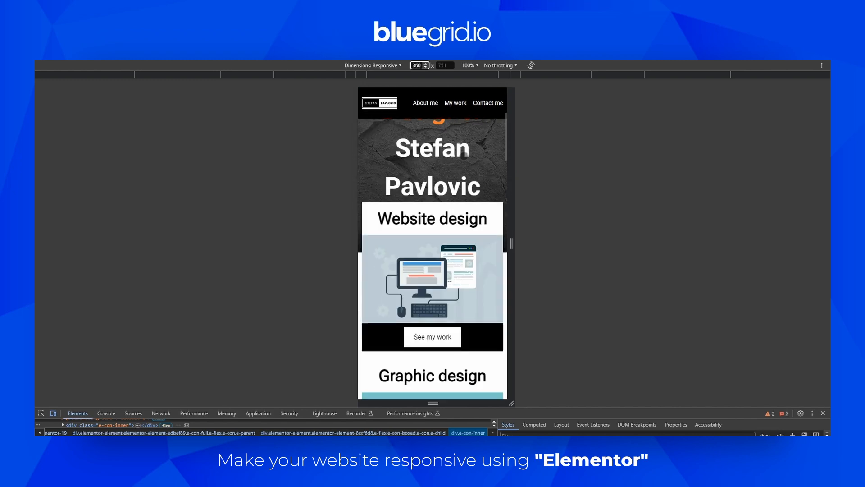
scroll(450, 146, "up", 3)
scroll(451, 147, "up", 2)
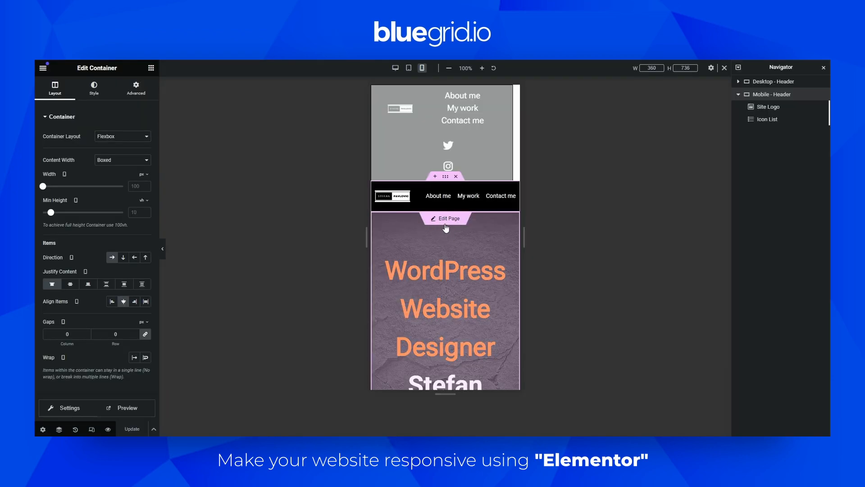
Switch to the Elementor editor, open the page for editing and show the animated headline's Headline style settings.
left_click(446, 220)
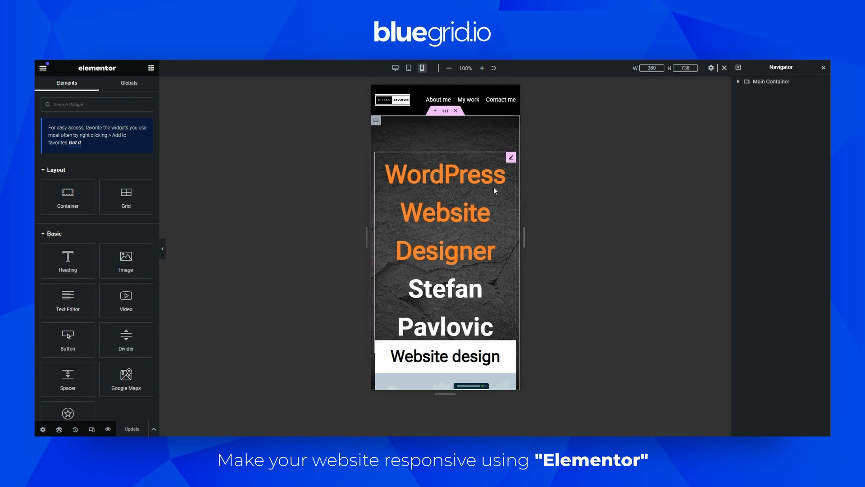
left_click(480, 188)
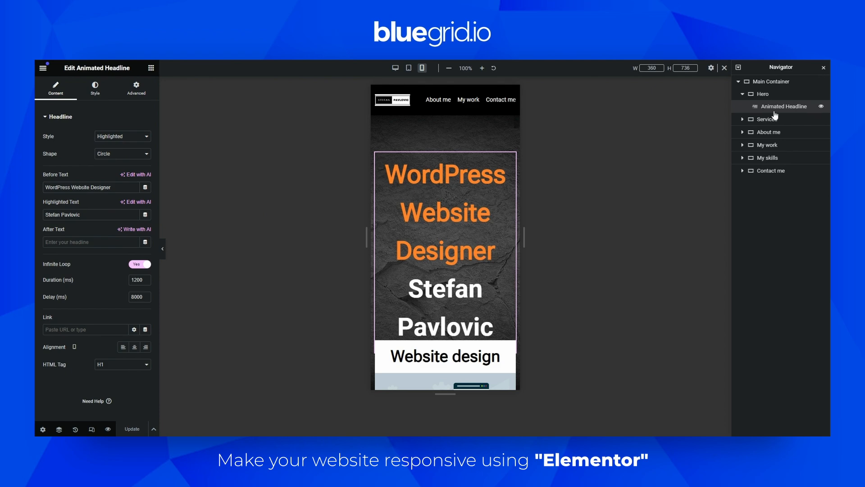
left_click(96, 88)
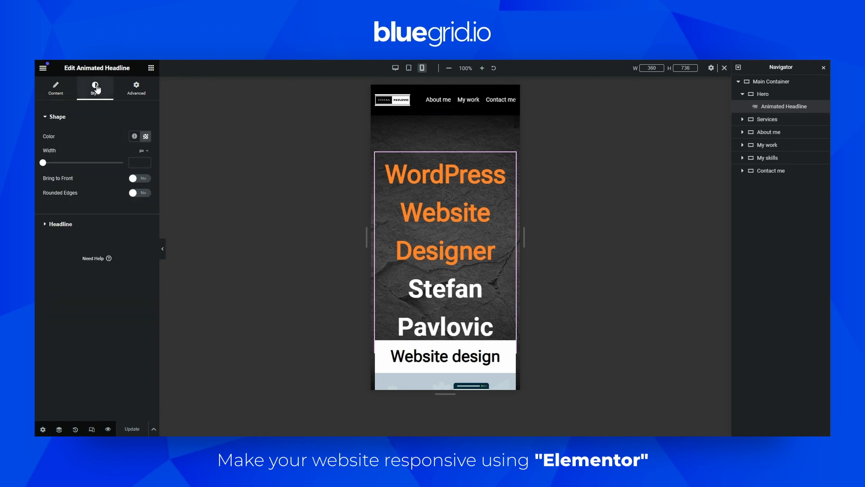
left_click(55, 224)
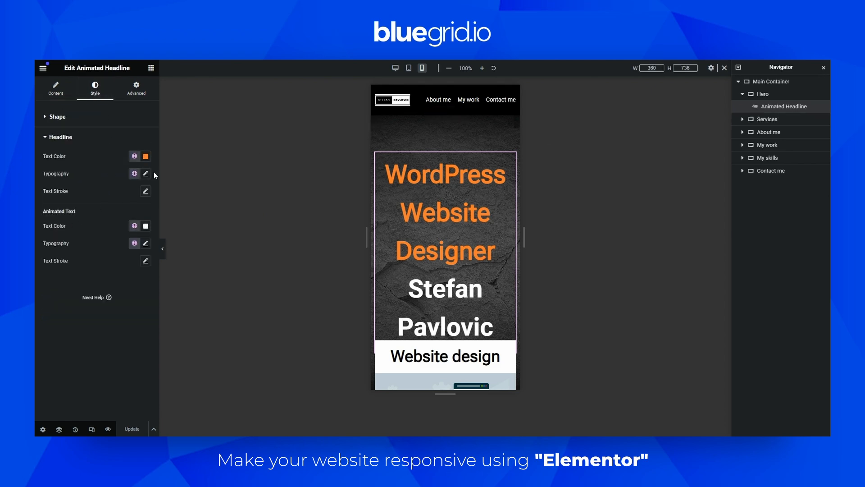
Try the Button text global font for the animated headline's typography.
left_click(135, 175)
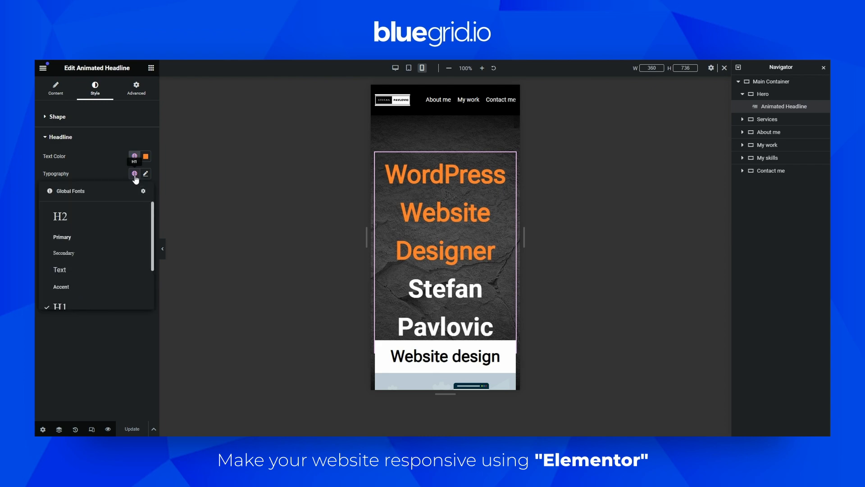
scroll(96, 265, "down", 2)
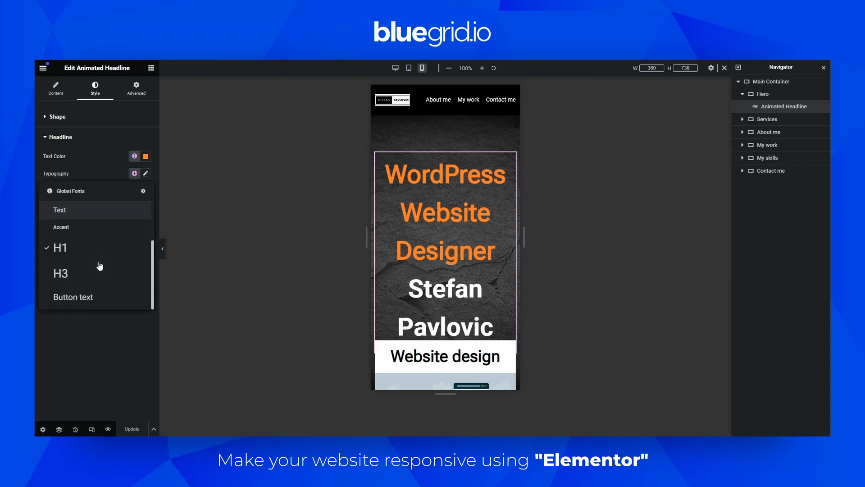
left_click(82, 301)
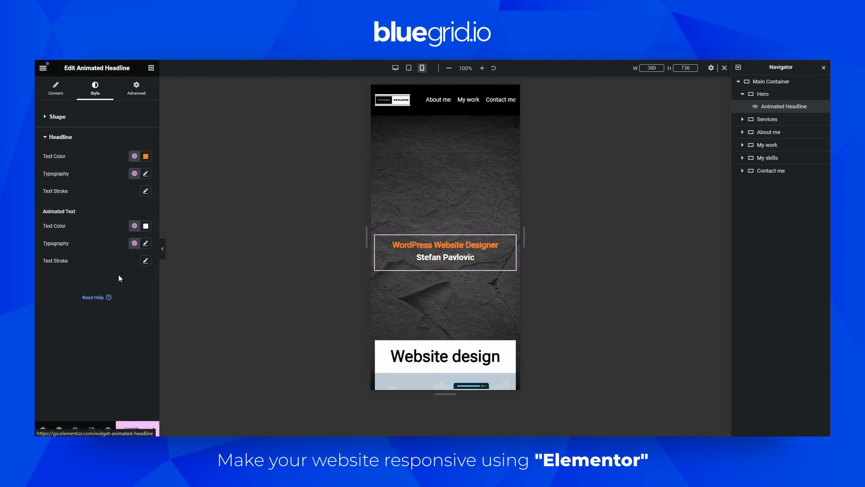
Apply the H3 global font to the animated headline's typography.
left_click(134, 174)
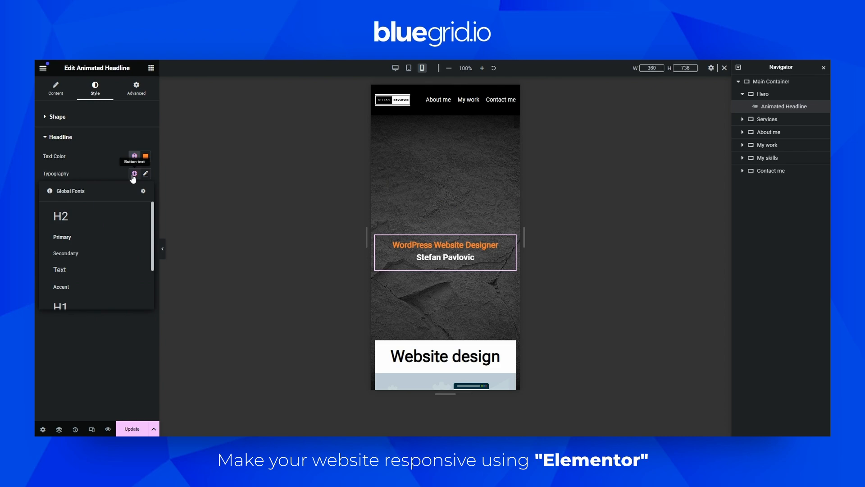
scroll(87, 275, "down", 2)
left_click(89, 273)
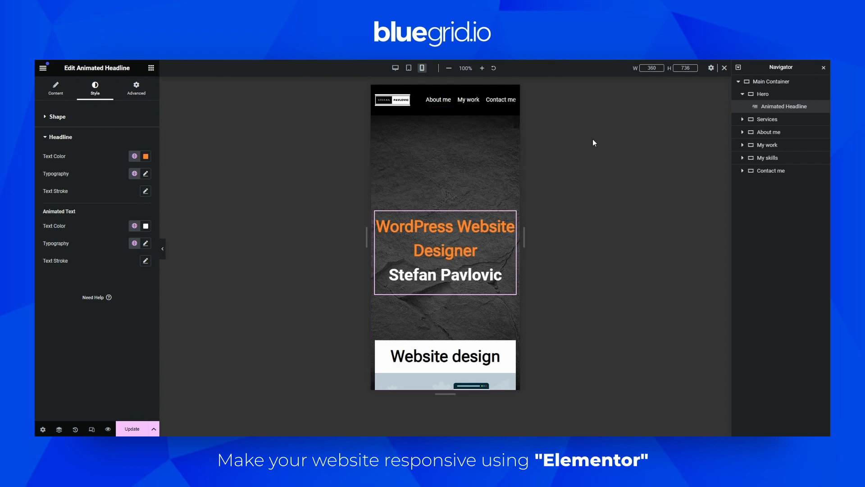
Set the Hero container's minimum height to 50 vh for the mobile view.
left_click(778, 96)
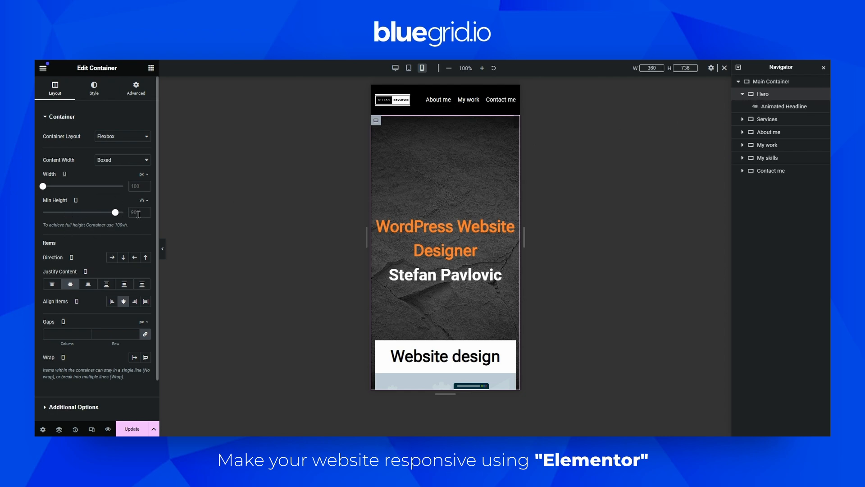
type("50")
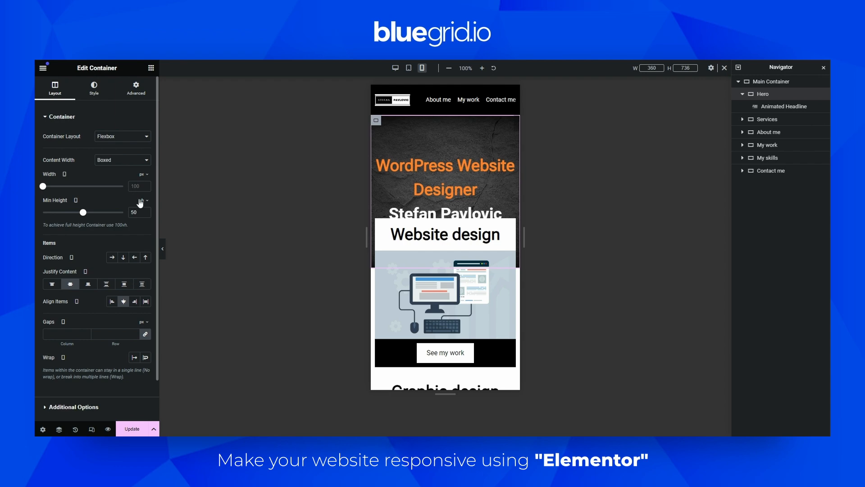
left_click_drag(142, 212, 124, 217)
Switch the Hero container's content width to Full Width and back to Boxed, comparing the desktop and mobile views.
left_click(106, 160)
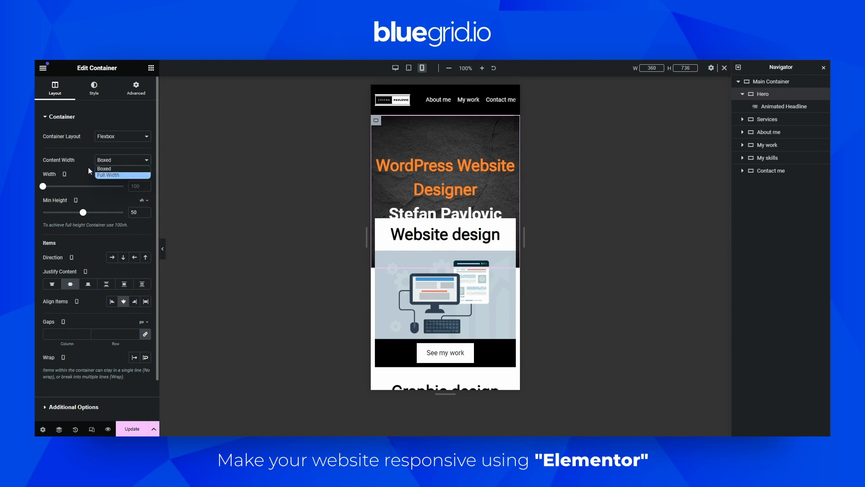
left_click(105, 175)
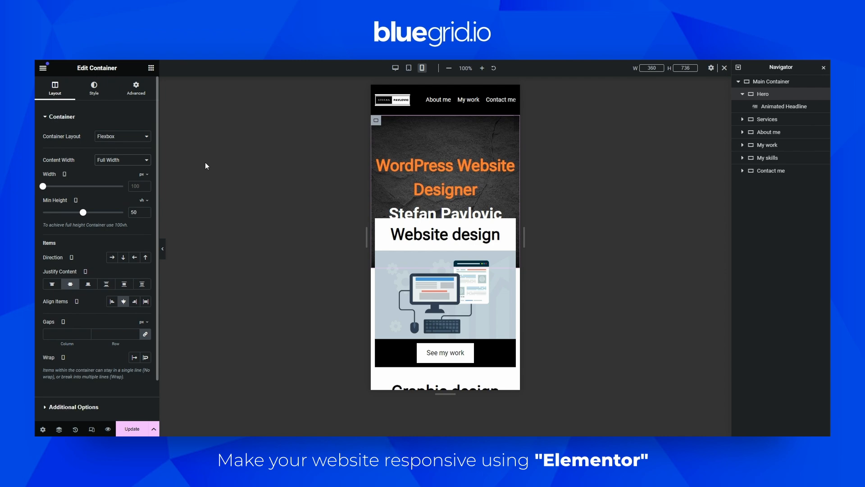
left_click(395, 68)
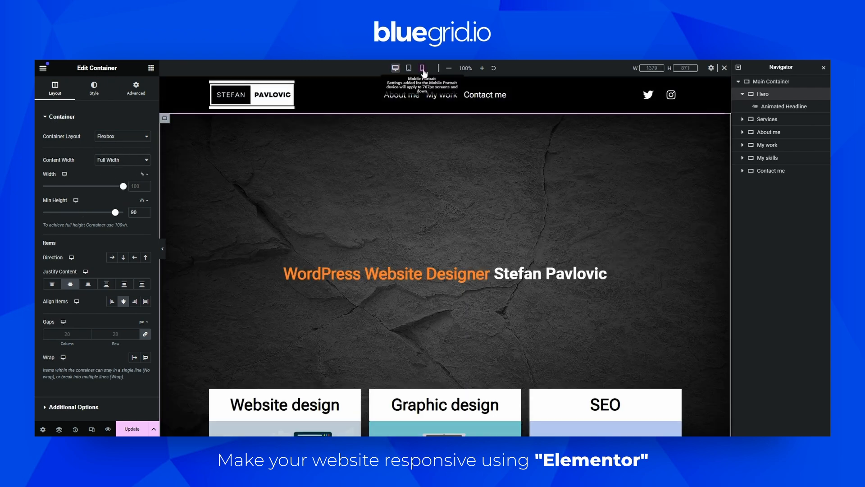
left_click(422, 69)
left_click(120, 160)
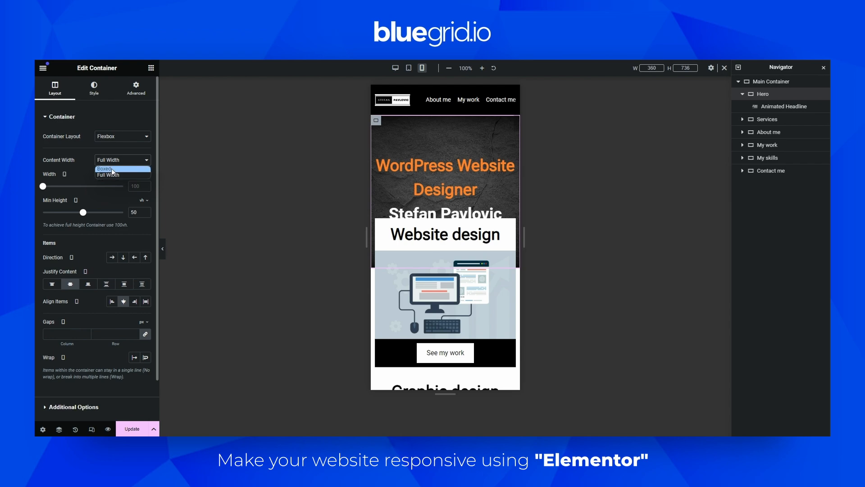
left_click(112, 168)
left_click(395, 68)
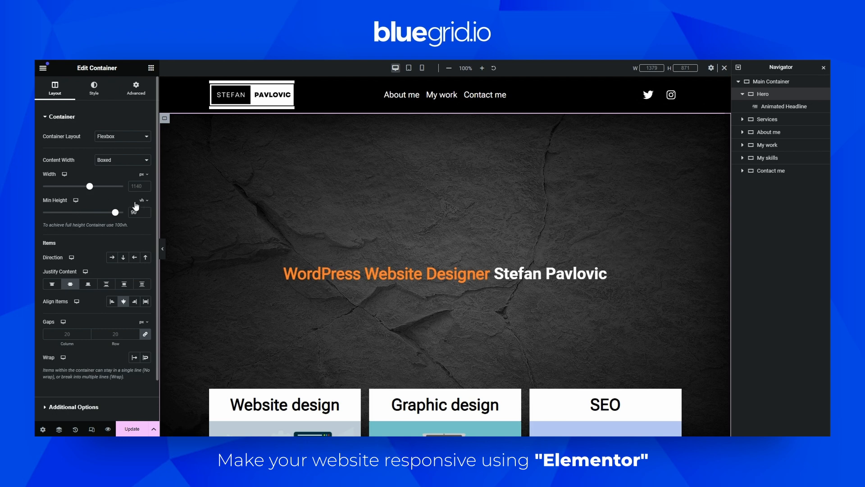
left_click(421, 68)
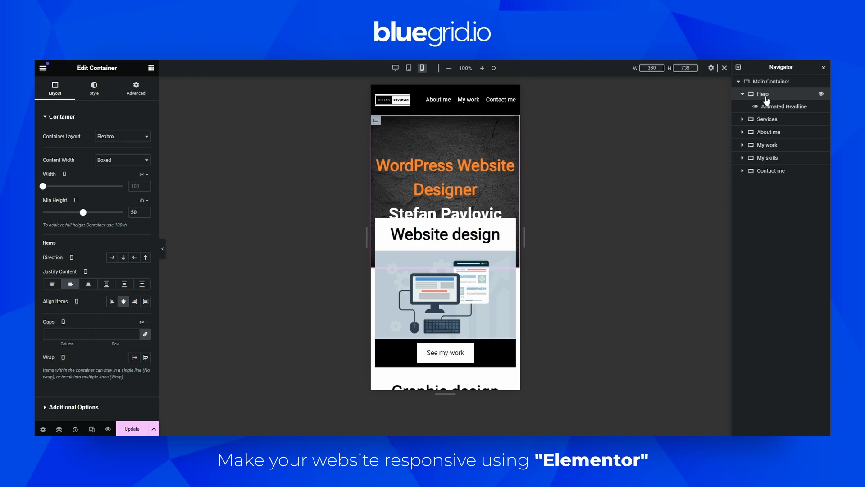
Set all four margins of the Services container to 0 px for mobile and check its spacing below the hero.
left_click(764, 121)
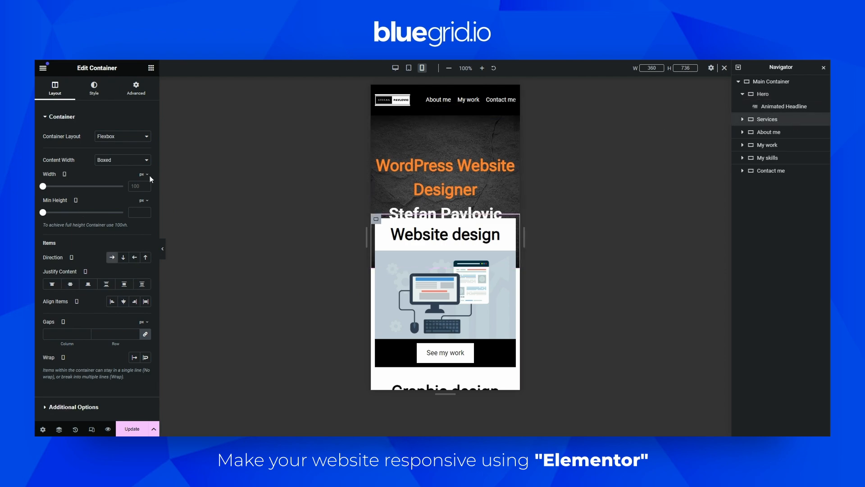
left_click(136, 88)
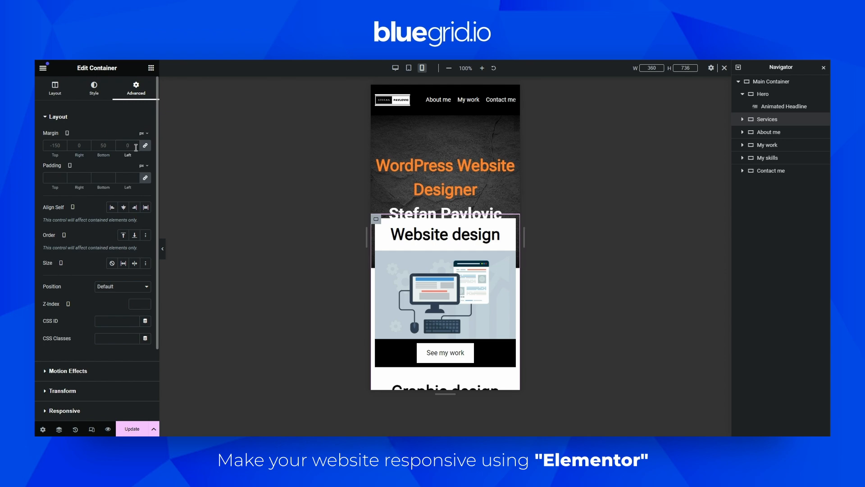
type("0")
scroll(467, 265, "down", 3)
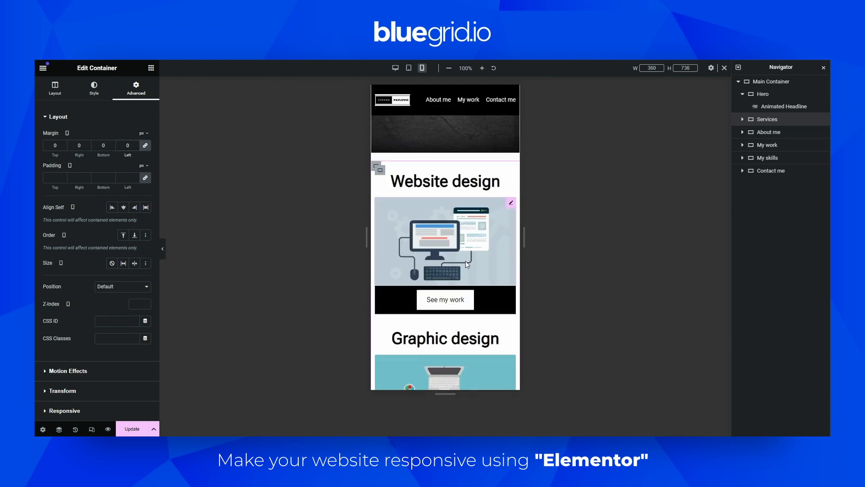
scroll(471, 226, "up", 3)
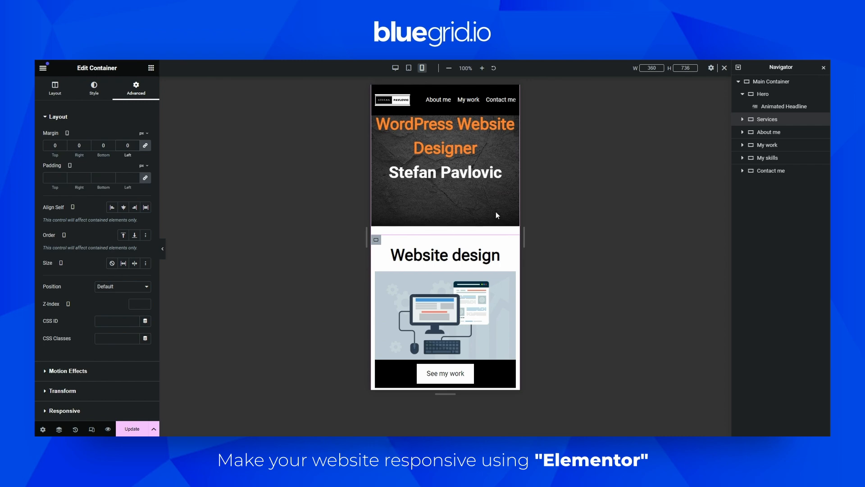
scroll(497, 216, "up", 1)
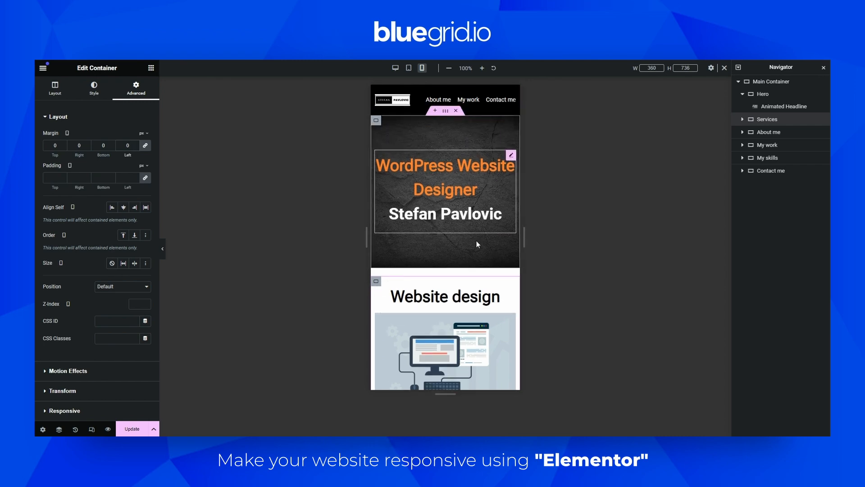
scroll(478, 244, "down", 4)
scroll(462, 184, "up", 2)
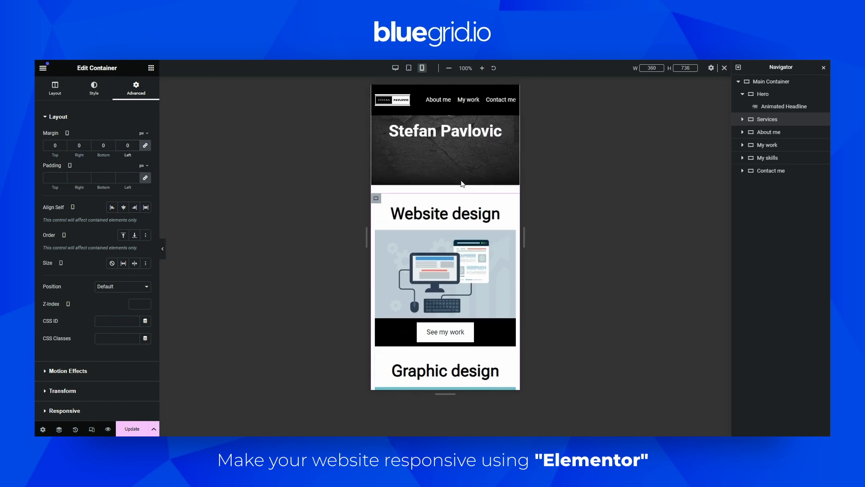
Review the mobile preview from the hero through the services to the About me section, checking the spacing between sections.
scroll(421, 206, "down", 4)
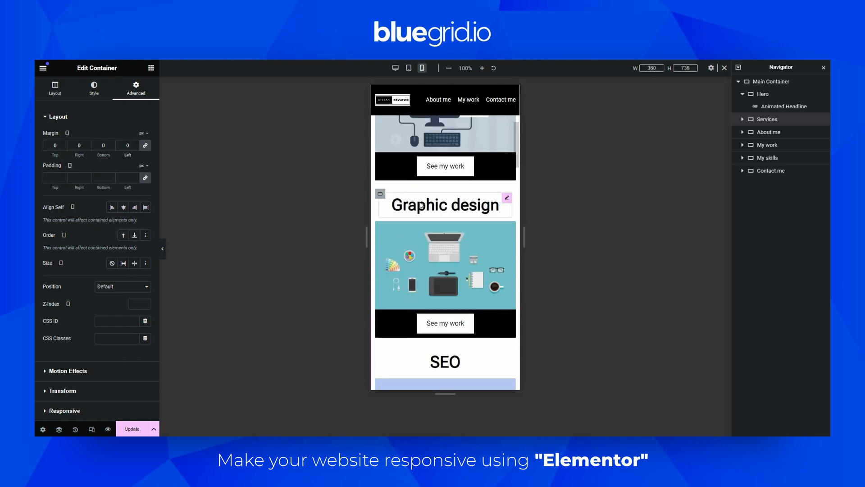
left_click(161, 248)
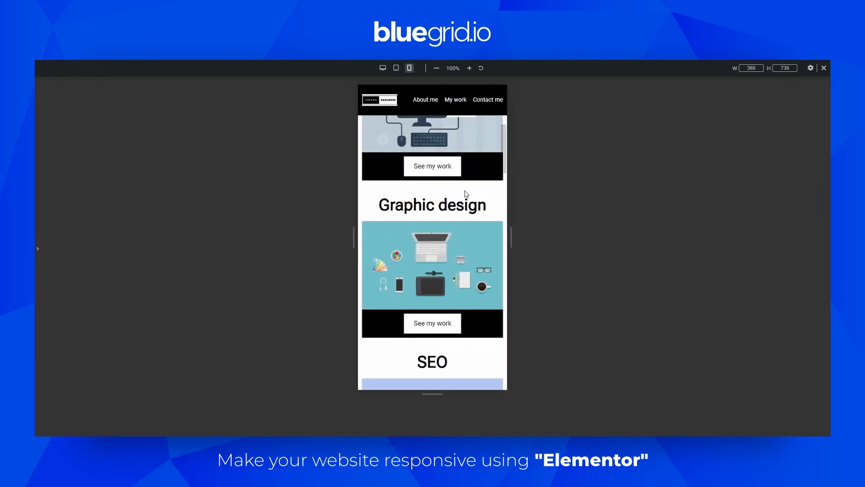
scroll(464, 204, "up", 4)
scroll(461, 200, "up", 2)
scroll(460, 202, "down", 2)
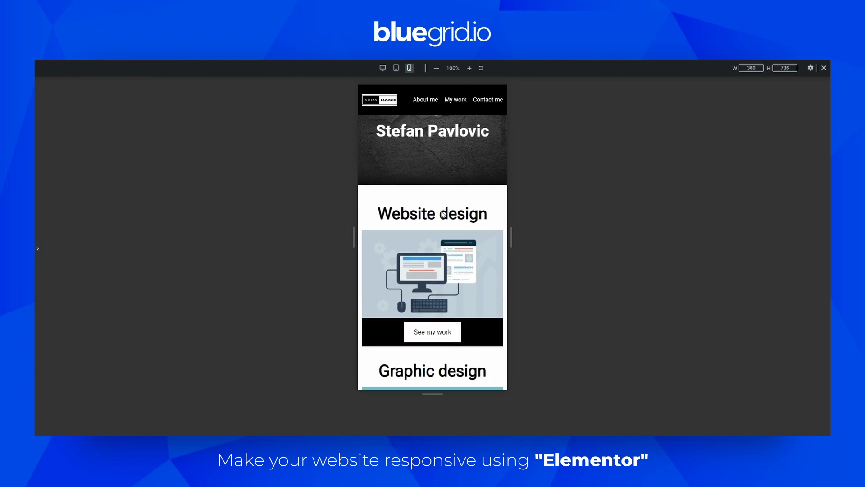
scroll(434, 209, "down", 2)
scroll(437, 210, "down", 5)
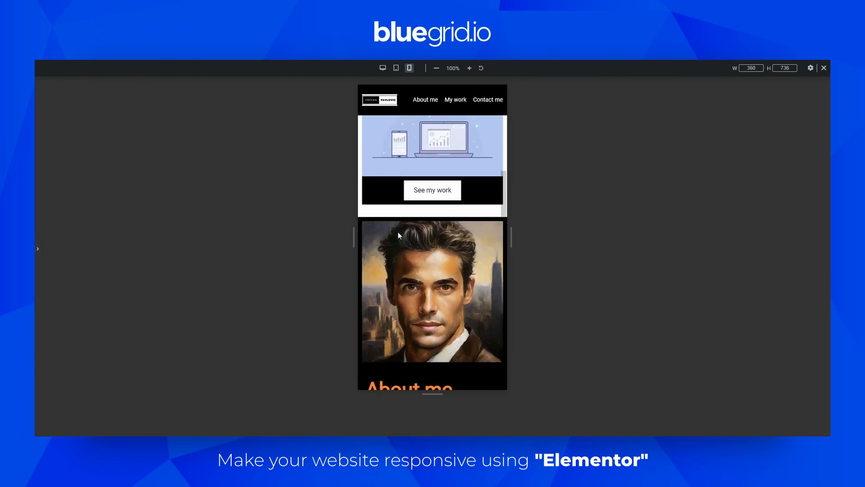
Unlink the Services container's mobile margin values and try a bottom margin of 30 px before settling on 25 px.
left_click(38, 253)
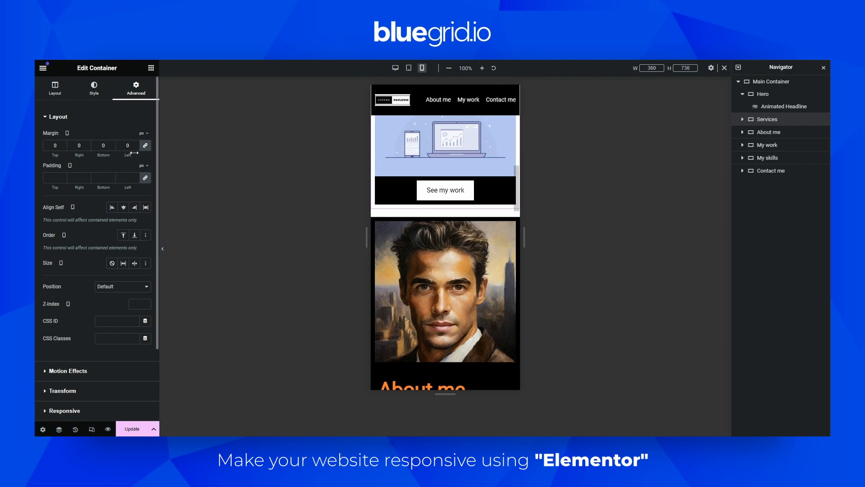
left_click(145, 149)
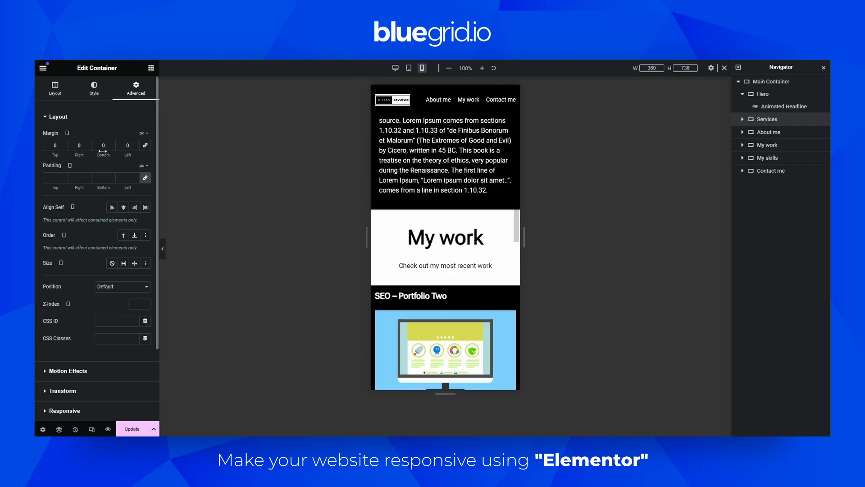
left_click(99, 142)
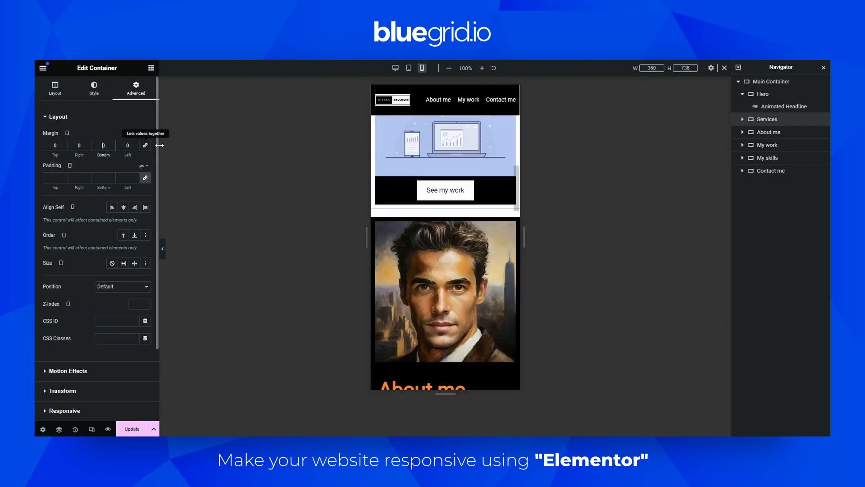
type("30")
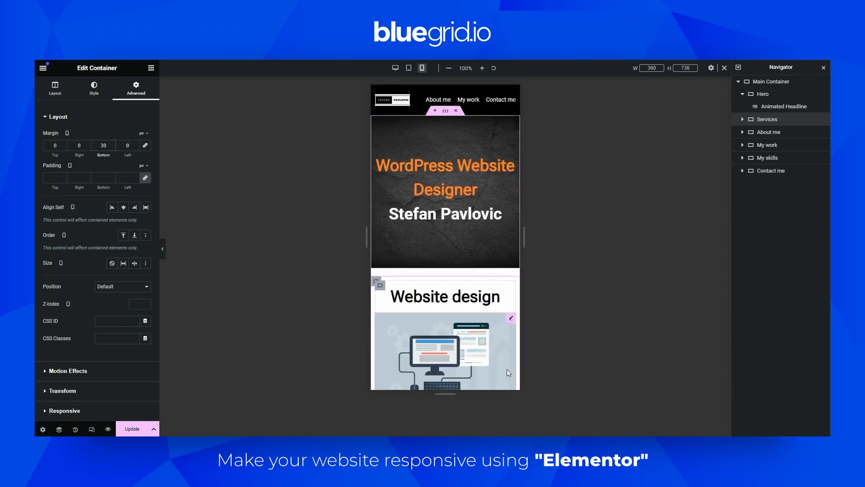
scroll(507, 369, "down", 7)
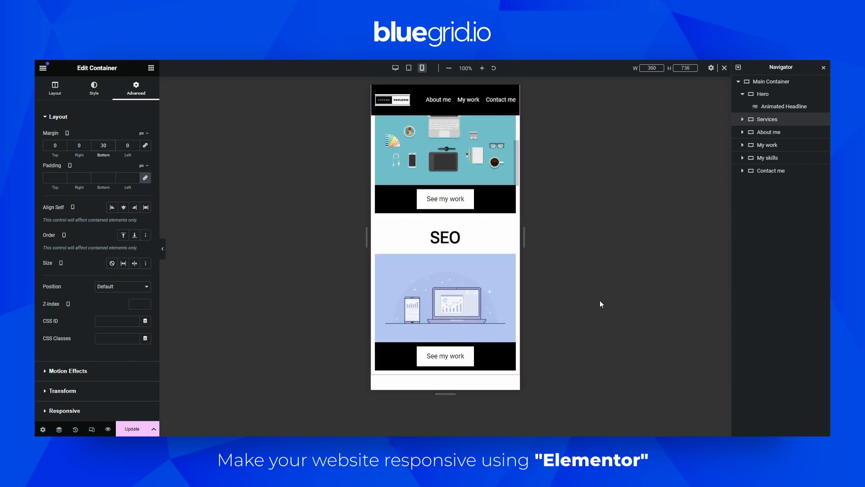
scroll(496, 217, "down", 3)
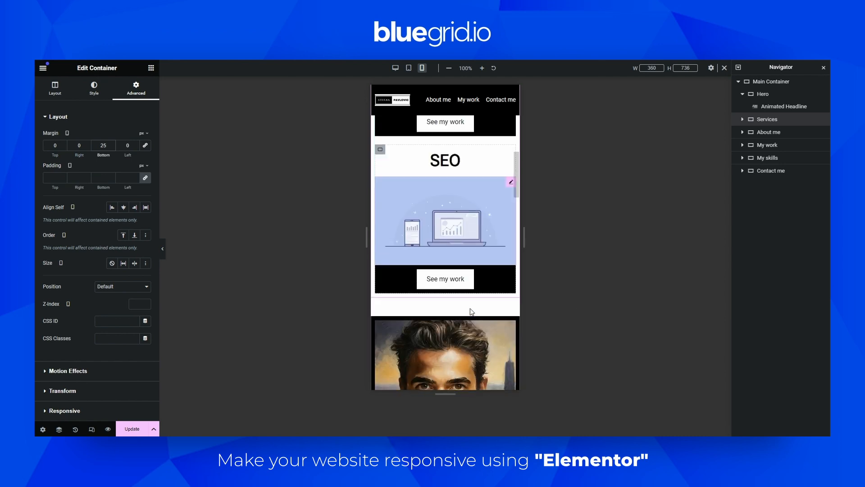
scroll(464, 243, "down", 1)
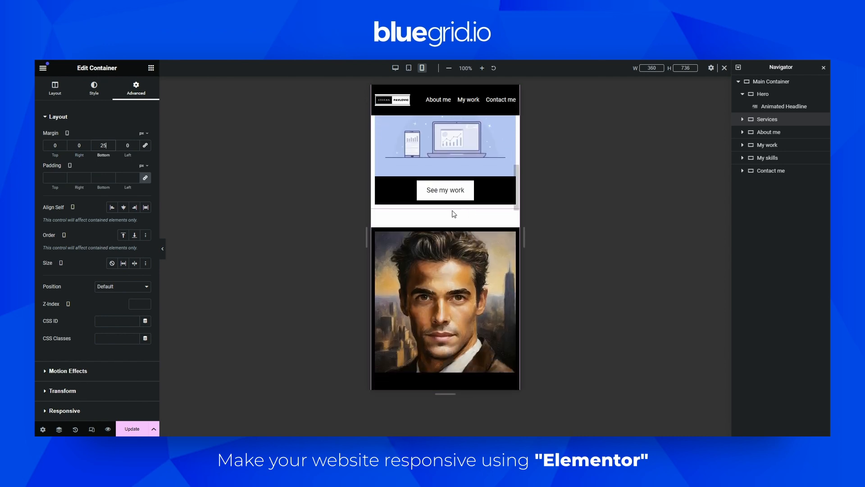
Select the About me container and examine how its portrait, heading and text stack in the mobile view.
left_click(761, 132)
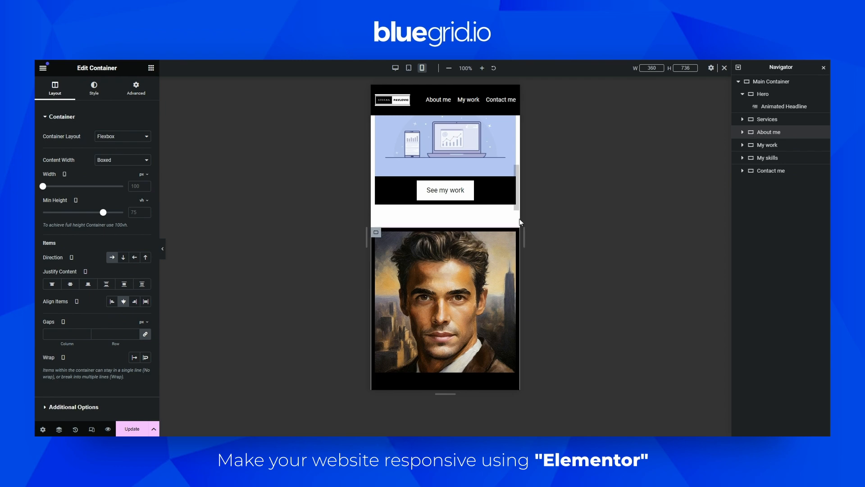
scroll(467, 228, "down", 5)
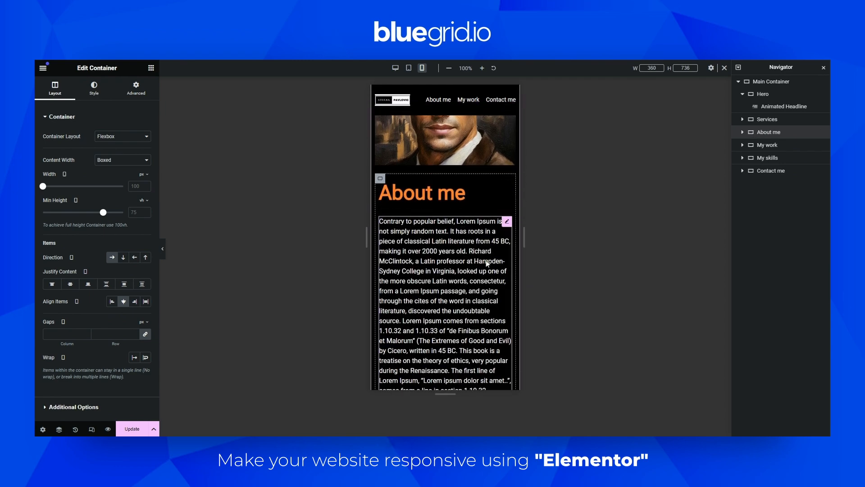
scroll(493, 252, "down", 6)
scroll(491, 253, "up", 8)
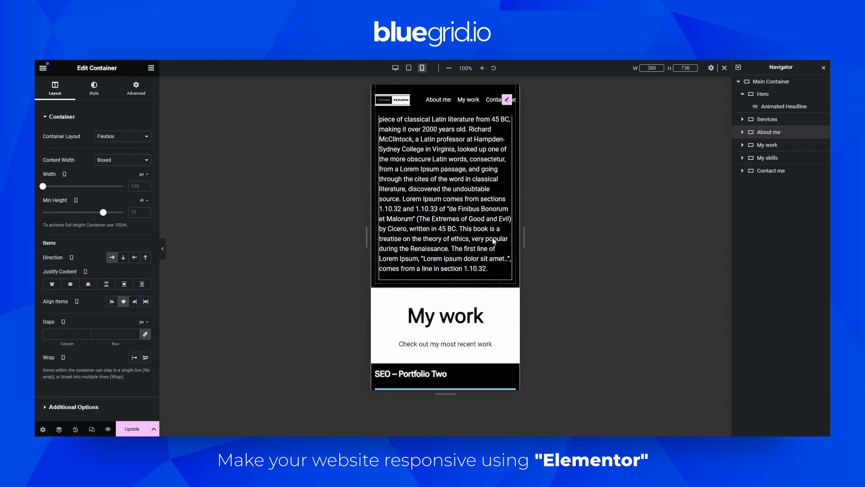
scroll(468, 235, "up", 3)
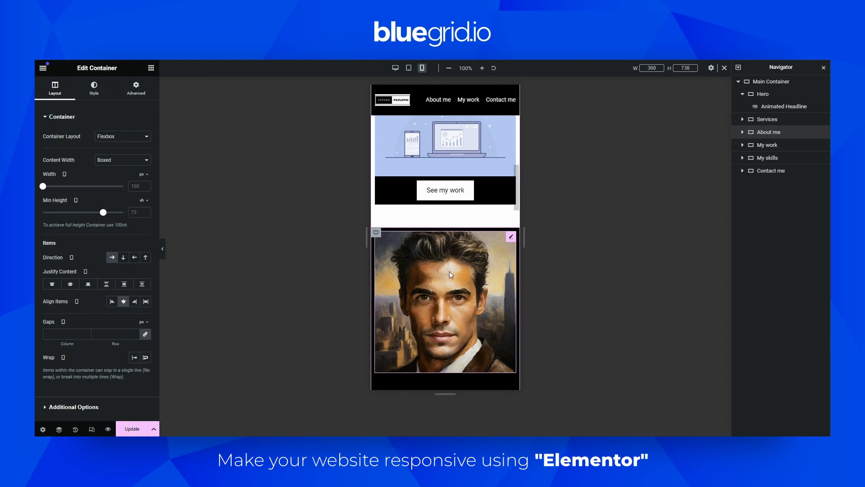
scroll(450, 266, "down", 2)
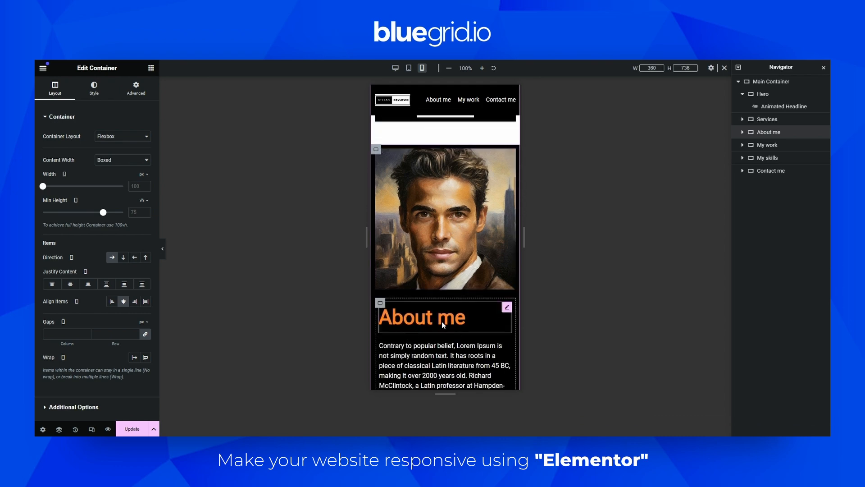
scroll(421, 321, "down", 3)
scroll(421, 320, "up", 5)
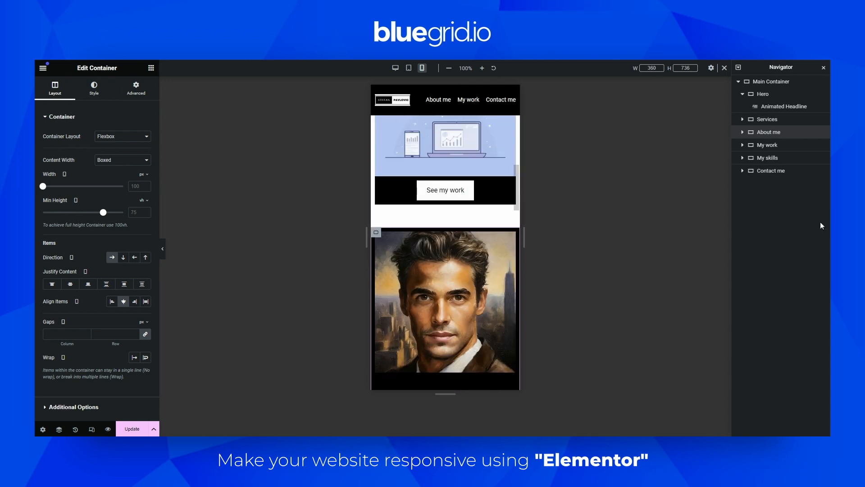
Copy the portrait image in the About me container and paste it directly below the About me heading.
left_click(743, 132)
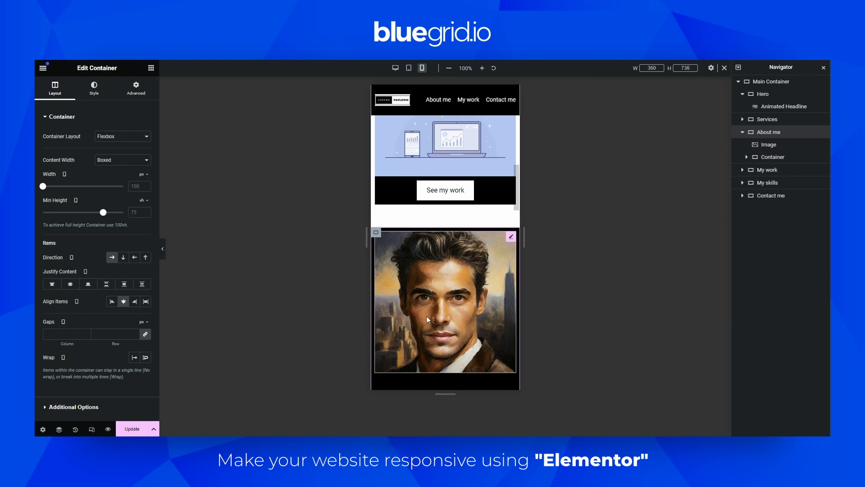
left_click(767, 132)
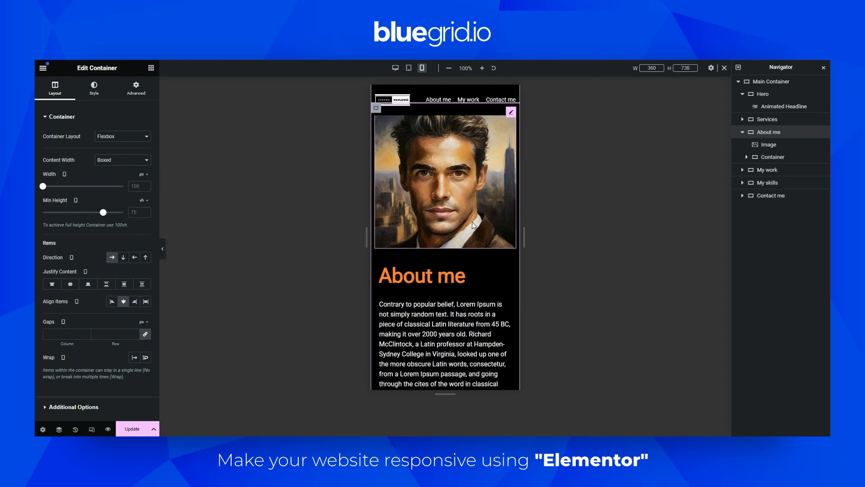
scroll(467, 194, "up", 2)
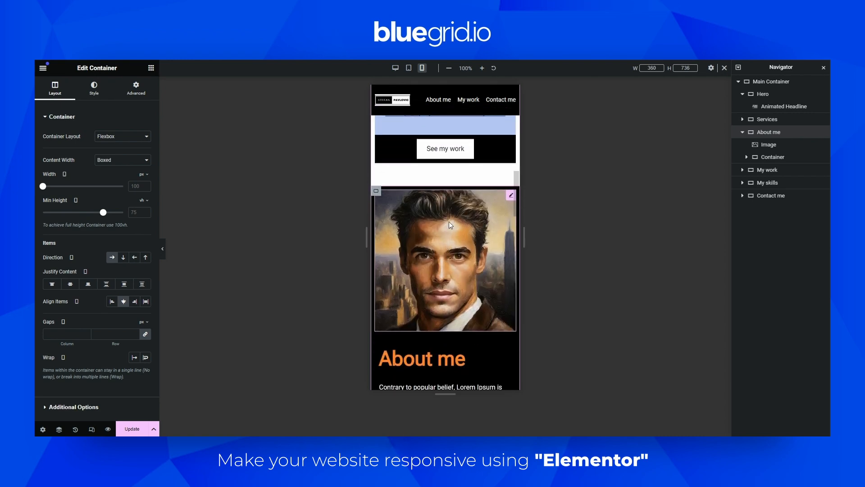
right_click(449, 221)
left_click(470, 264)
scroll(470, 263, "down", 1)
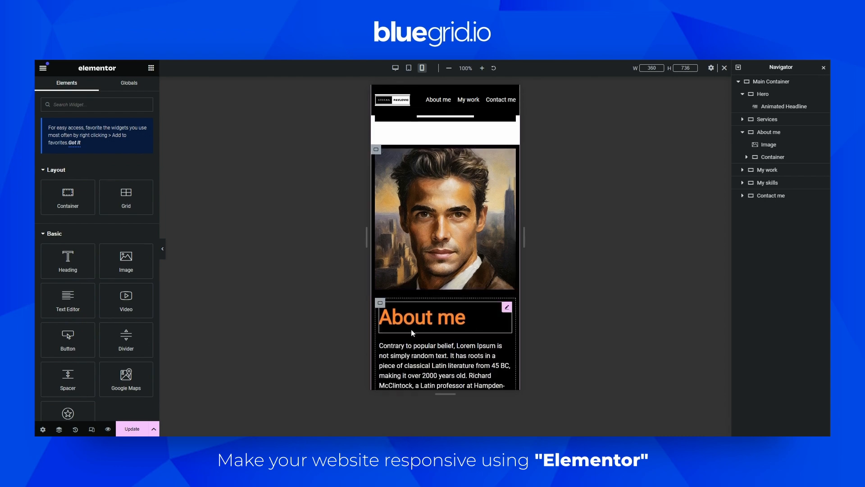
right_click(428, 330)
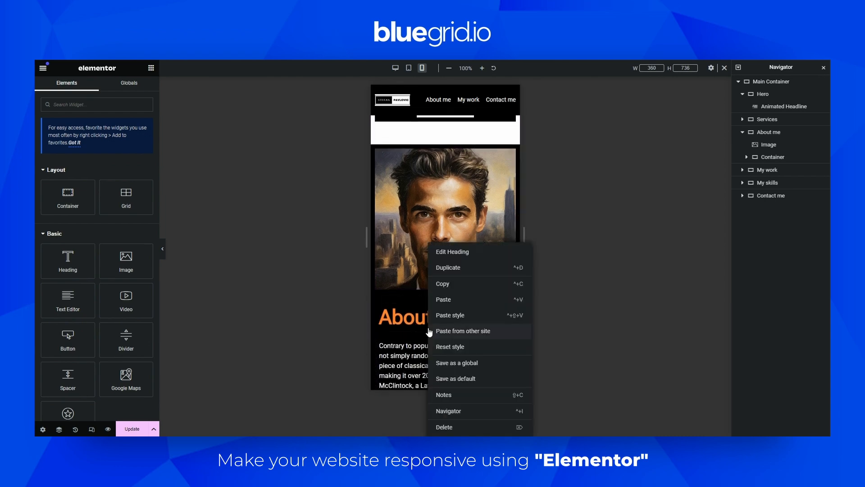
left_click(466, 301)
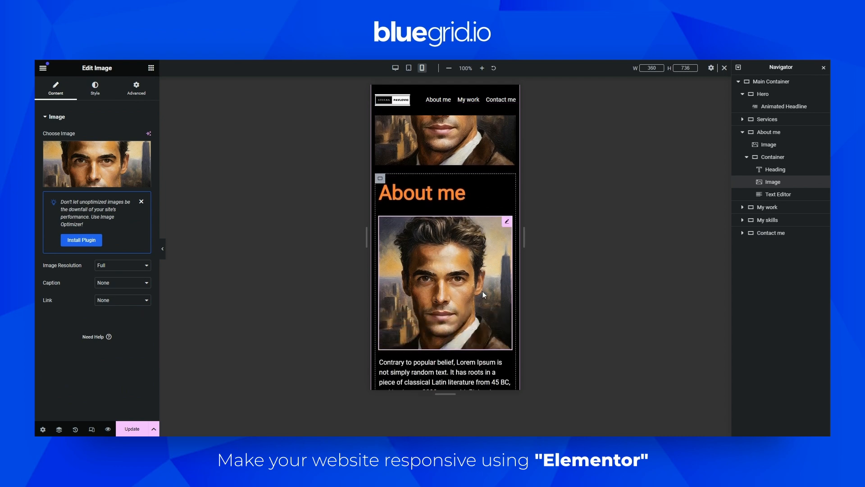
Hide the original portrait above the About me heading on tablet portrait and mobile portrait, and check the section in the preview.
left_click(504, 211)
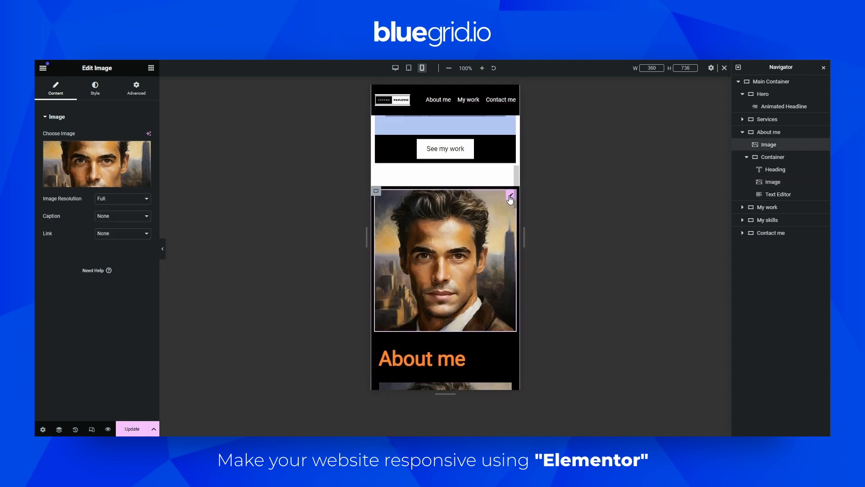
left_click(137, 88)
scroll(104, 267, "down", 5)
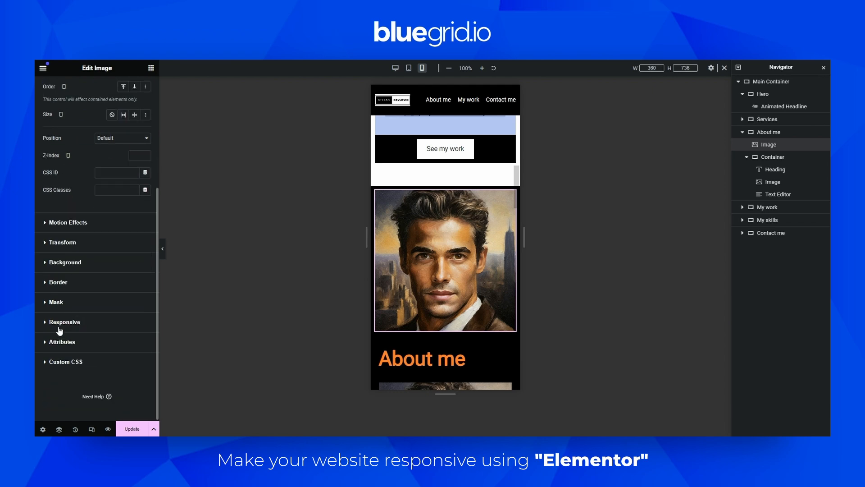
left_click(70, 322)
left_click(140, 302)
left_click(140, 287)
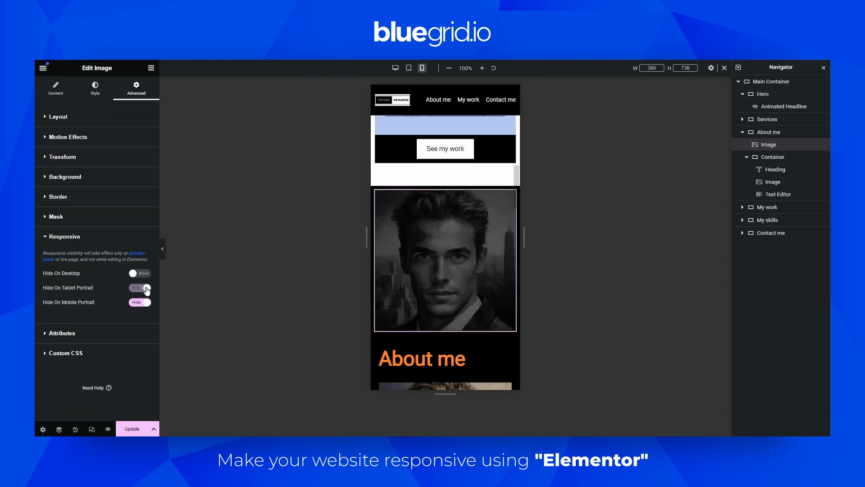
left_click(164, 251)
scroll(452, 273, "down", 4)
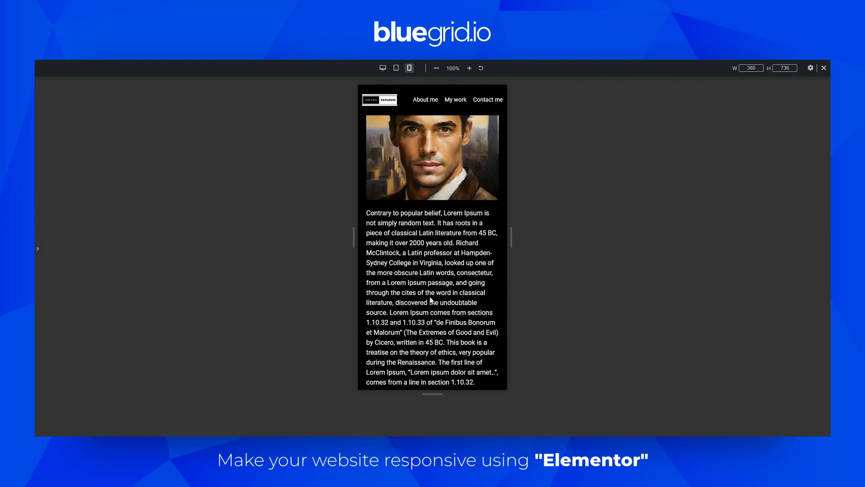
scroll(410, 291, "up", 3)
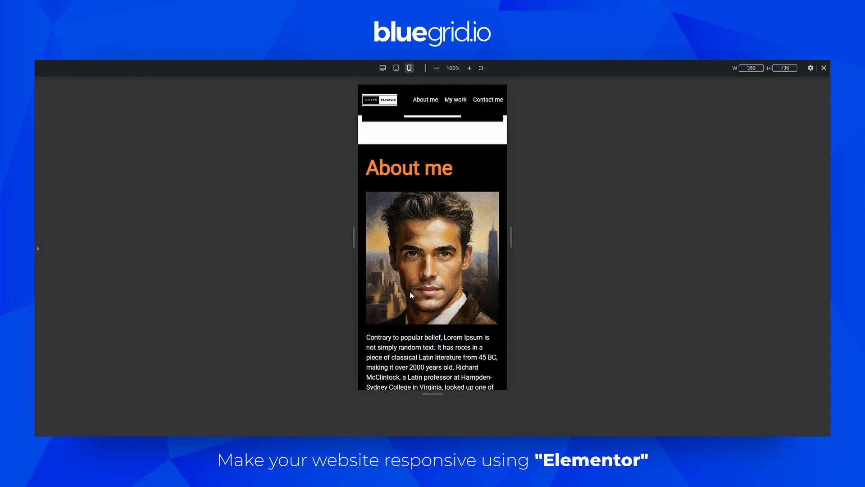
Rename the original portrait element as "Desktop - Image" and the copy in the nested container as "Mobile - Image".
left_click(39, 249)
double_click(768, 144)
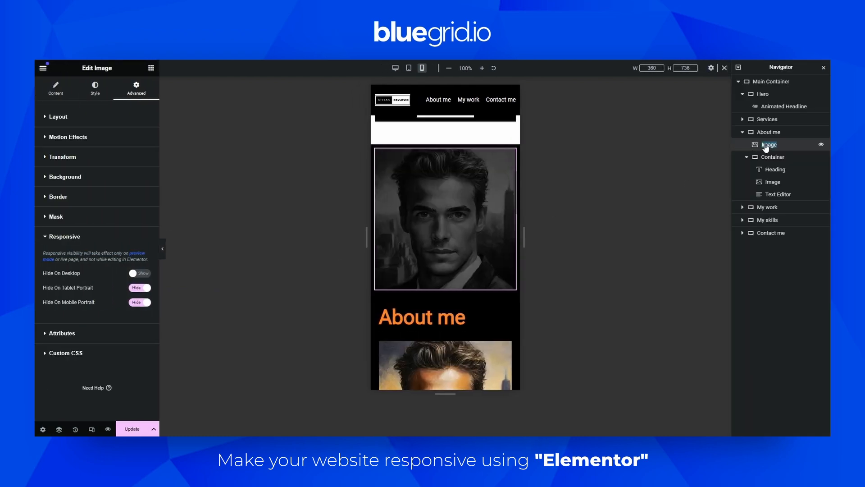
key("Home")
type("Desktop-")
key("BackSpace")
type("-")
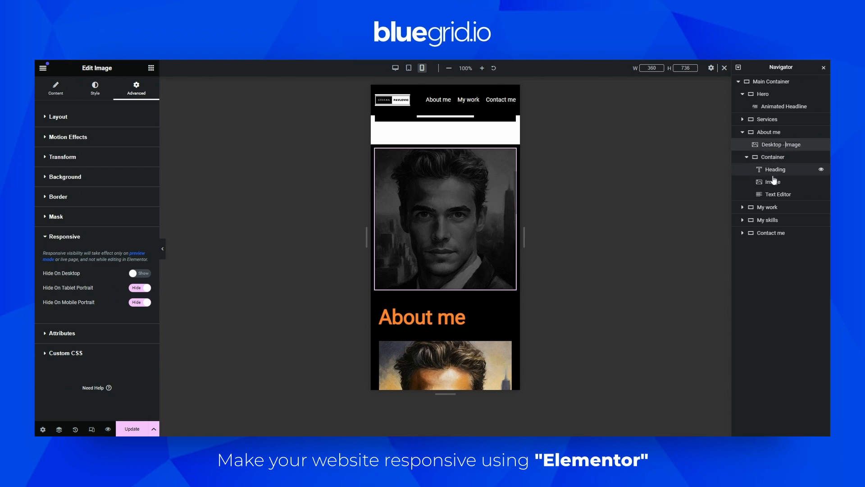
left_click(771, 182)
type("Mobile -")
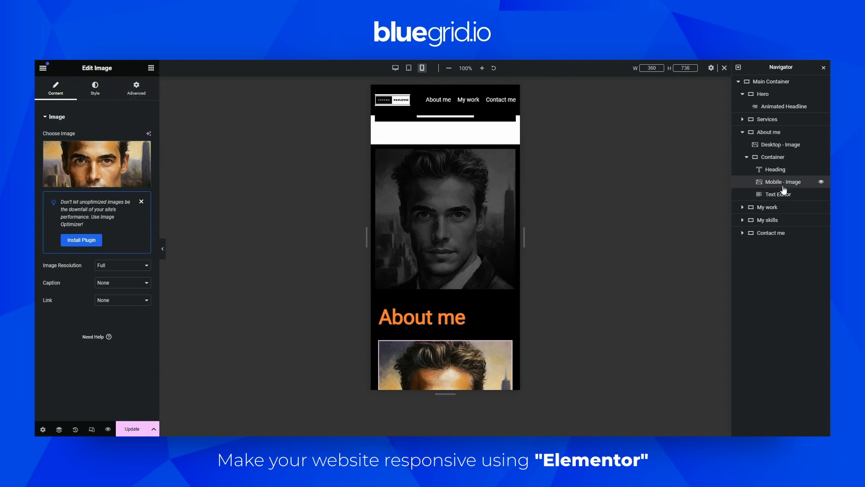
Hide the Mobile - Image element on desktop and check the About me section in the mobile preview.
left_click(136, 86)
scroll(86, 332, "down", 10)
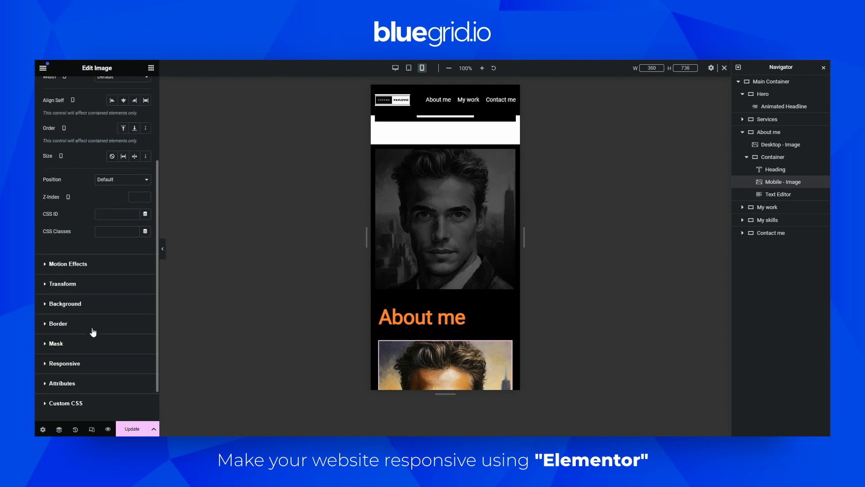
left_click(96, 321)
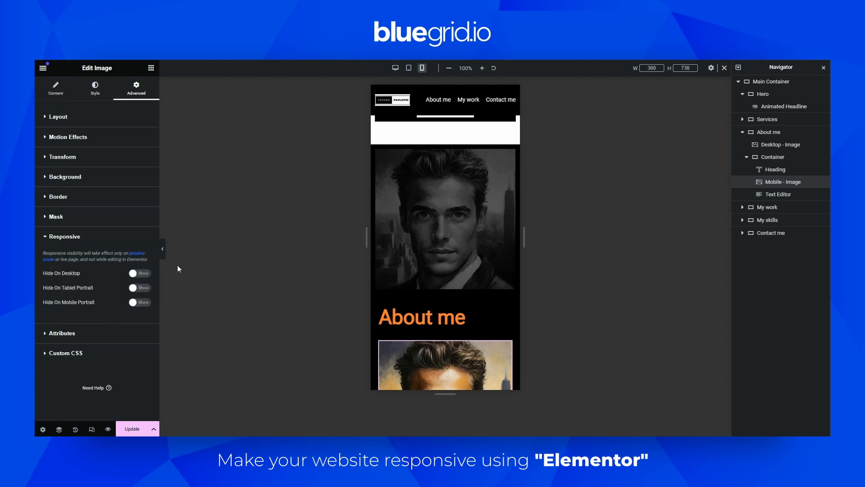
left_click(136, 274)
left_click(165, 248)
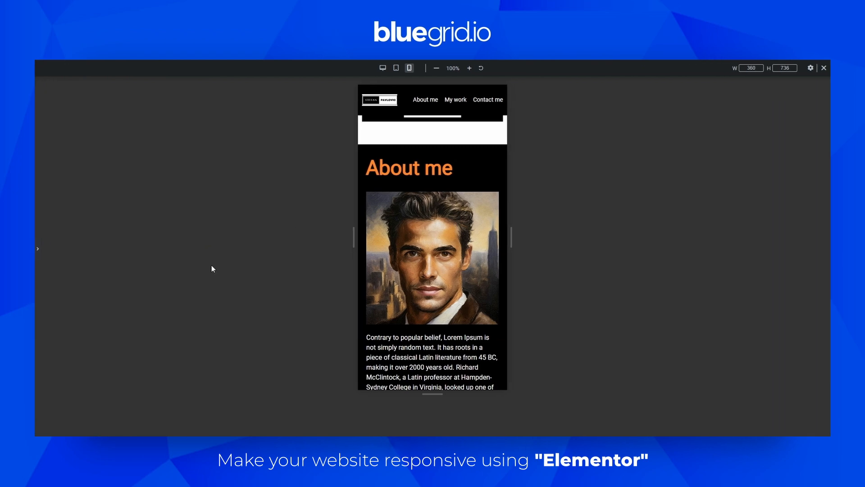
left_click(38, 249)
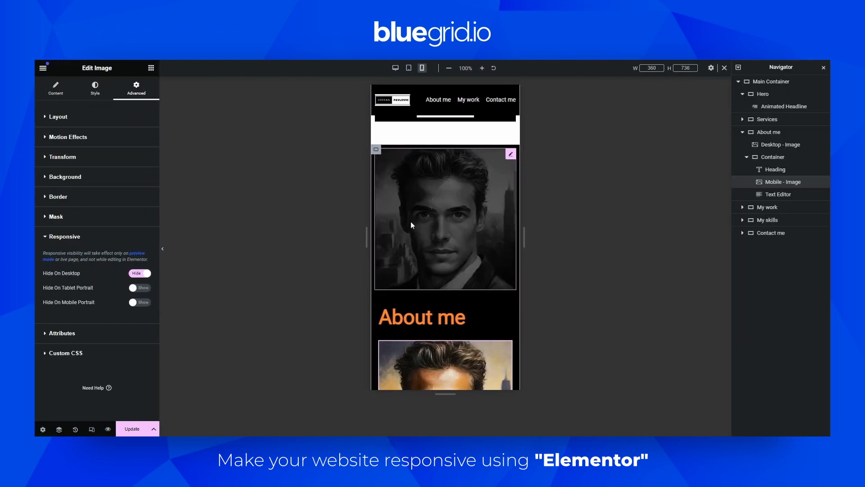
Compare the Desktop - Image and Mobile - Image elements in the About me section in the mobile and desktop previews.
left_click(444, 198)
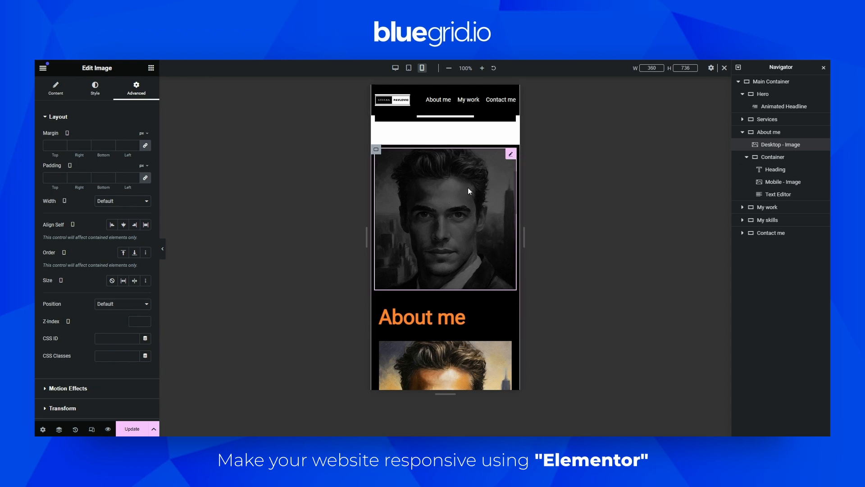
scroll(462, 207, "down", 4)
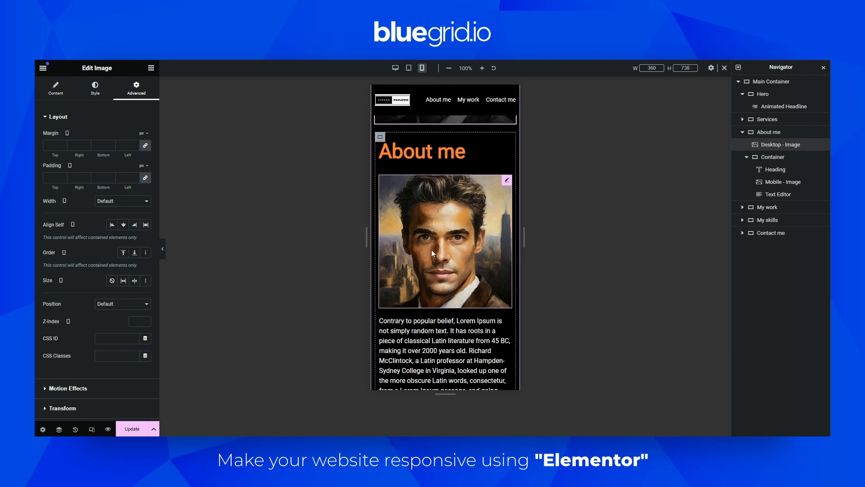
scroll(431, 250, "up", 3)
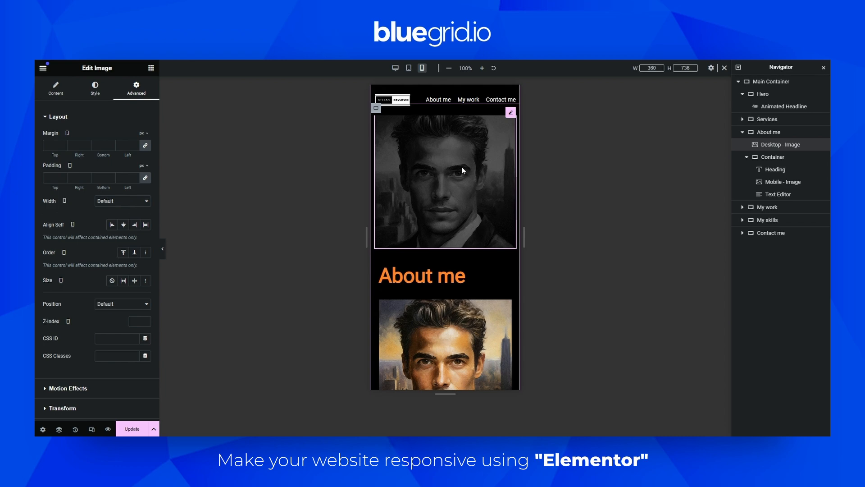
left_click(396, 68)
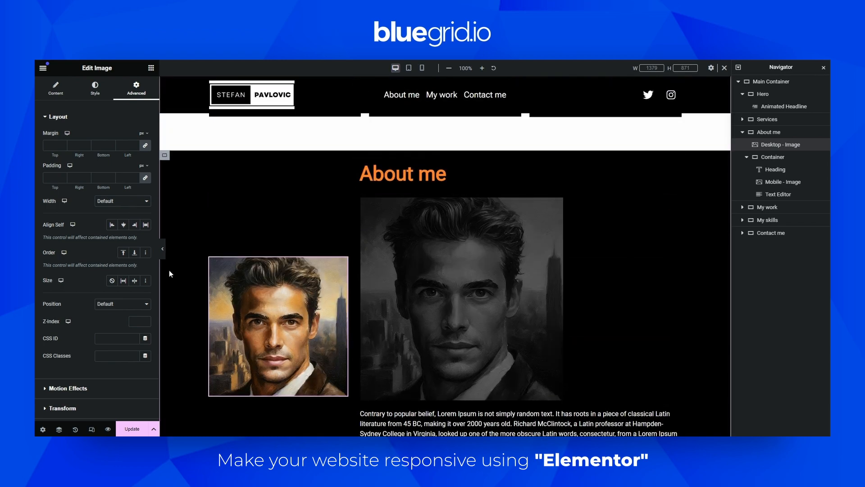
left_click(164, 248)
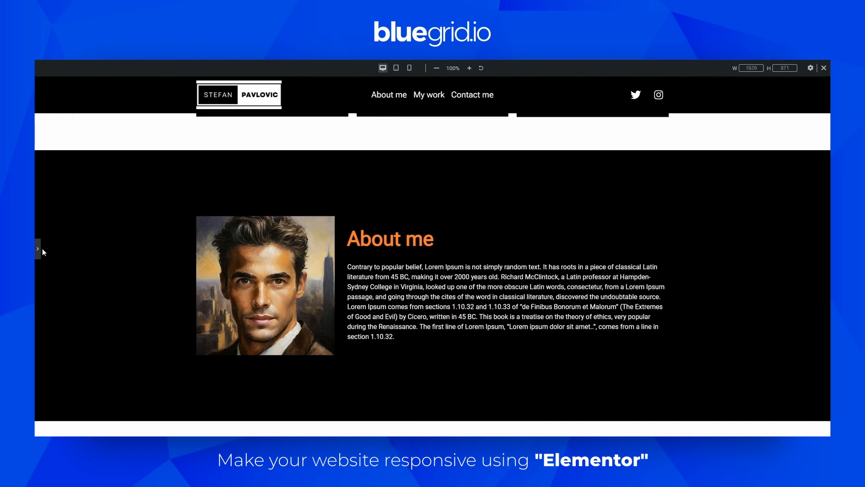
left_click(409, 68)
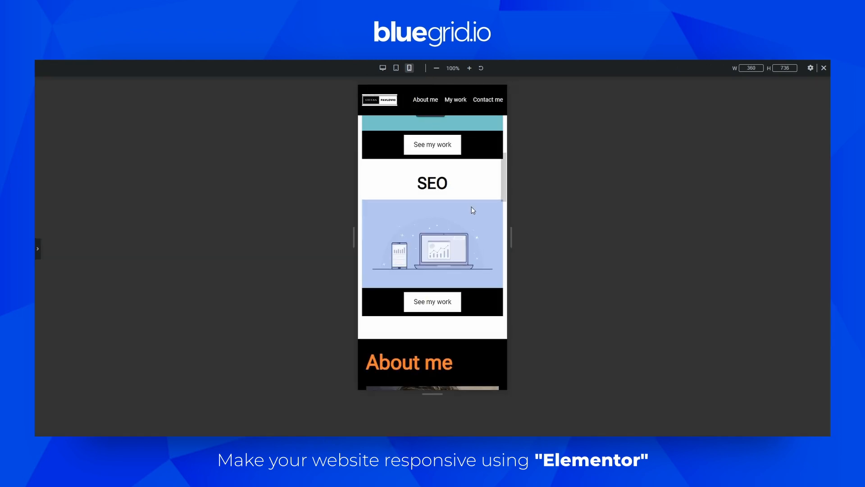
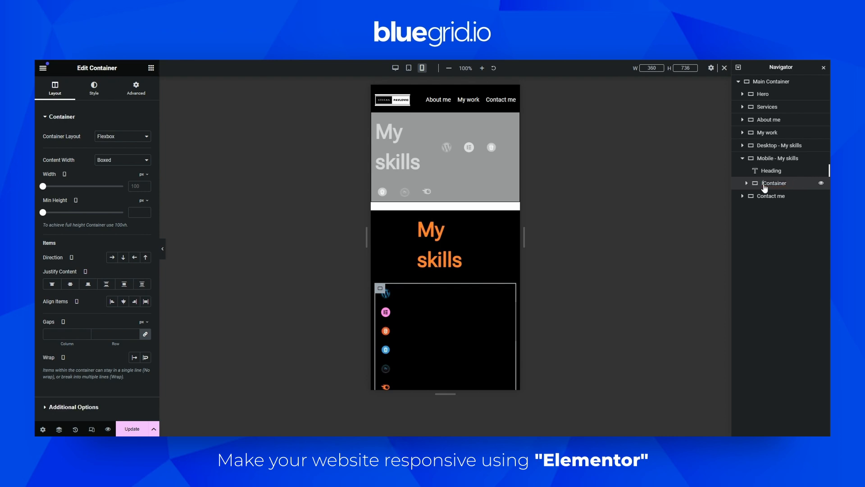
Rename the icon container inside Mobile - My skills as "Skills Container" and arrange its items in a centred horizontal row.
type("Skills")
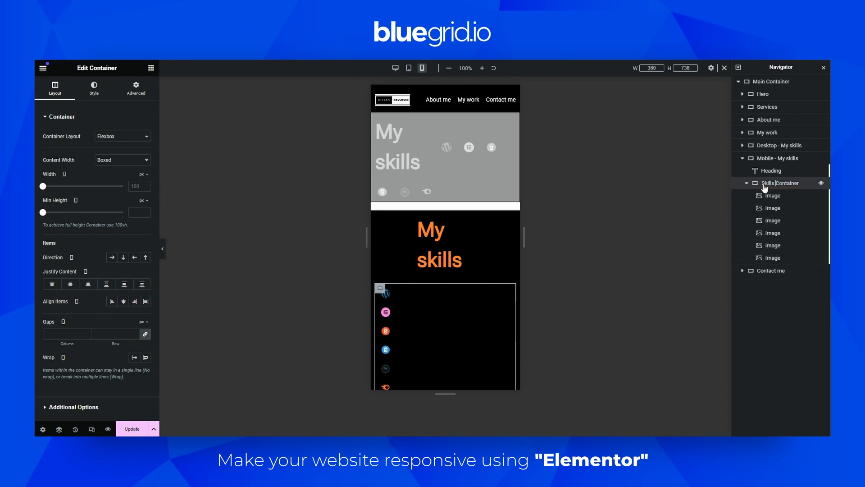
left_click(747, 183)
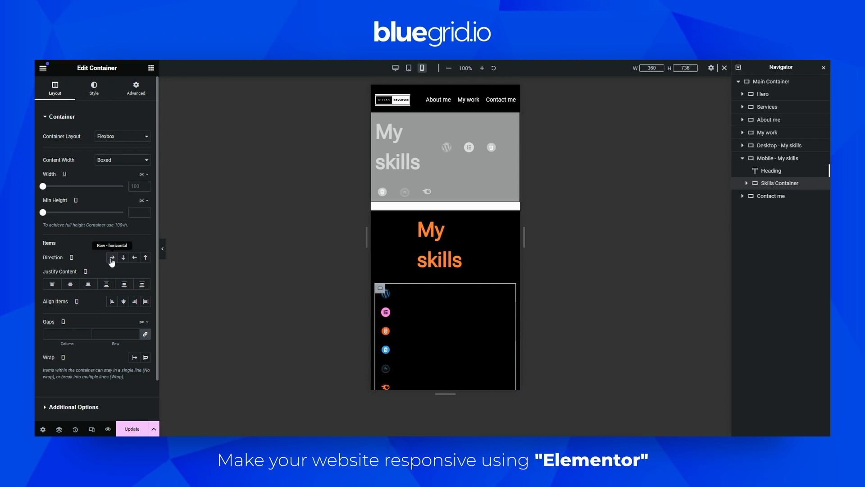
left_click(111, 259)
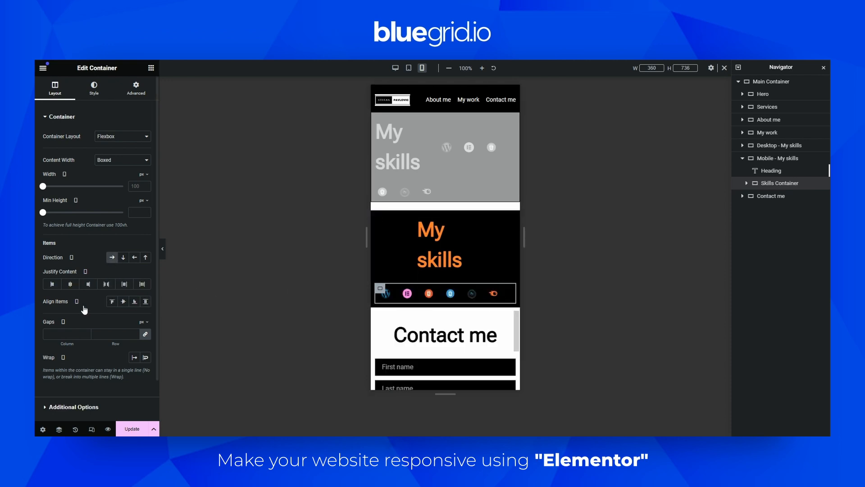
left_click(72, 286)
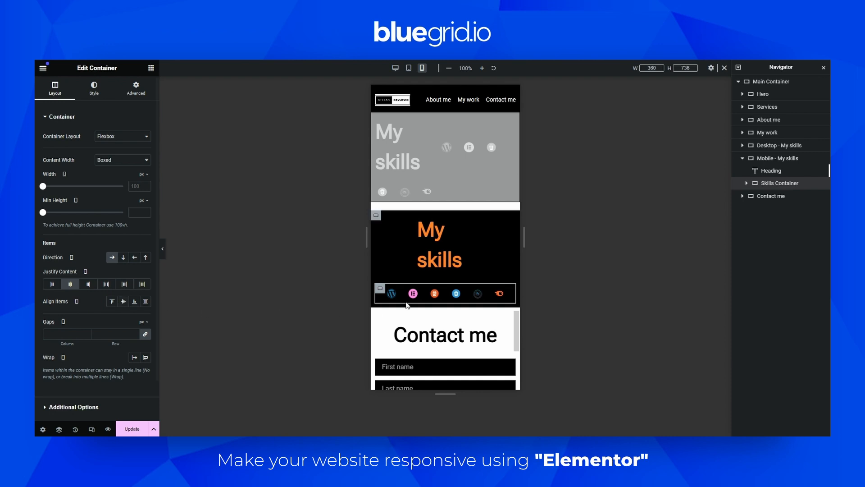
Set the width of the heading in Mobile - My skills to Full Width (100%).
left_click(472, 240)
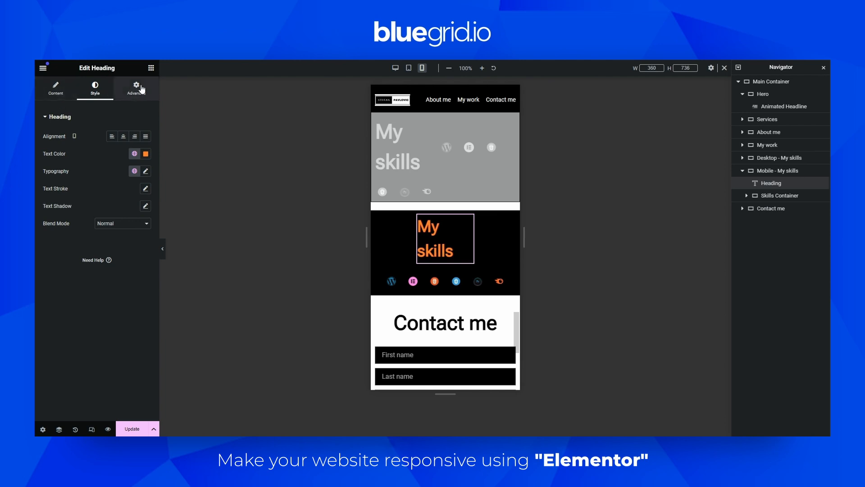
left_click(142, 89)
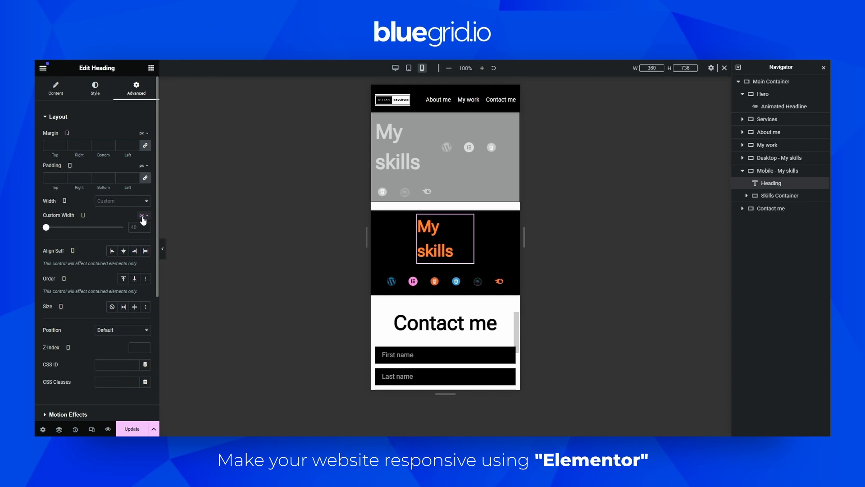
left_click(143, 219)
left_click(126, 201)
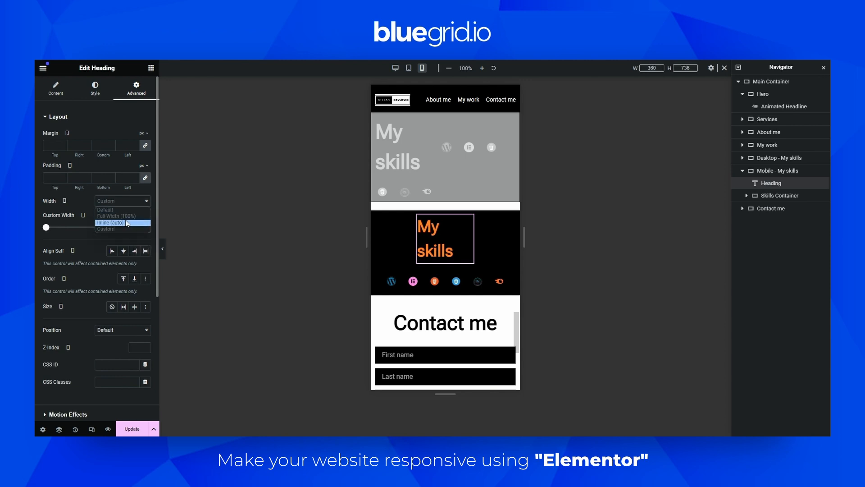
left_click(126, 218)
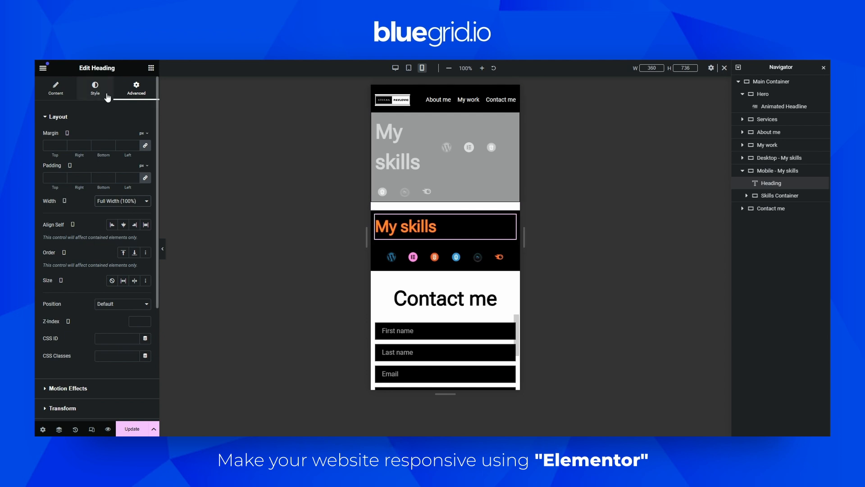
Apply the smaller global heading font to the Mobile - My skills heading and centre its text.
left_click(103, 95)
left_click(134, 171)
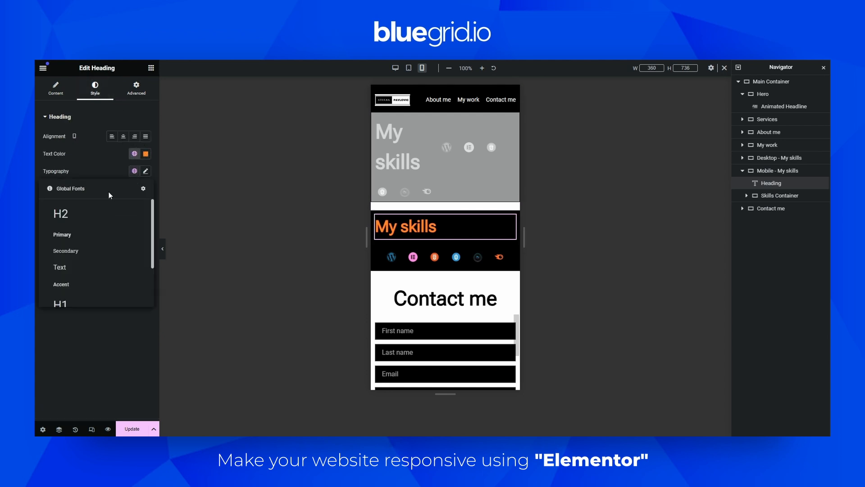
scroll(79, 258, "down", 3)
left_click(62, 270)
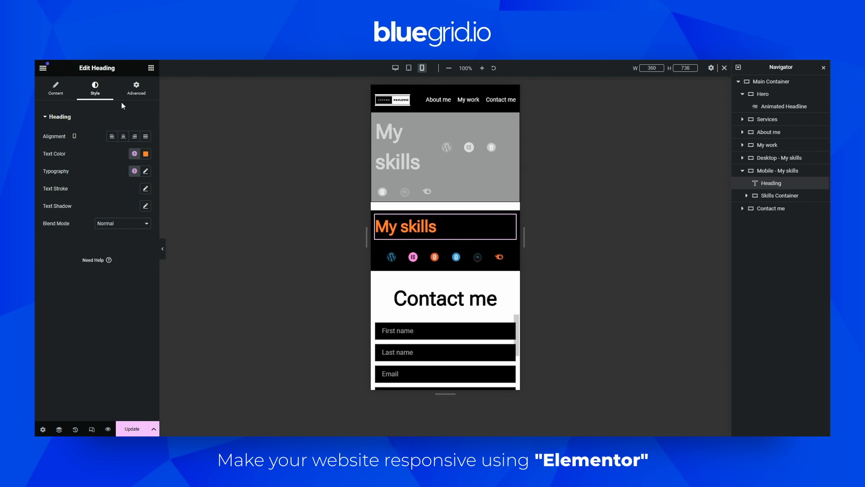
left_click(124, 136)
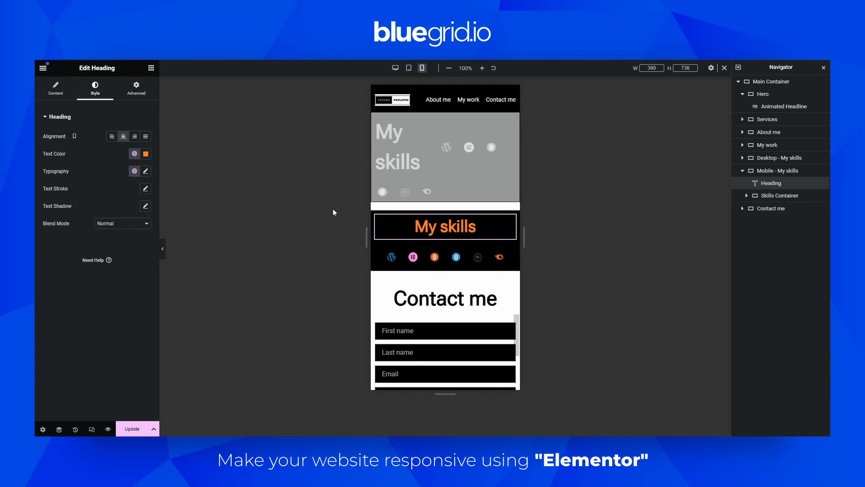
Check the My skills section and its neighbouring sections in the mobile preview.
left_click(162, 249)
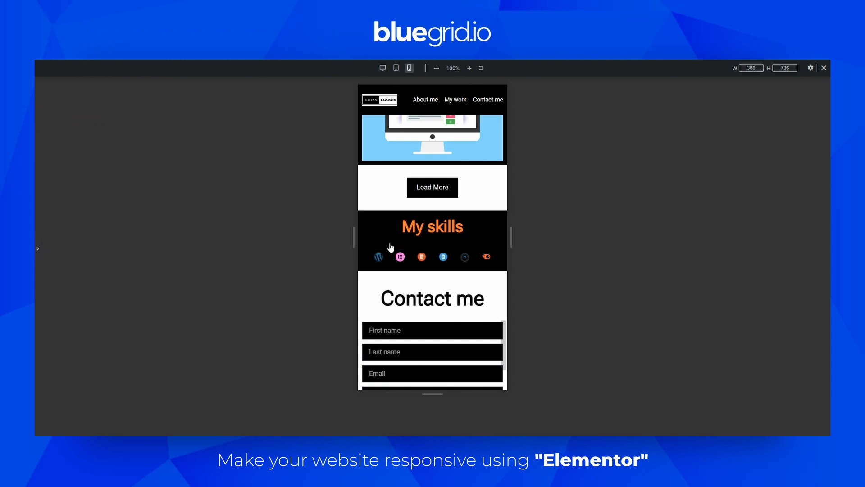
key("ctrl+p")
scroll(478, 259, "down", 4)
scroll(478, 234, "up", 4)
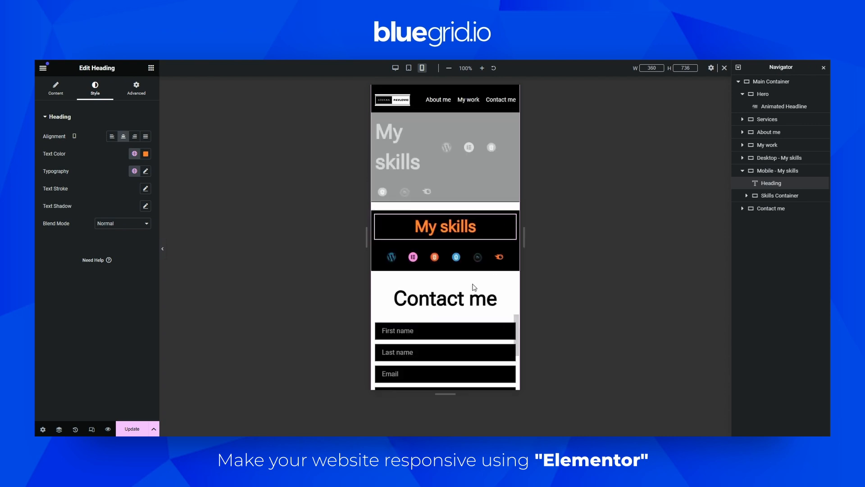
Apply the smaller global heading font to the Contact me heading.
scroll(474, 287, "down", 3)
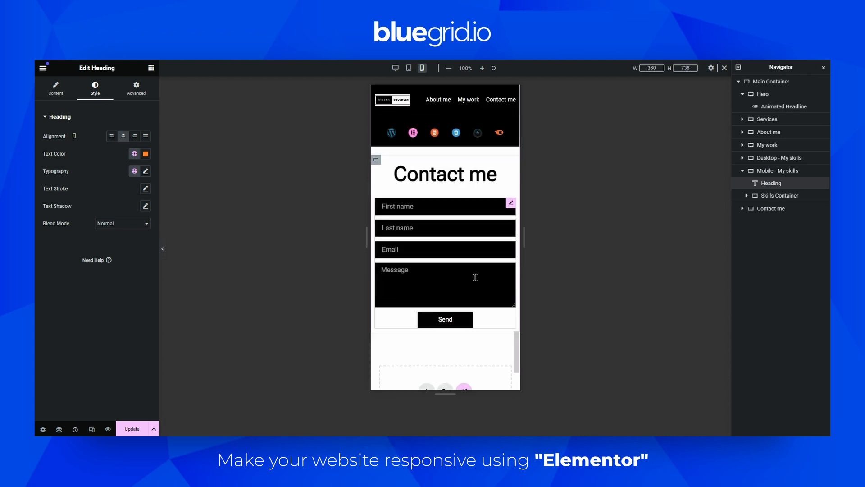
left_click(461, 179)
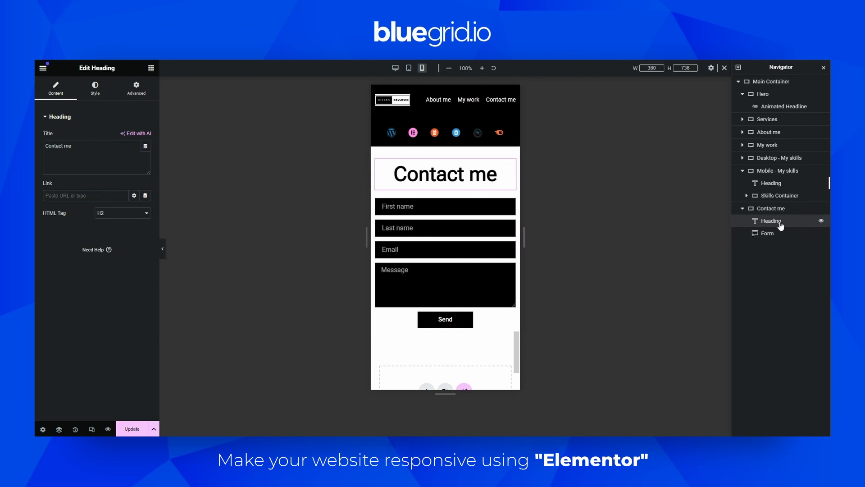
left_click(95, 88)
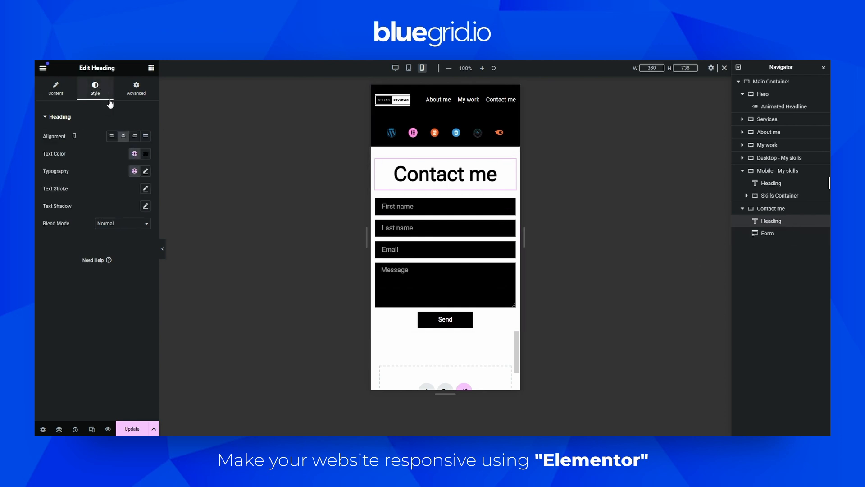
left_click(135, 172)
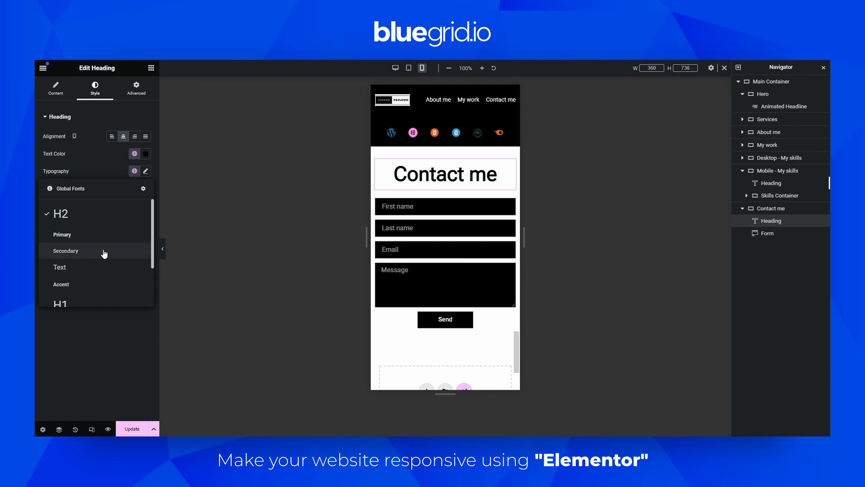
scroll(90, 266, "down", 2)
left_click(75, 273)
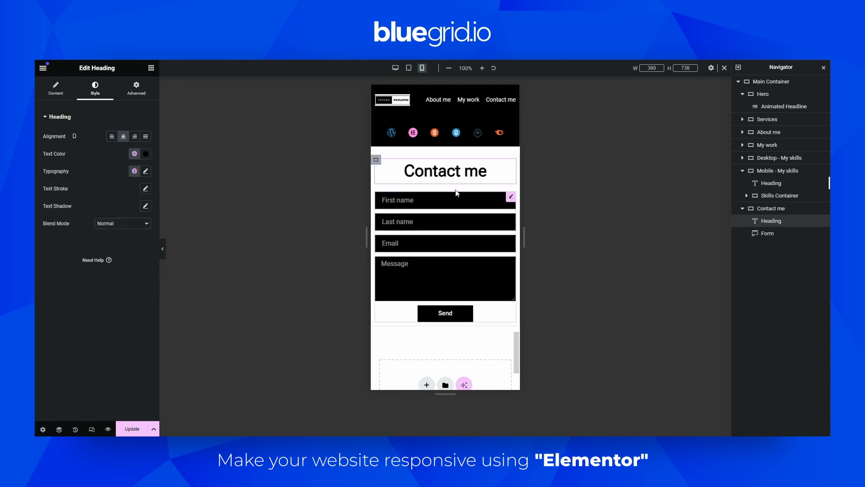
Apply the smaller global heading font to the My work heading.
scroll(458, 243, "up", 5)
scroll(458, 240, "up", 10)
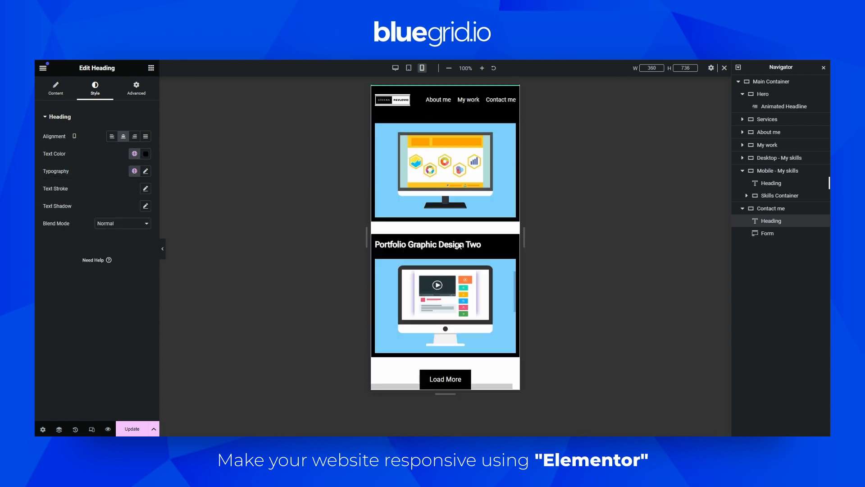
left_click(448, 250)
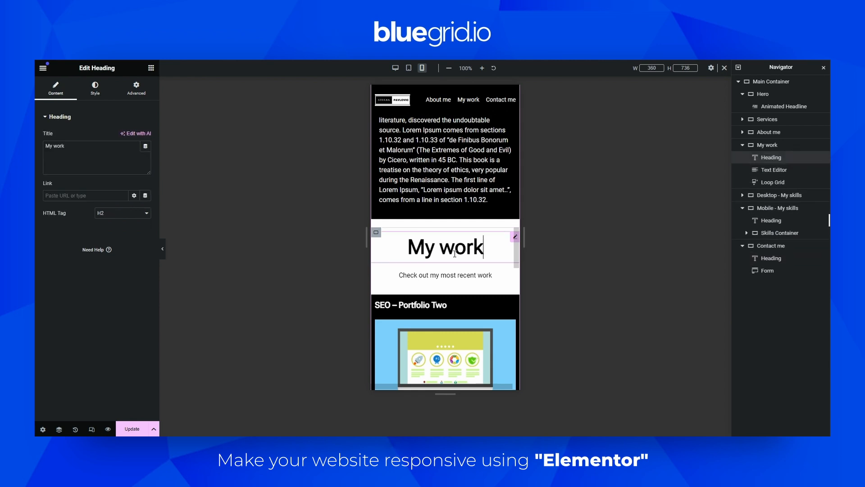
left_click(95, 88)
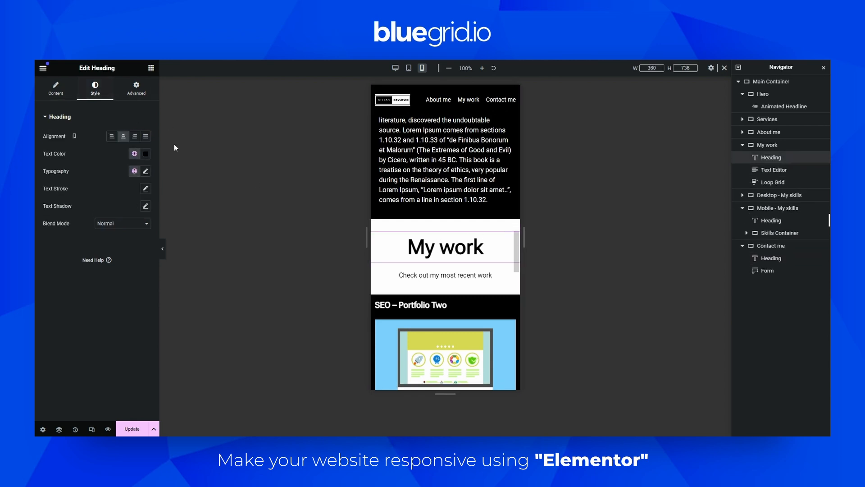
left_click(133, 171)
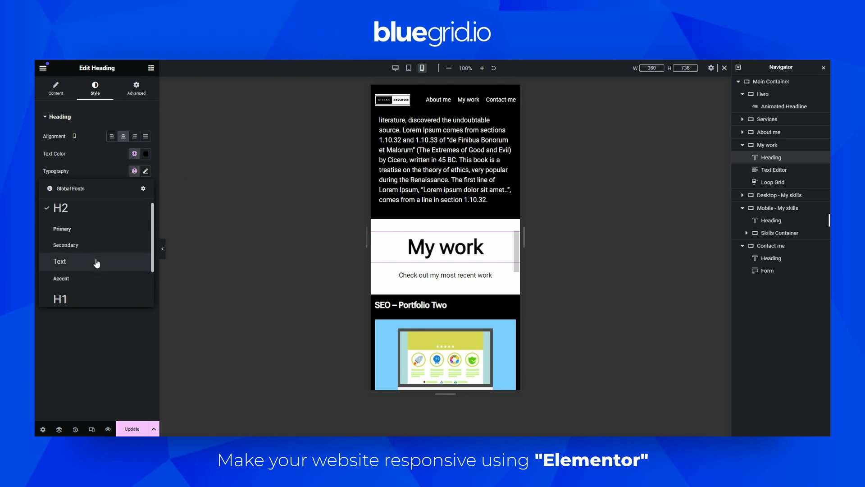
scroll(85, 268, "down", 2)
left_click(80, 272)
Apply the smaller global heading font to the About me heading and review the headings in the mobile layout.
scroll(441, 224, "up", 10)
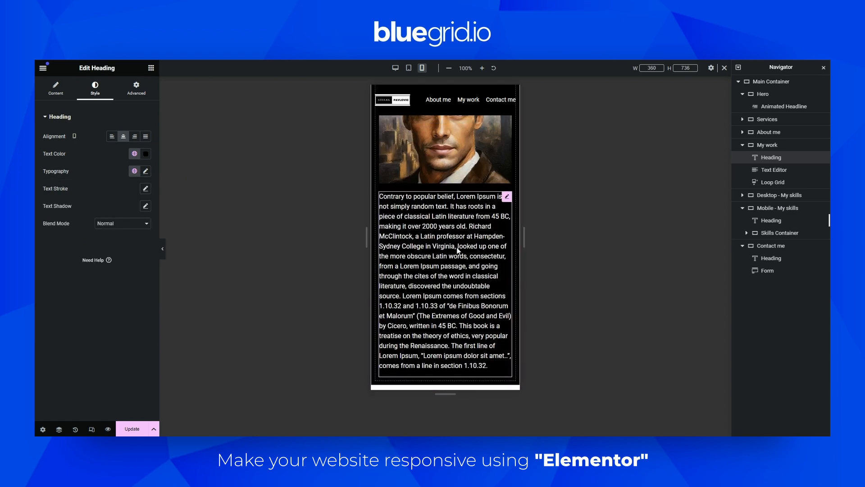
left_click(442, 224)
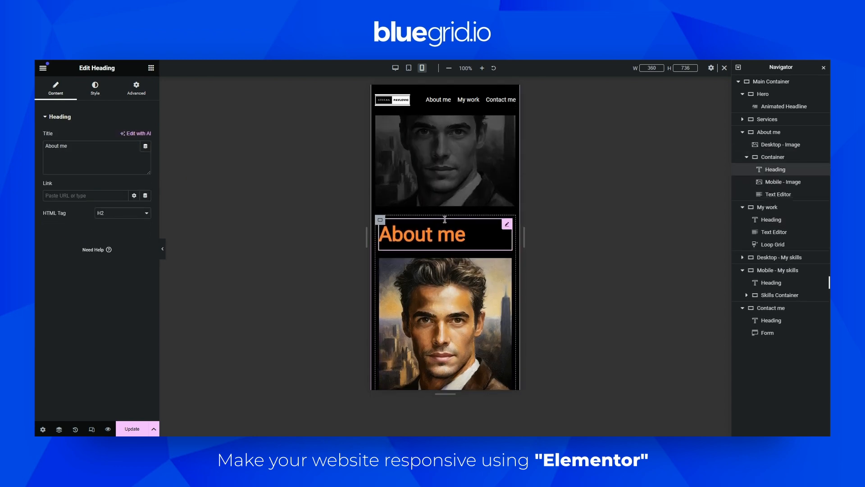
left_click(95, 88)
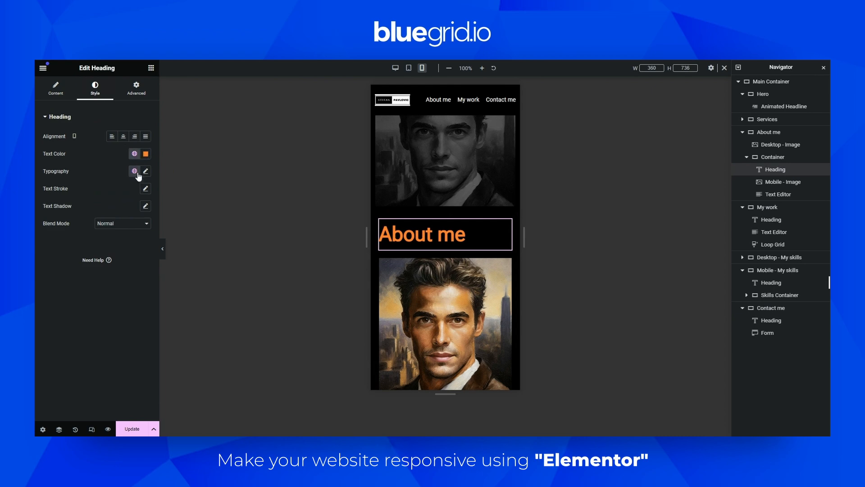
left_click(134, 171)
scroll(92, 248, "down", 1)
left_click(59, 292)
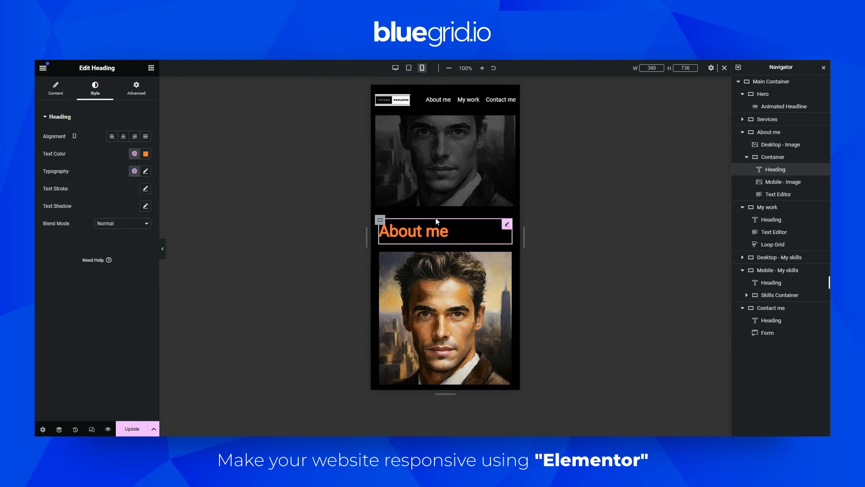
scroll(454, 234, "down", 3)
scroll(449, 237, "up", 1)
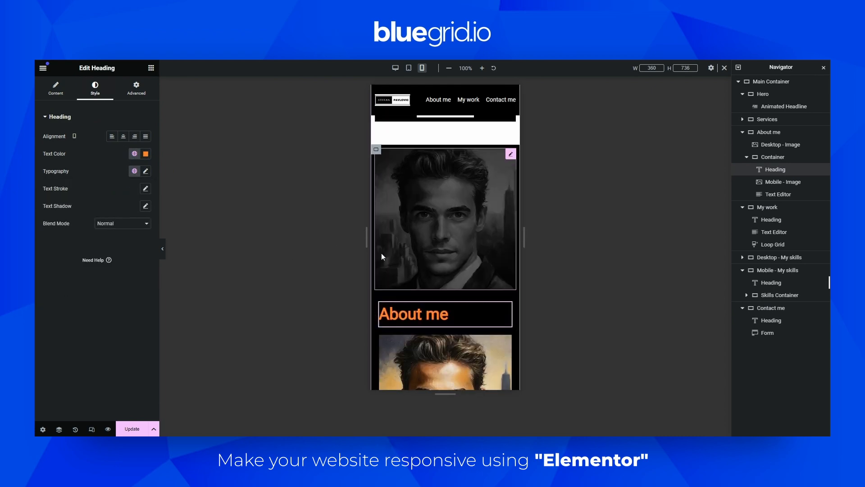
scroll(399, 259, "down", 10)
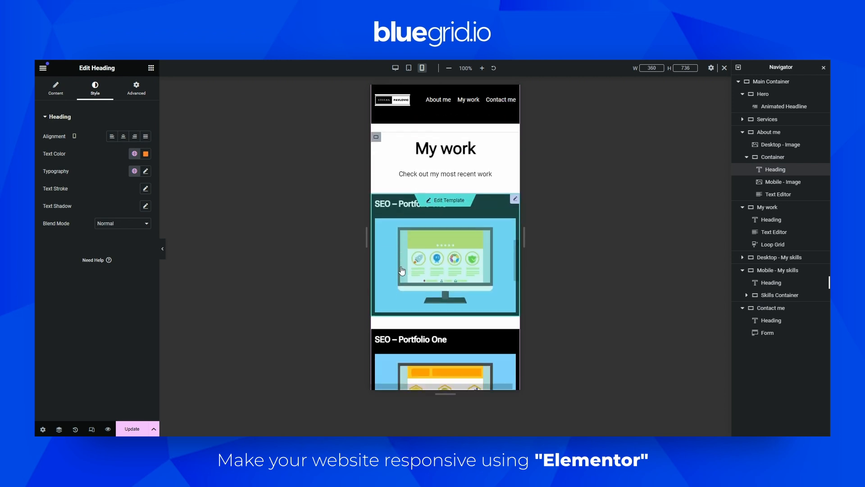
Review the whole mobile page in preview, from the Contact me form up through My work and About me to the hero.
scroll(406, 275, "down", 4)
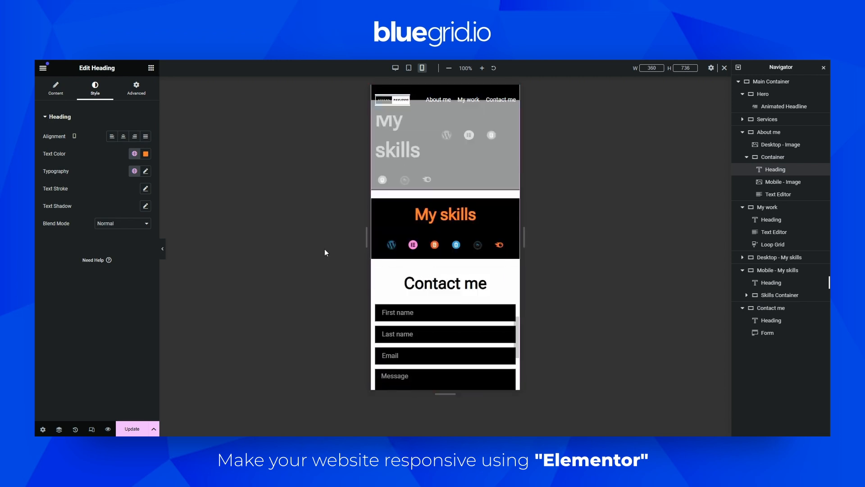
left_click(163, 252)
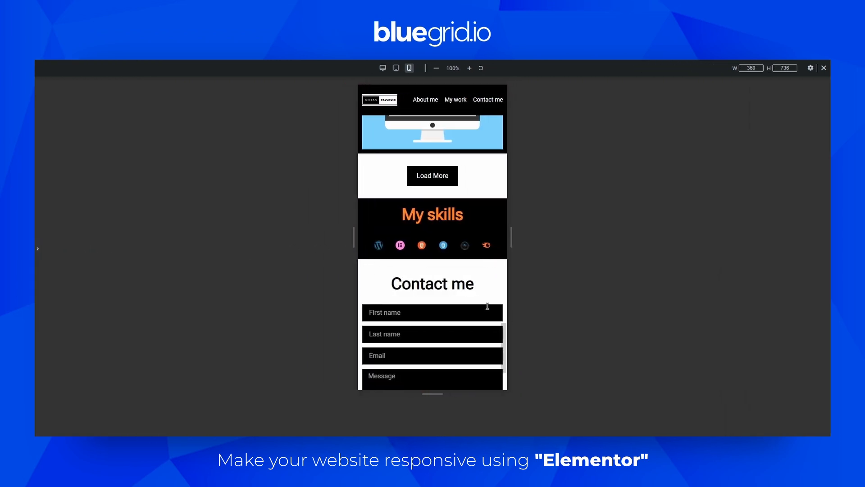
scroll(469, 216, "up", 3)
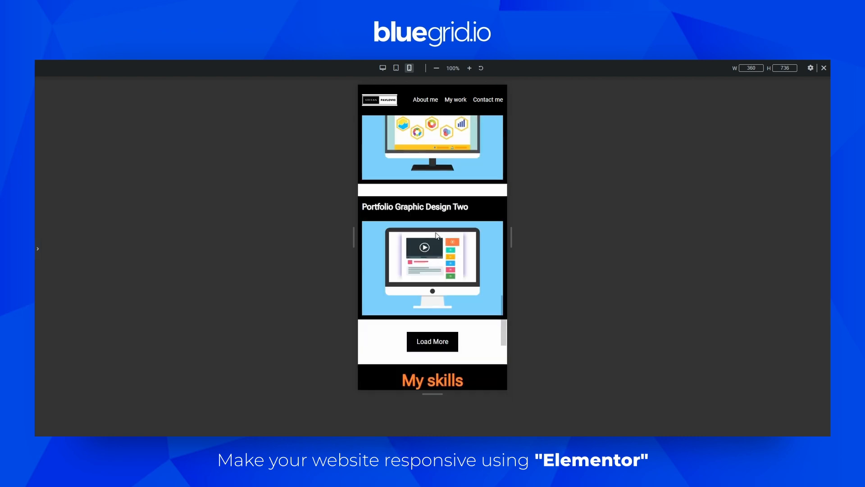
scroll(432, 208, "down", 5)
scroll(419, 202, "up", 5)
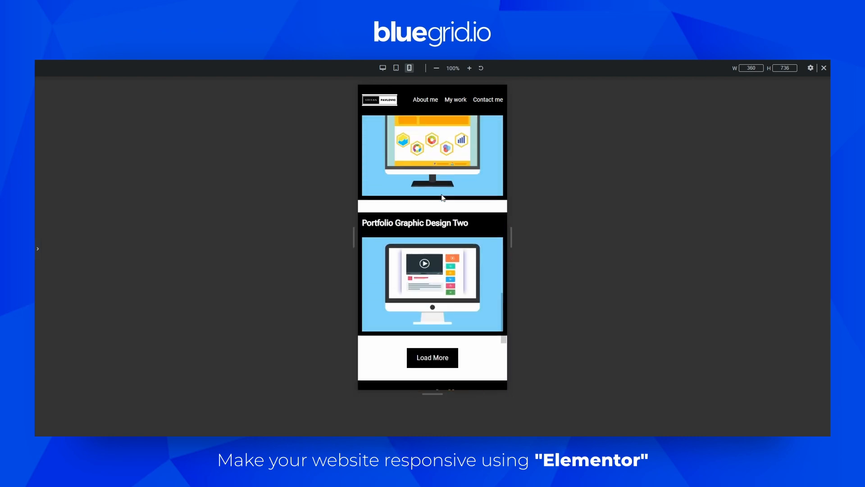
scroll(397, 203, "up", 5)
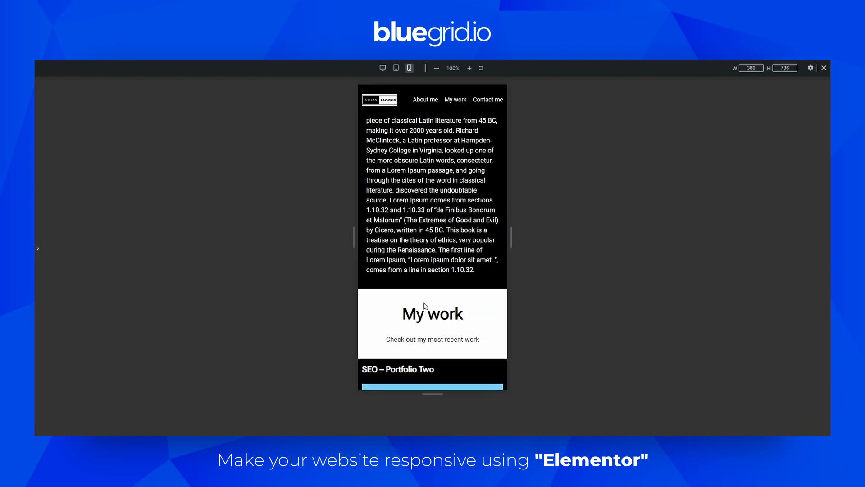
scroll(421, 239, "up", 10)
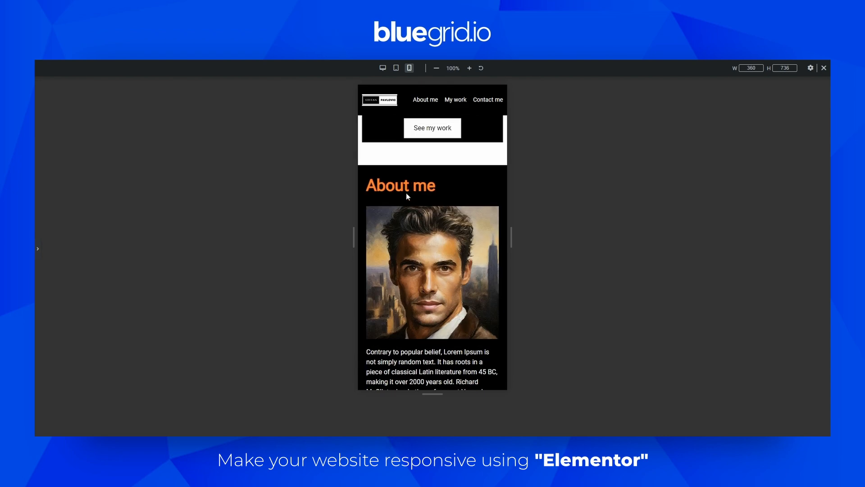
scroll(431, 201, "up", 8)
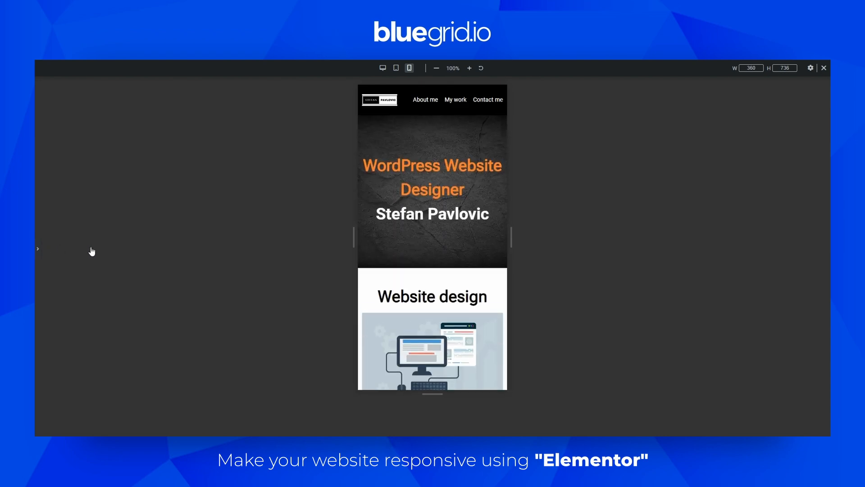
Centre the About me heading in the mobile layout and review the sections below it down to the footer.
scroll(424, 267, "down", 11)
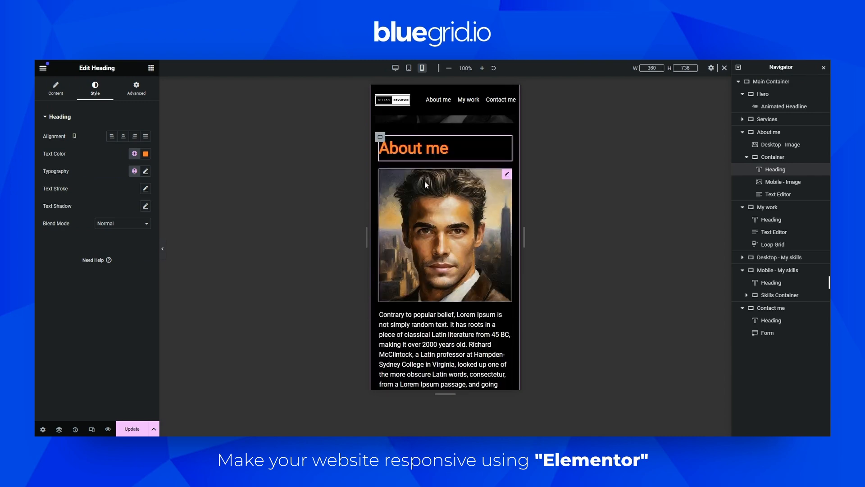
left_click(122, 137)
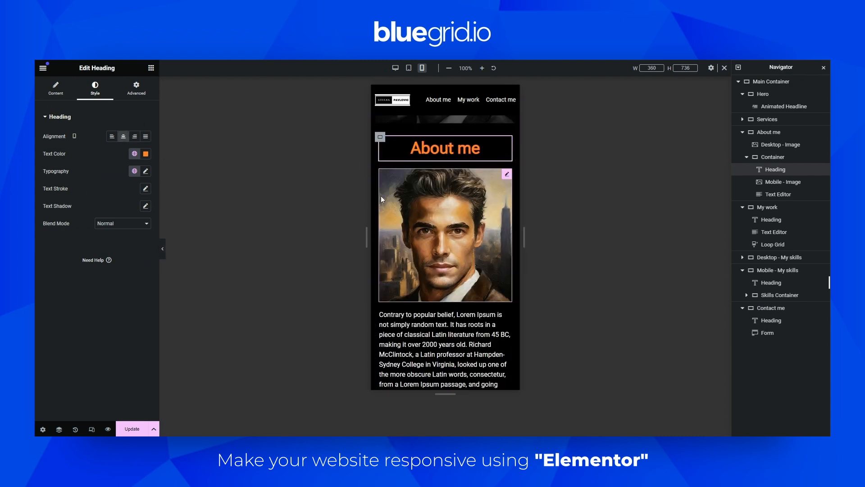
scroll(376, 228, "down", 2)
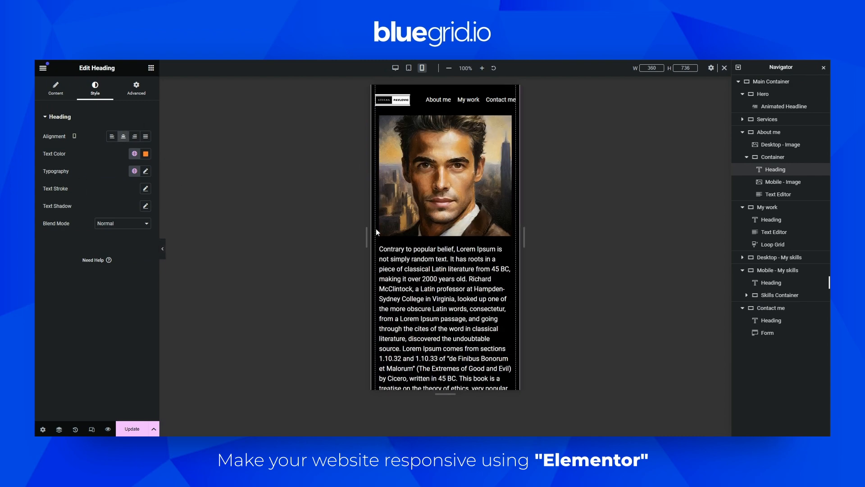
left_click(162, 249)
scroll(433, 235, "down", 12)
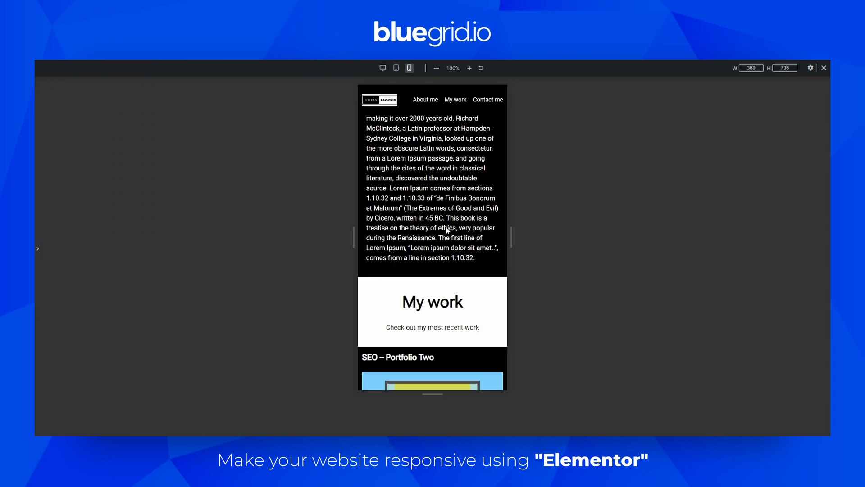
scroll(445, 234, "down", 6)
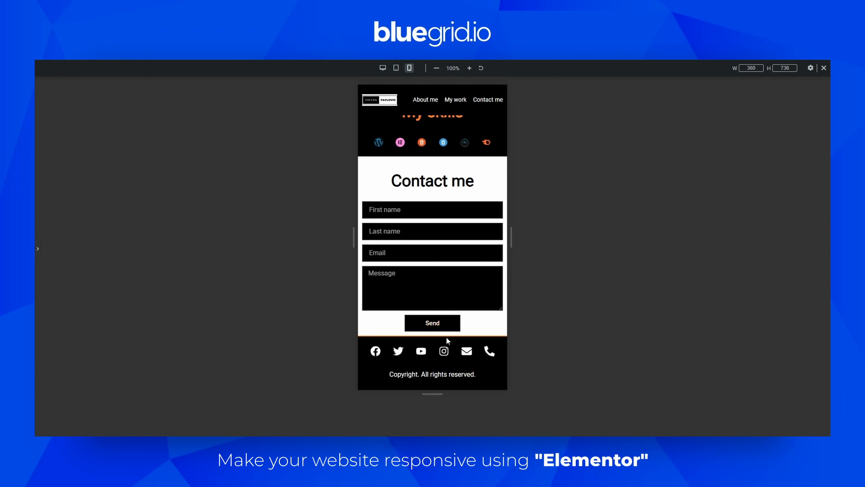
Switch to the desktop layout and check the spacing of the My skills and Contact me sections in preview.
left_click(38, 248)
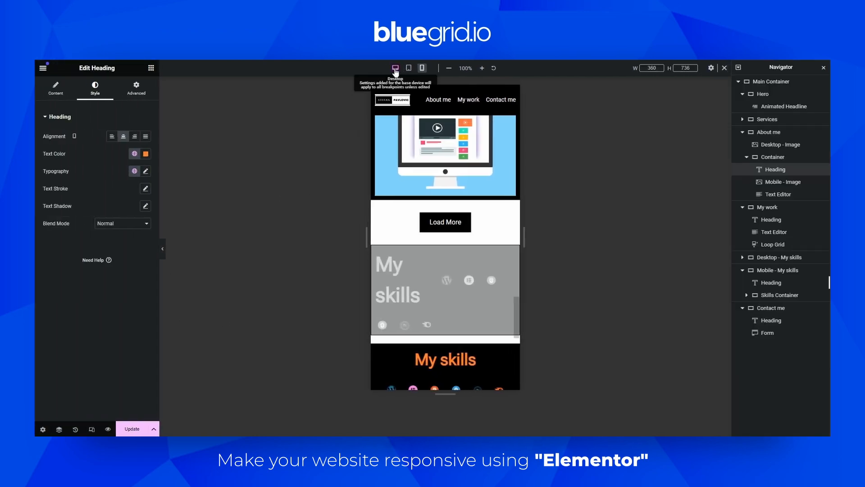
left_click(395, 68)
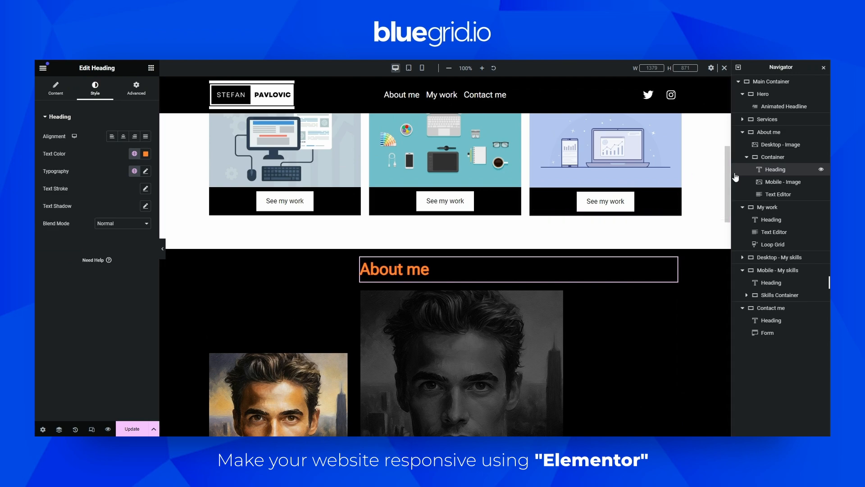
left_click_drag(727, 198, 694, 392)
left_click(164, 248)
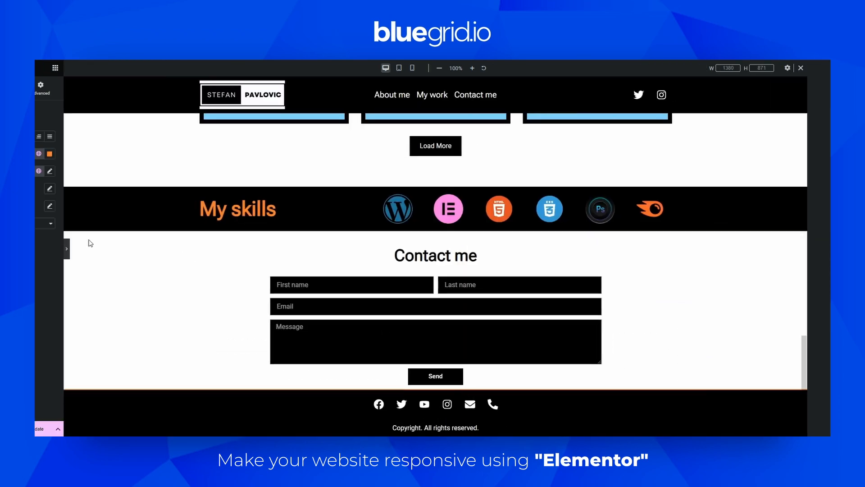
left_click(39, 252)
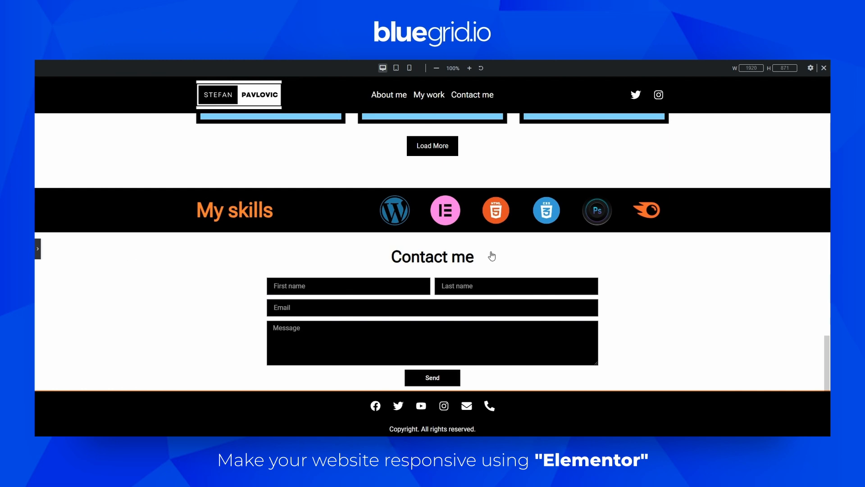
scroll(444, 258, "down", 6)
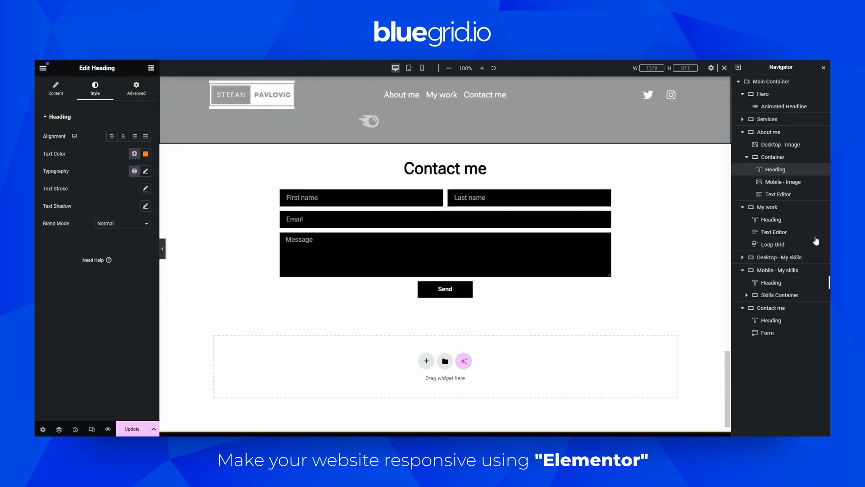
Collapse the Hero, About me, My work and Mobile - My skills sections in the page structure.
left_click(738, 81)
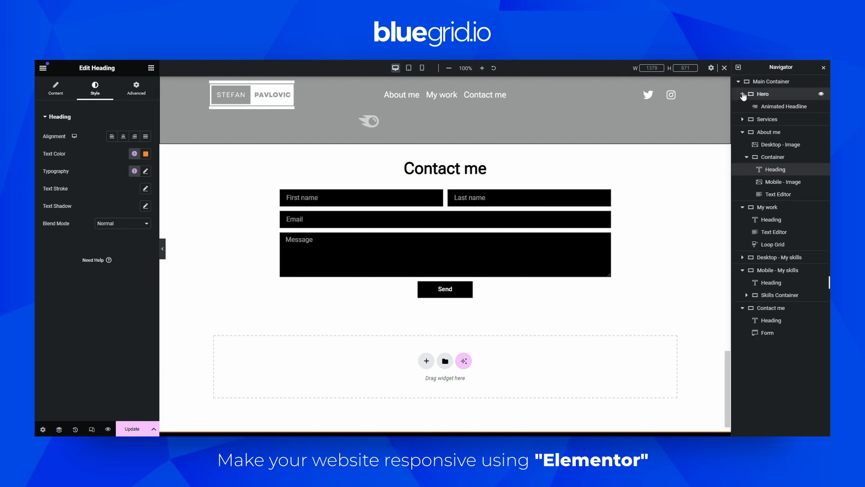
left_click(742, 94)
left_click(743, 120)
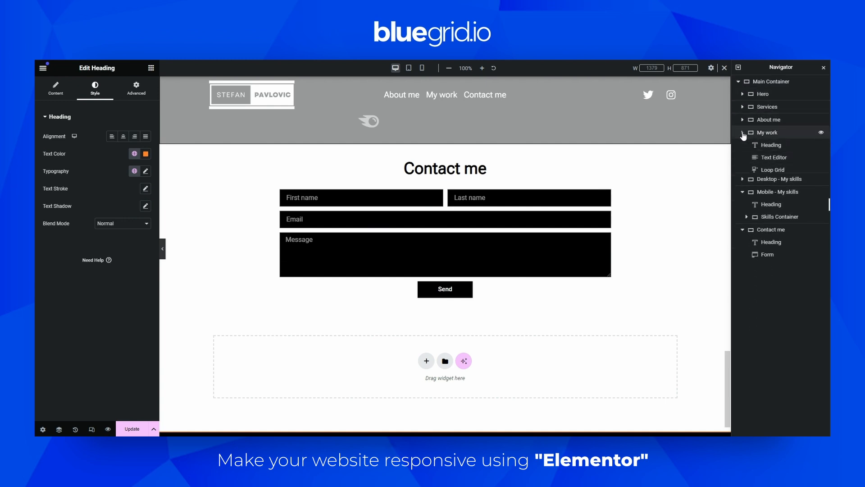
left_click(743, 132)
left_click(743, 157)
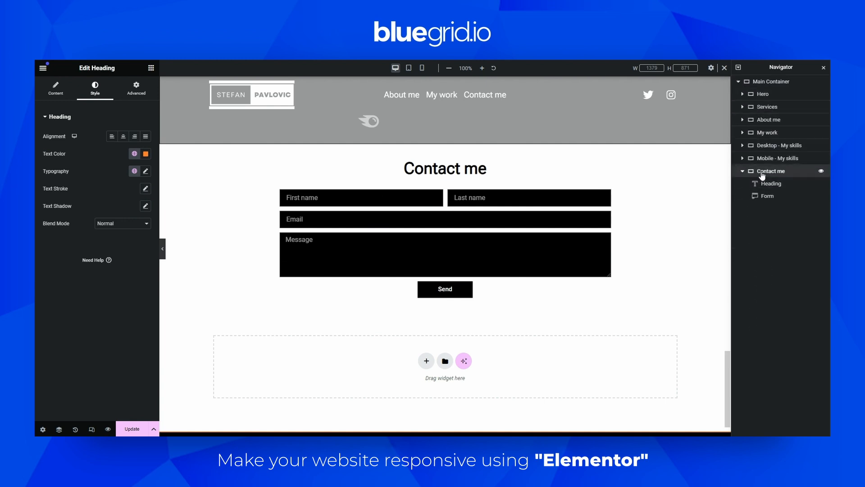
Set the Contact me container's desktop padding to 3% top and bottom and 0 on the sides.
left_click(768, 171)
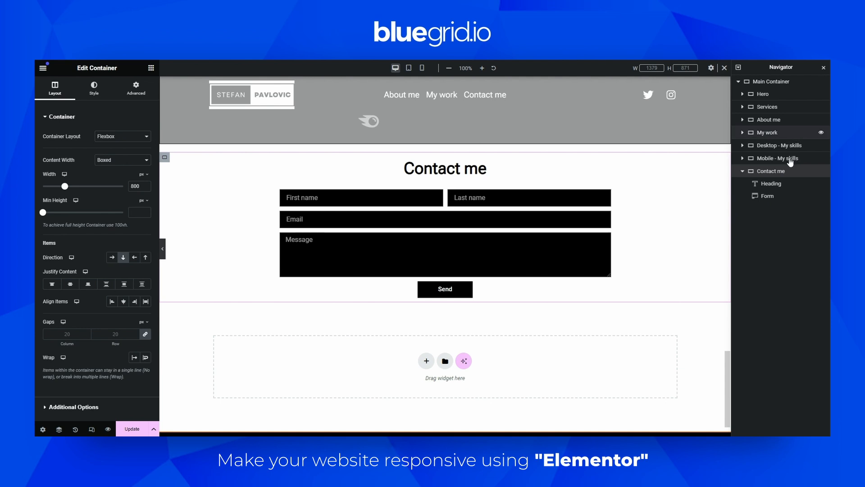
left_click(136, 88)
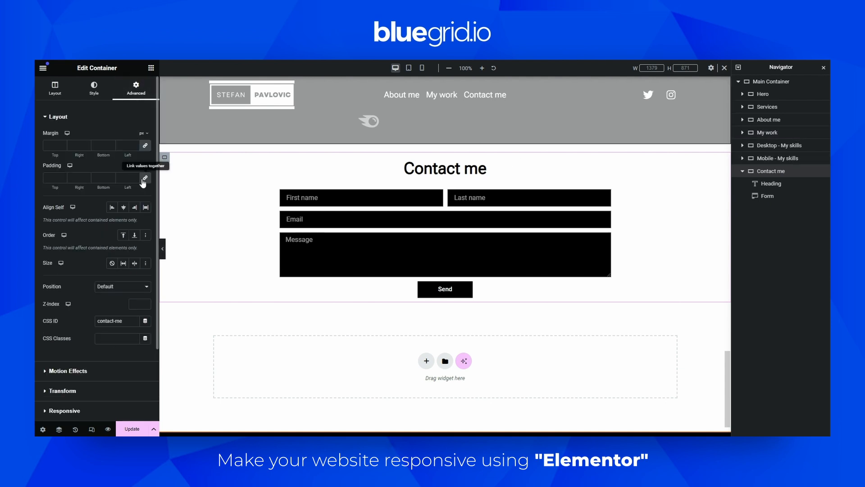
left_click(142, 165)
left_click(142, 179)
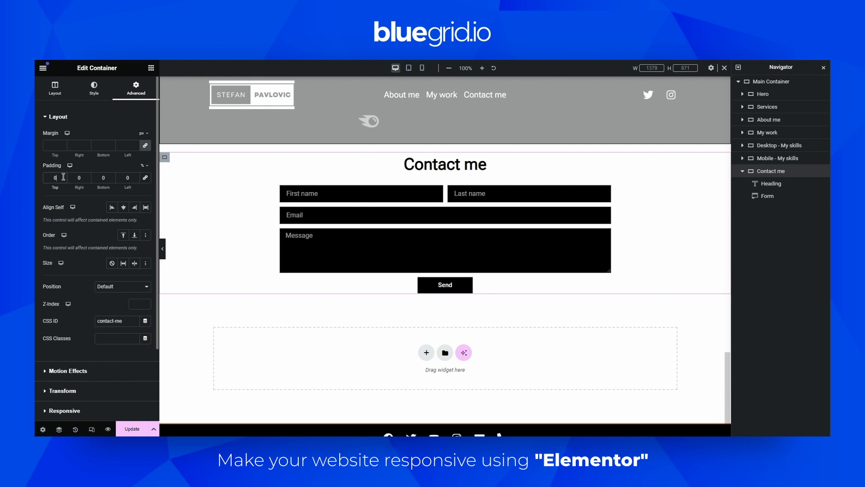
type("3")
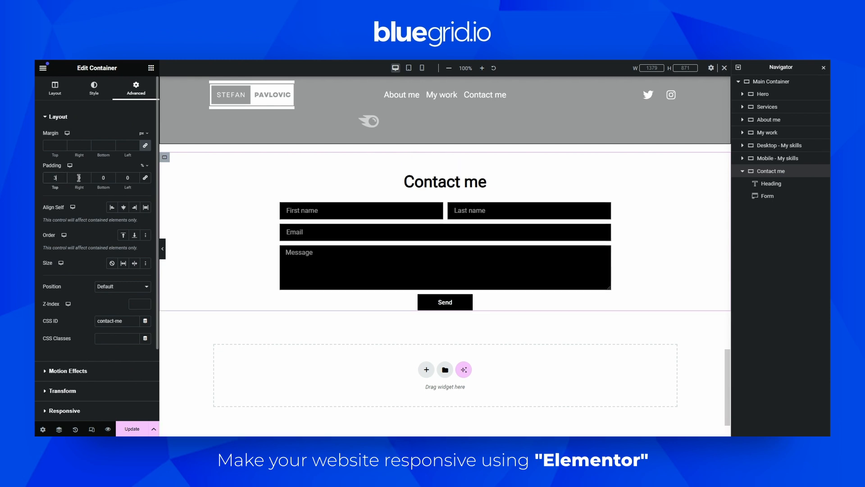
left_click(102, 178)
type("3")
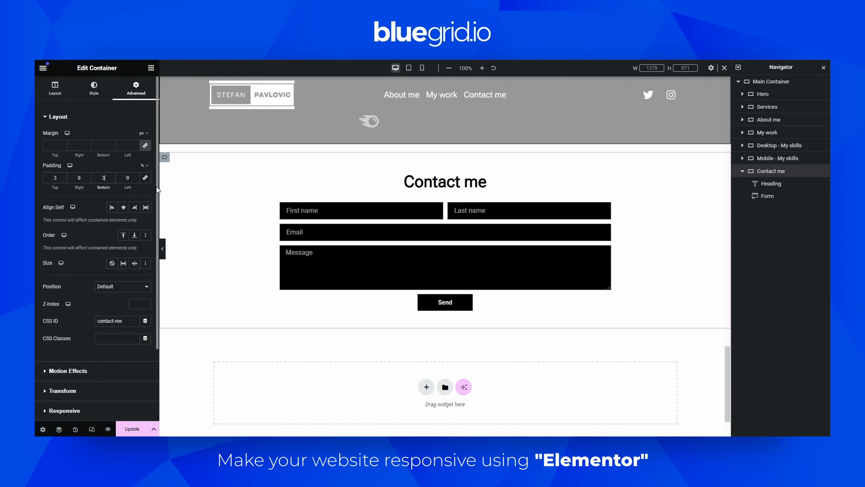
Preview the Contact me section's spacing in the desktop layout and in the mobile layout.
left_click(163, 246)
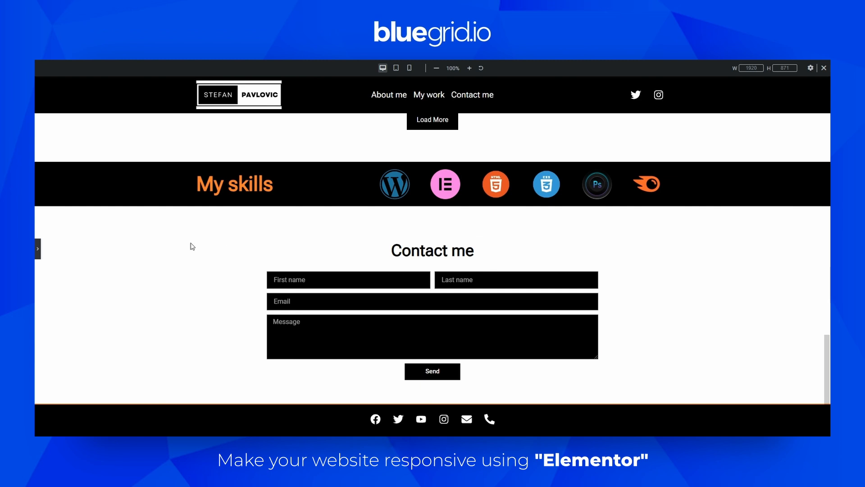
left_click(410, 68)
scroll(413, 182, "down", 5)
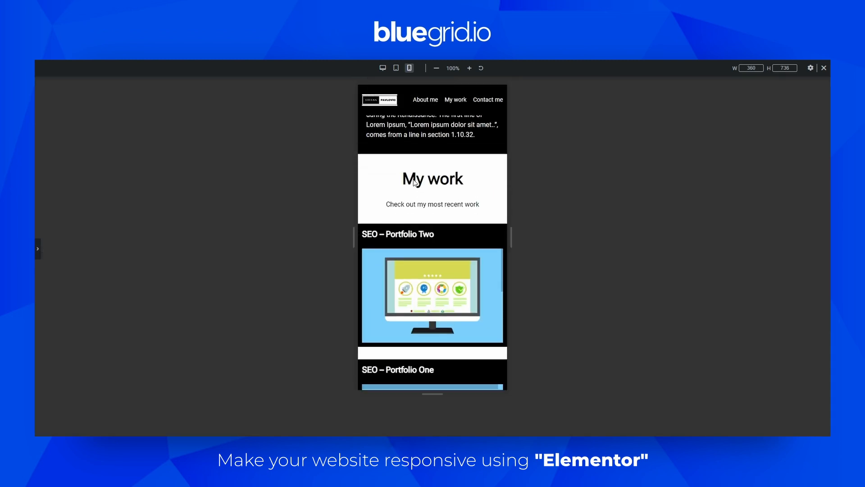
scroll(413, 183, "down", 4)
scroll(478, 243, "down", 2)
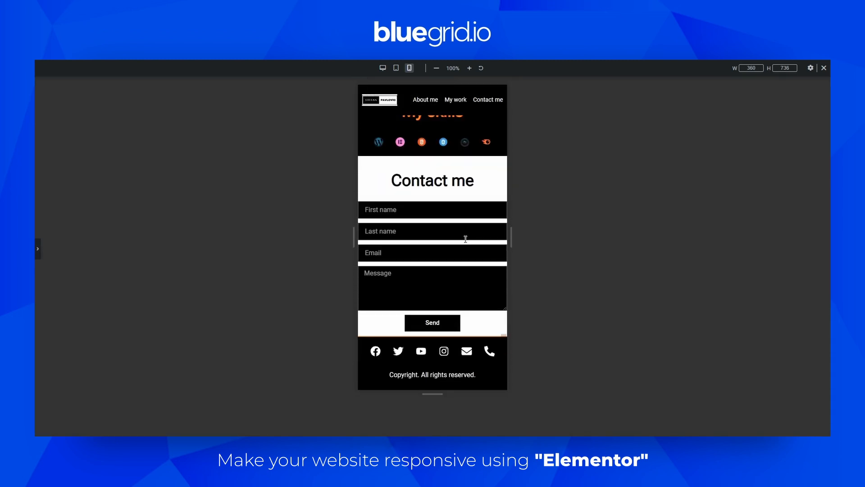
Set the Contact me container's mobile padding to 3% top and bottom and 0 on the sides.
left_click(39, 249)
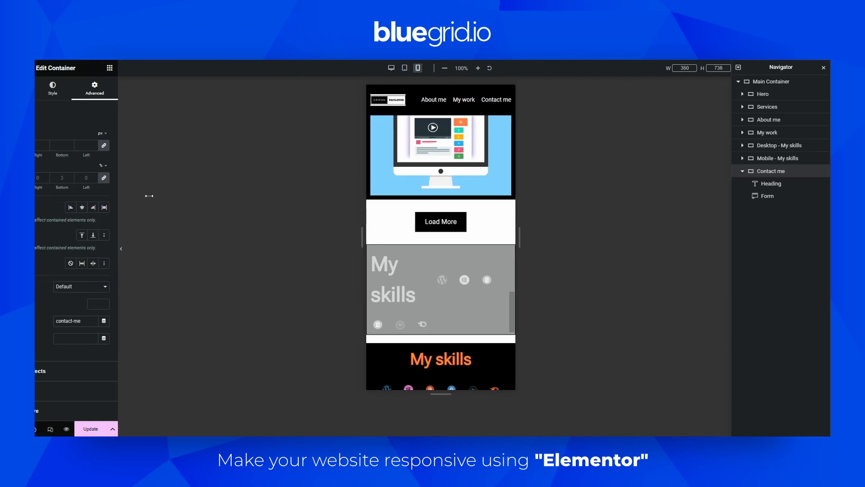
left_click(146, 180)
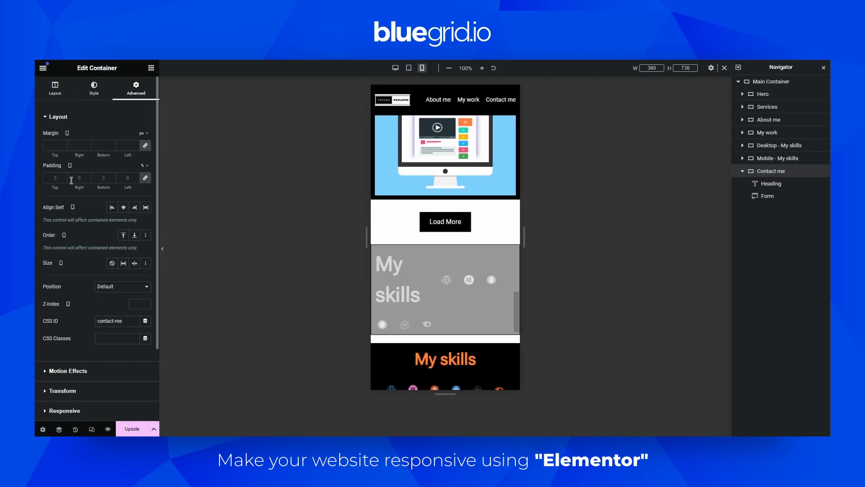
left_click(146, 179)
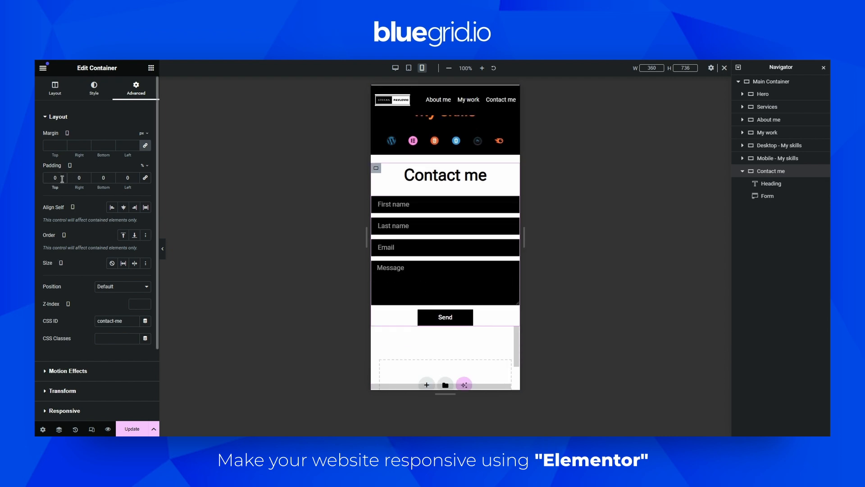
type("3")
key("Tab")
key("Tab")
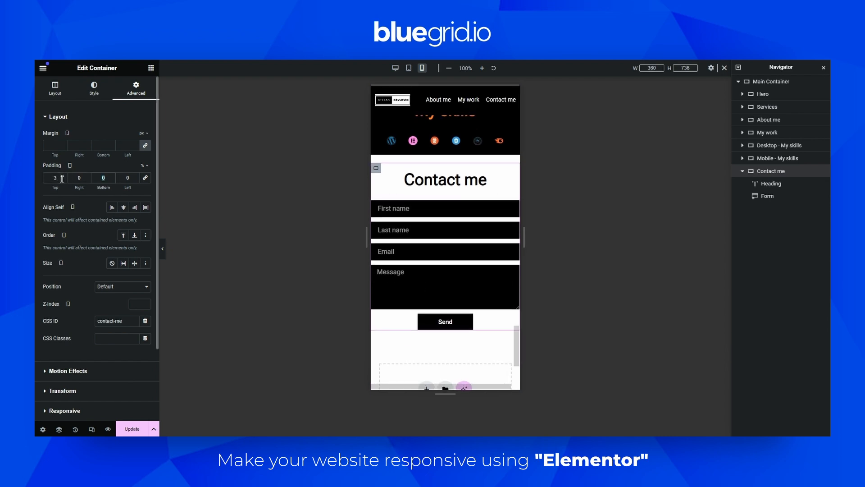
type("3")
Preview the mobile Contact me section and set its container's bottom padding to 0%.
left_click(162, 249)
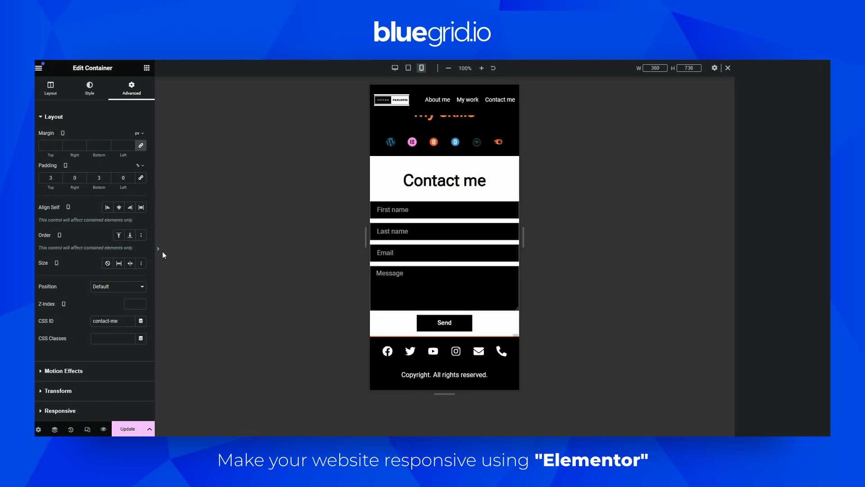
left_click(40, 250)
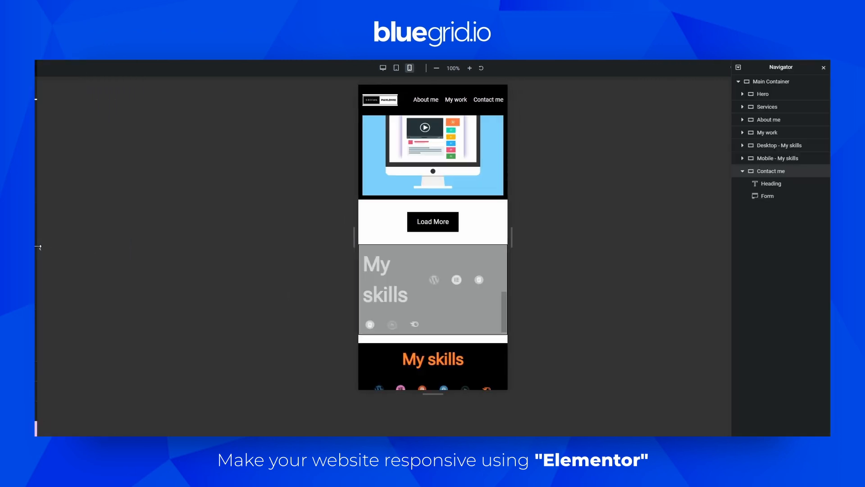
double_click(99, 181)
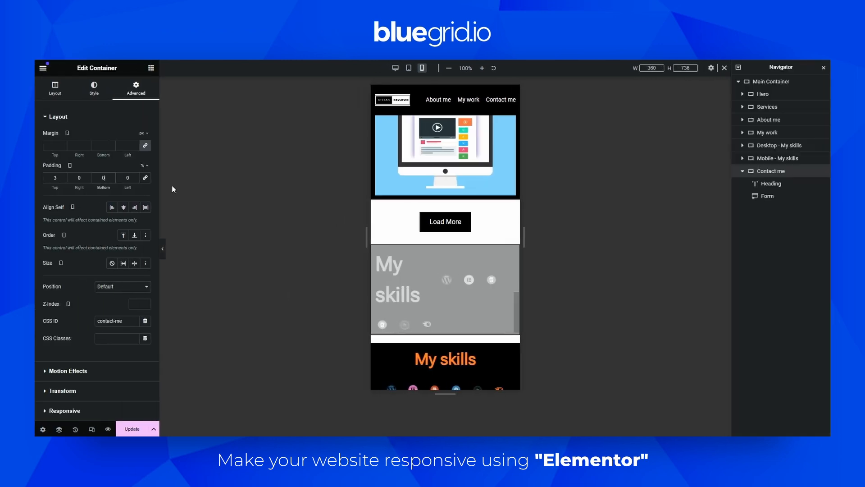
Set the Contact me container's mobile bottom padding to 010% and preview the section with the editing panel hidden.
type("010")
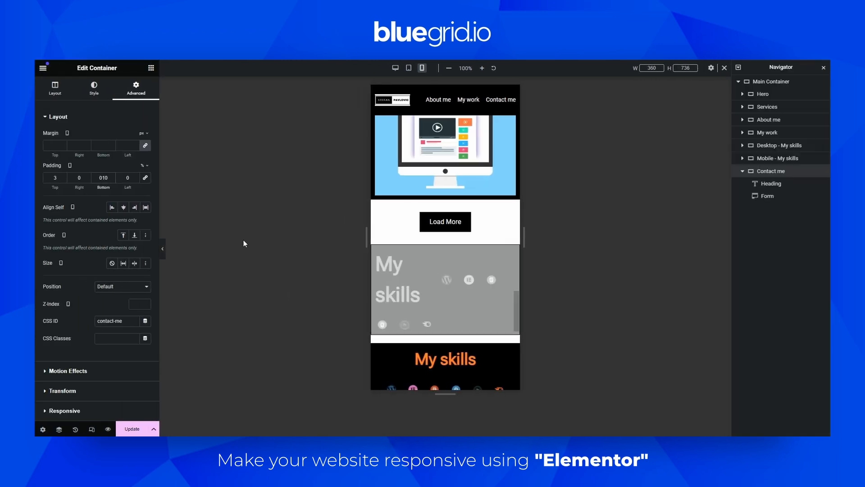
left_click(163, 250)
scroll(442, 304, "down", 4)
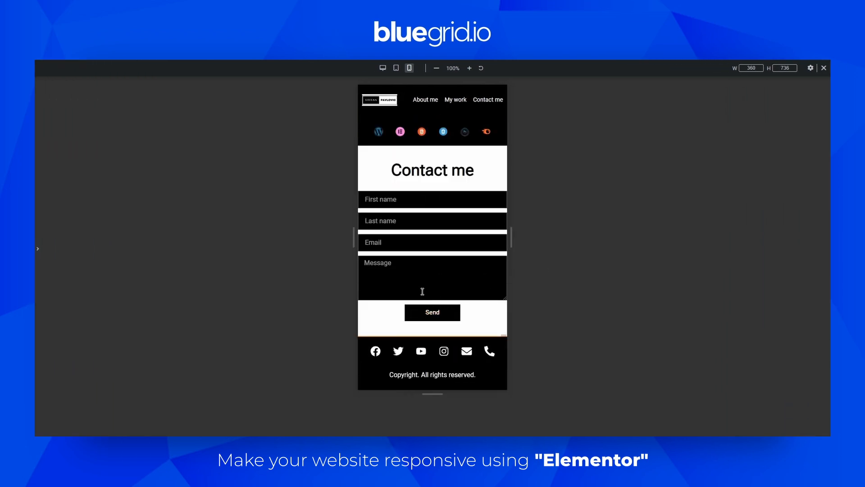
left_click(39, 251)
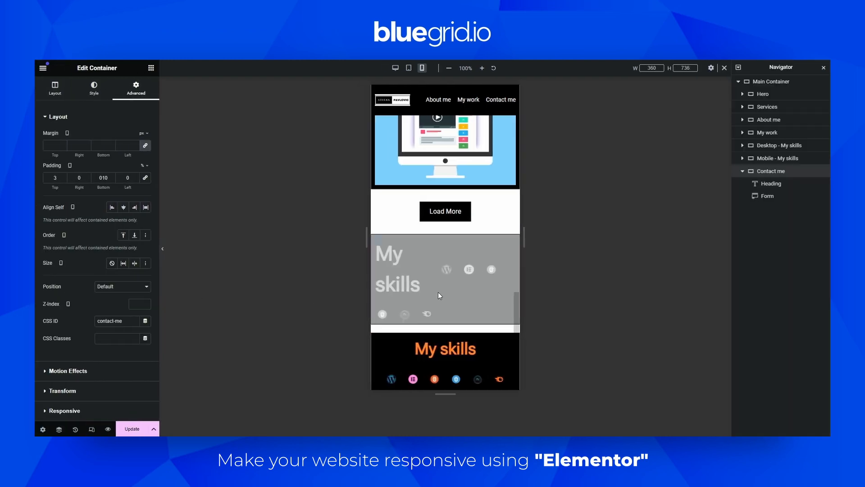
Collapse the Contact me container in the page structure and save the page changes.
scroll(489, 288, "up", 3)
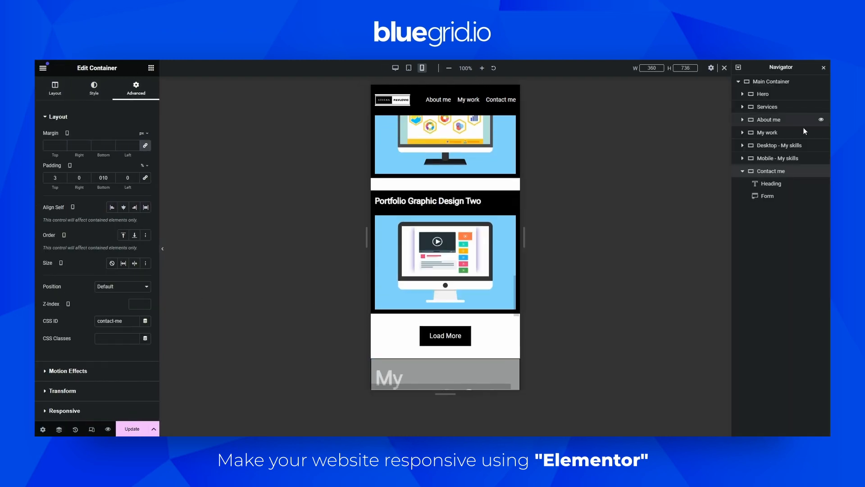
left_click(742, 171)
scroll(485, 266, "up", 15)
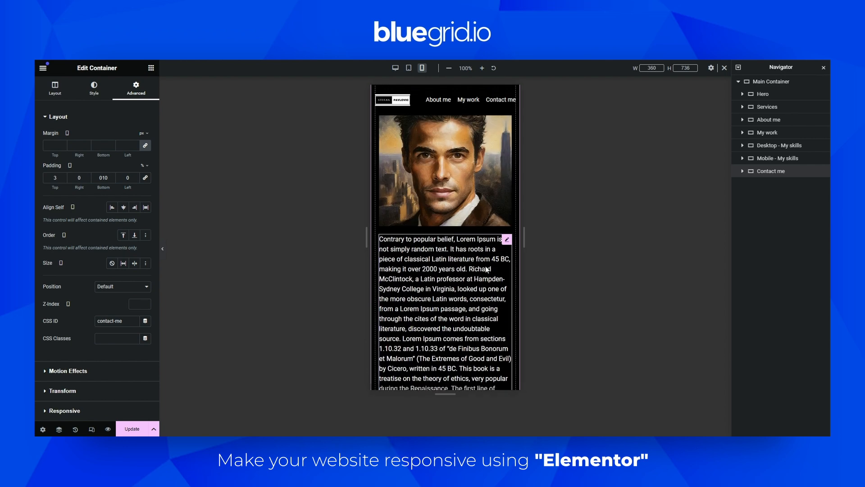
scroll(481, 267, "up", 3)
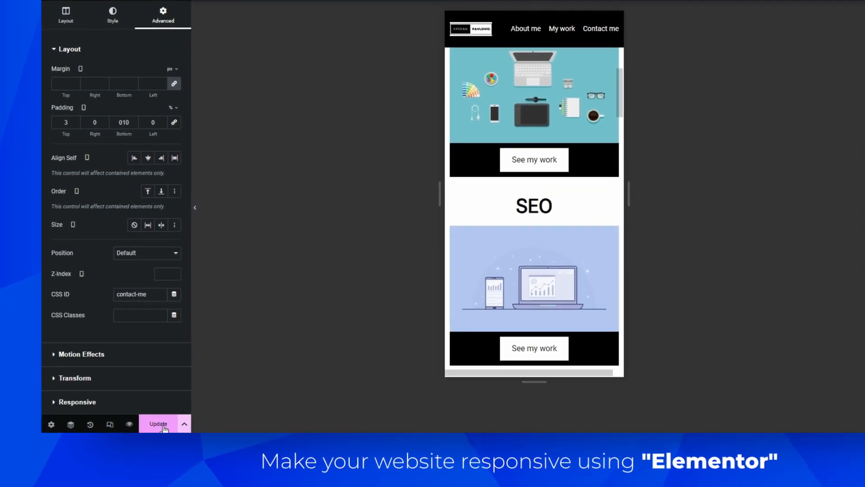
left_click(159, 424)
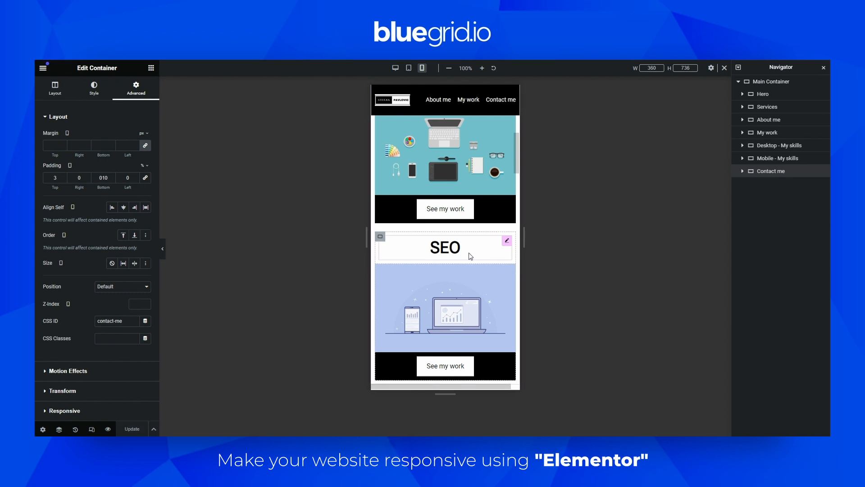
Open the Layout settings within the Site Settings to reach the default container padding.
left_click(45, 67)
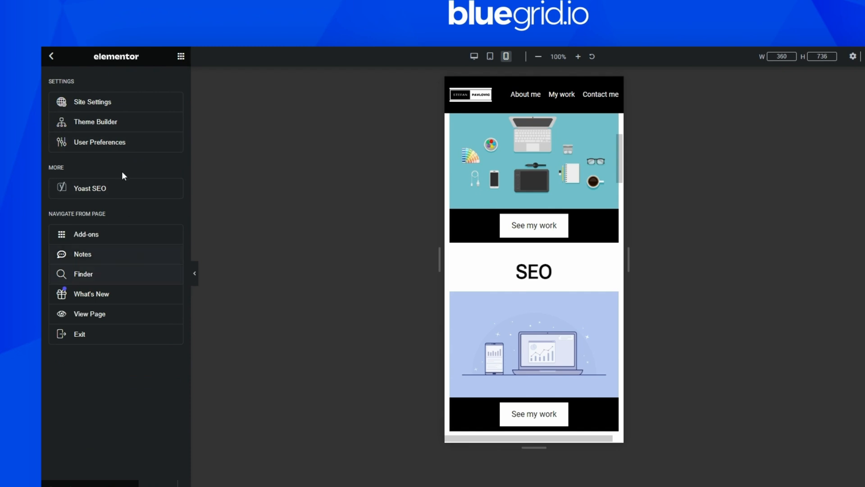
left_click(102, 107)
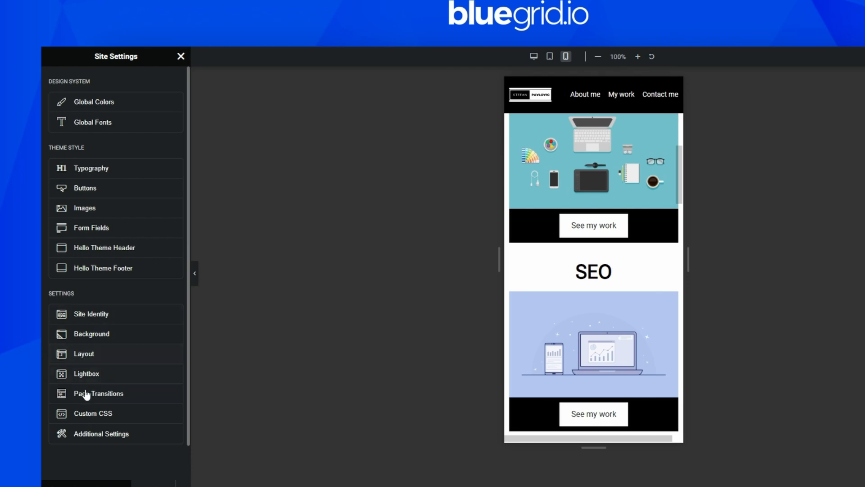
left_click(109, 356)
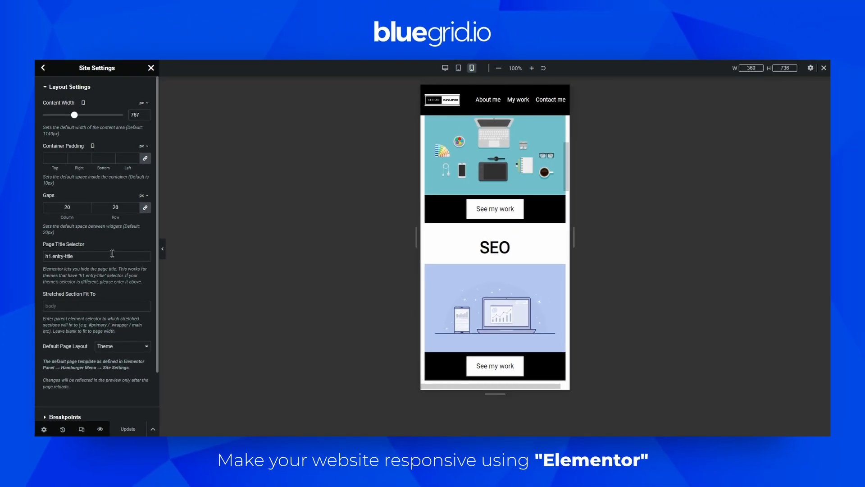
scroll(90, 315, "down", 3)
scroll(90, 325, "up", 2)
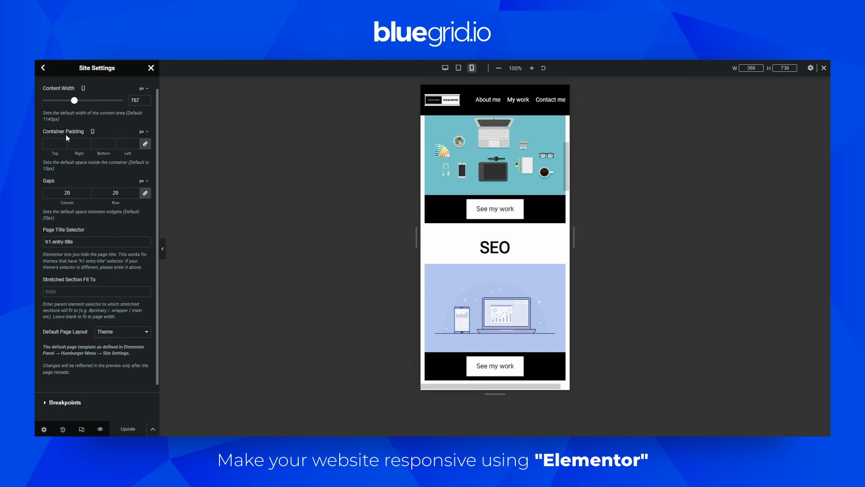
Switch the site-wide mobile container padding to percent and set its top and bottom values to 10.
left_click(146, 132)
left_click(142, 144)
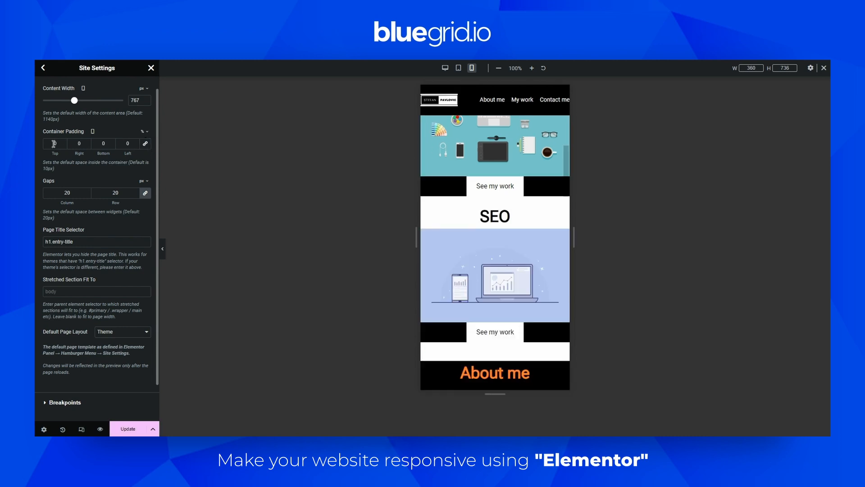
type("1")
key("Tab")
key("Tab")
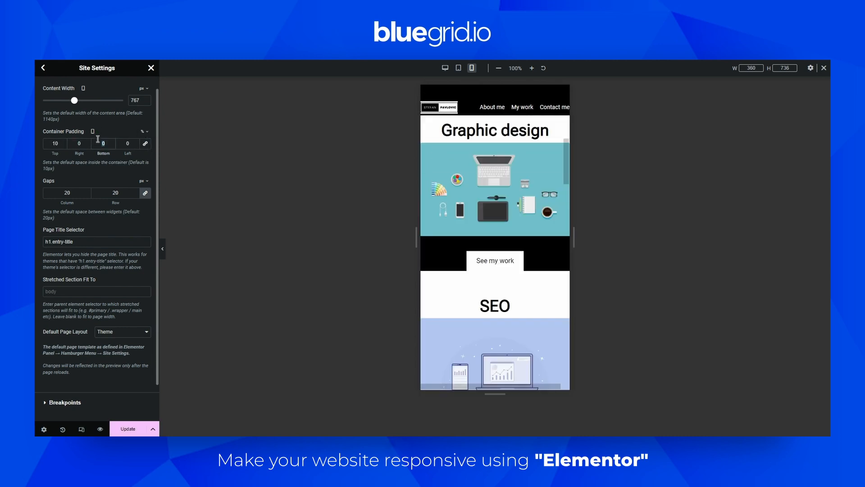
type("1")
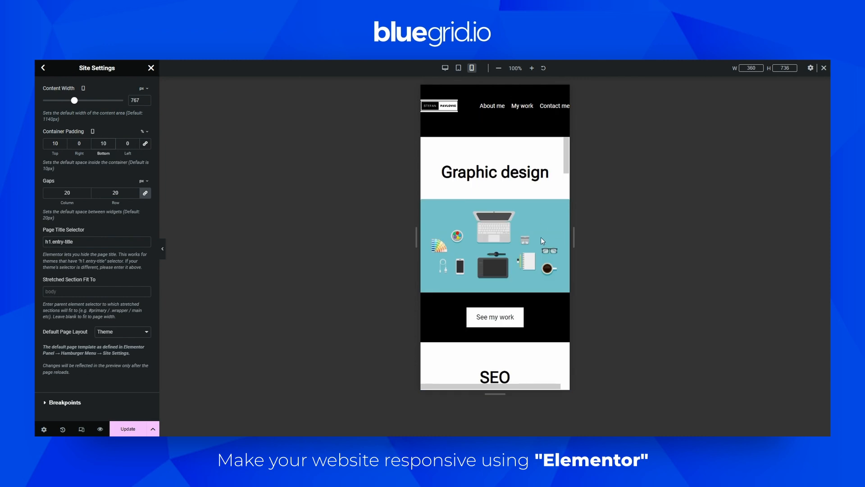
type("0")
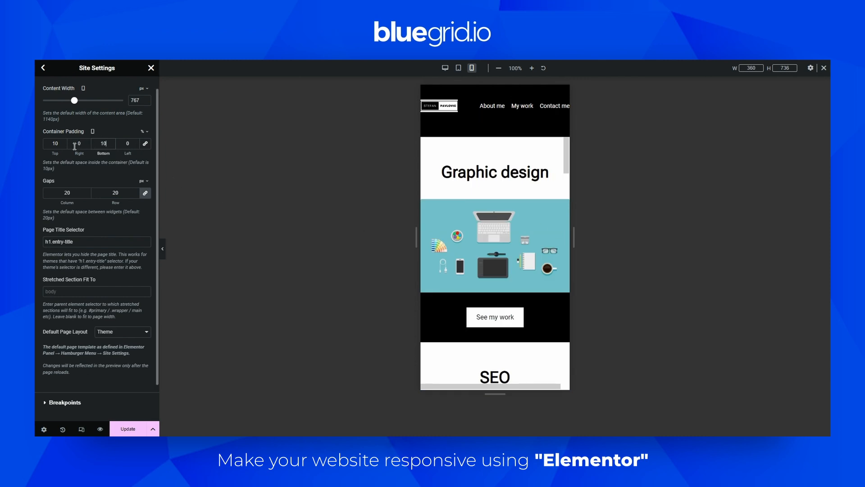
Set the site-wide mobile container padding to 3% on the right and left.
double_click(75, 145)
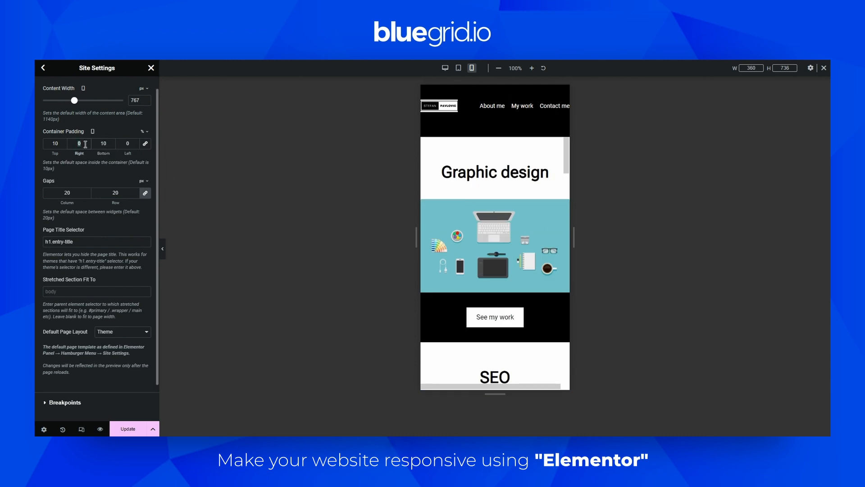
type("3")
double_click(135, 141)
type("3")
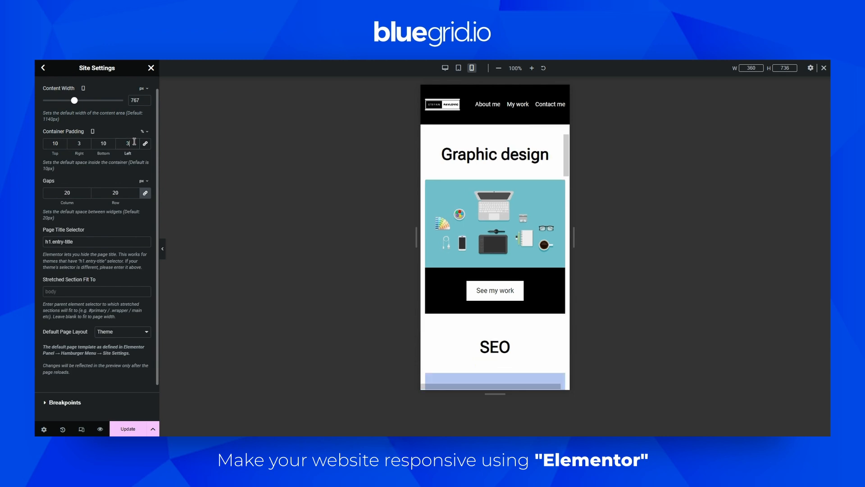
Examine the spacing of every section on the mobile page, from the hero to the footer, with the site-wide padding applied.
scroll(440, 230, "up", 10)
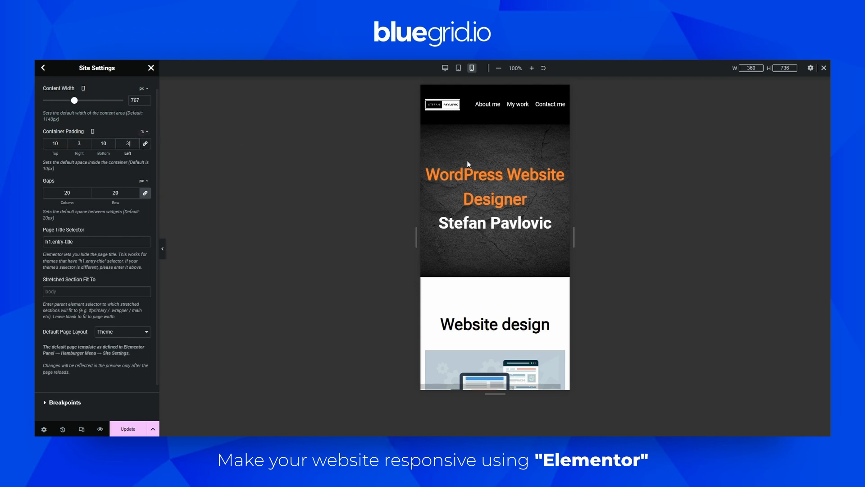
scroll(504, 211, "down", 5)
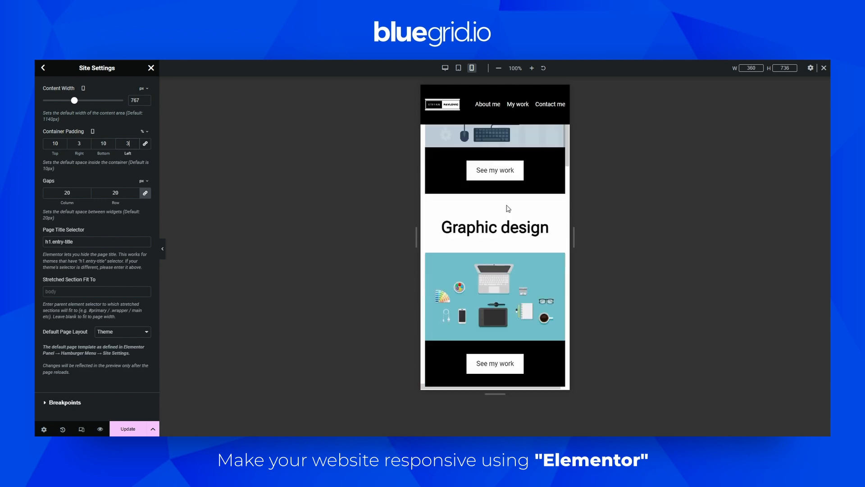
scroll(508, 205, "up", 3)
scroll(508, 203, "down", 10)
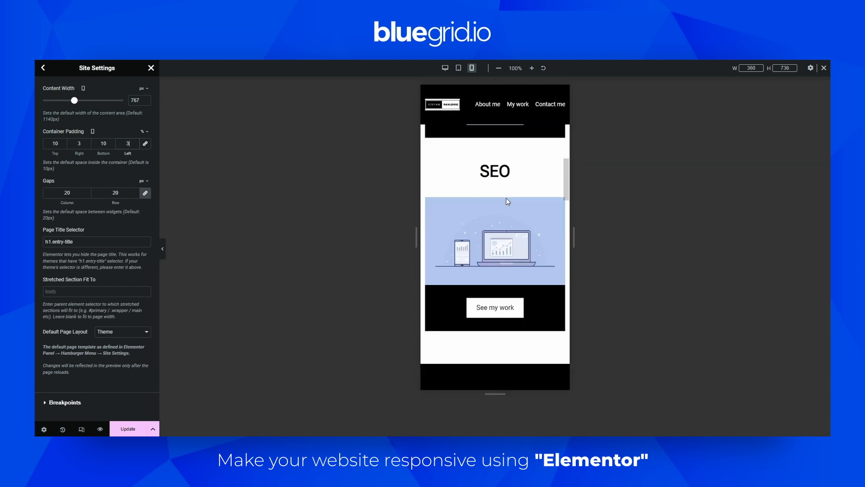
scroll(507, 199, "up", 8)
scroll(505, 198, "up", 2)
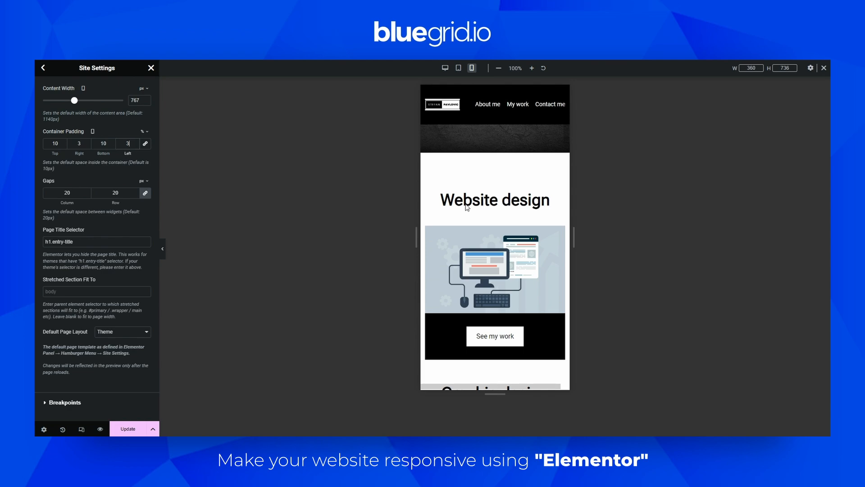
scroll(482, 189, "down", 15)
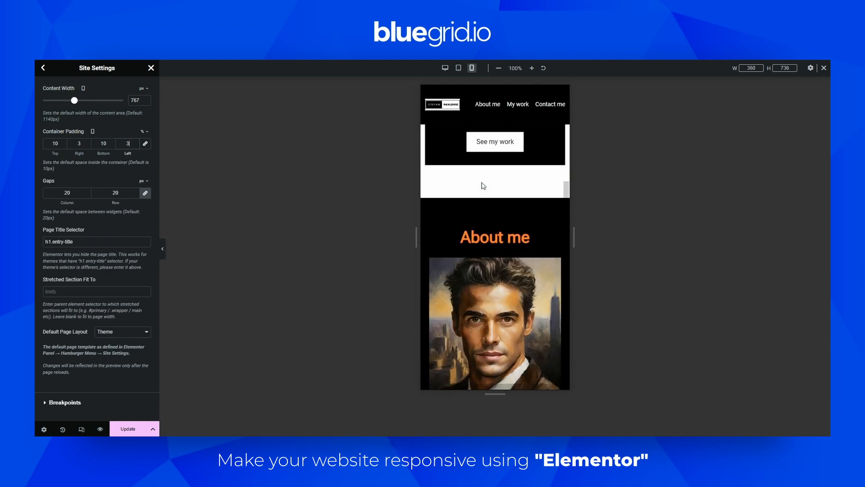
scroll(482, 188, "down", 5)
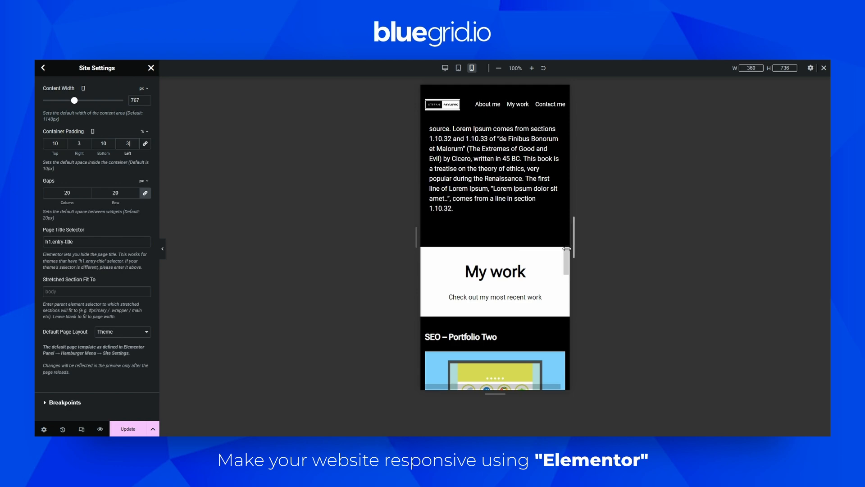
scroll(557, 258, "down", 2)
scroll(539, 258, "up", 6)
scroll(536, 254, "down", 3)
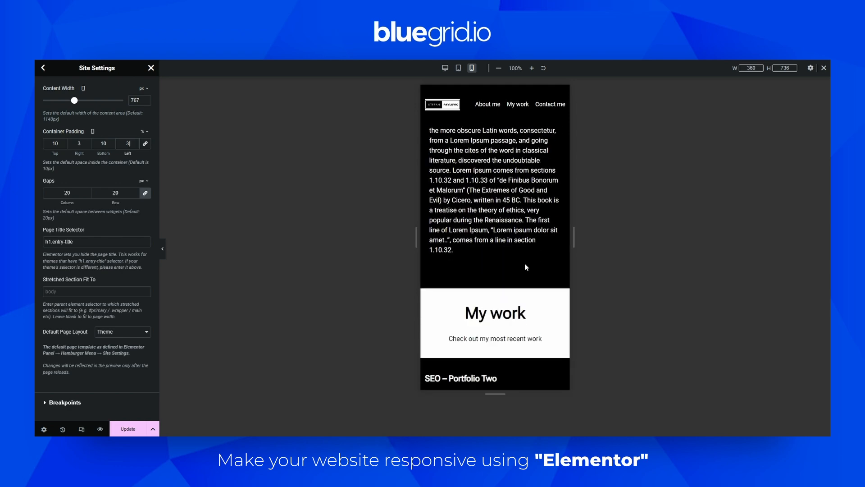
scroll(525, 266, "down", 18)
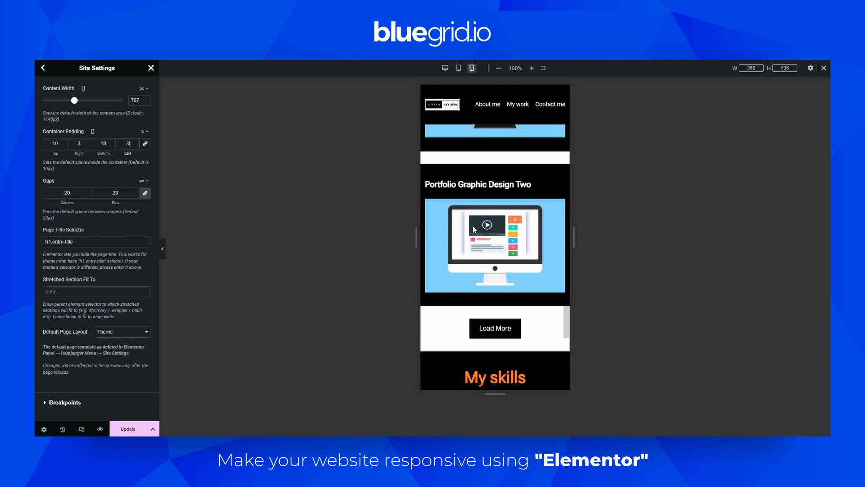
scroll(473, 229, "down", 6)
scroll(474, 229, "up", 3)
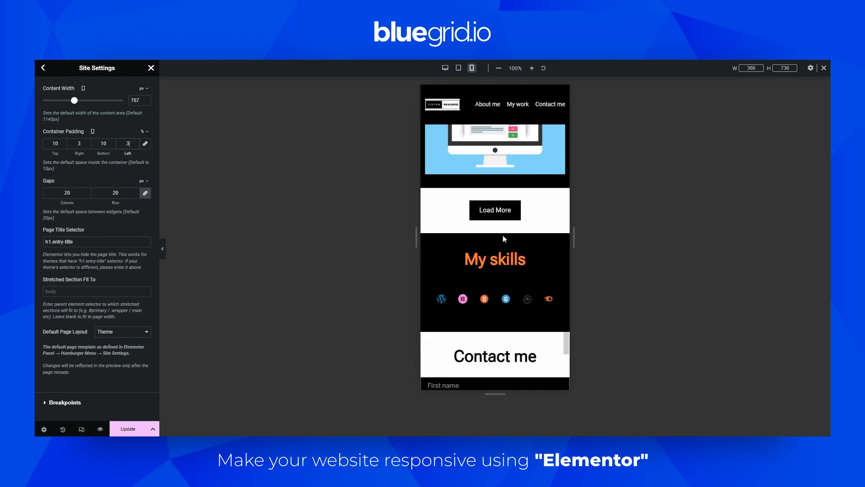
scroll(503, 321, "down", 5)
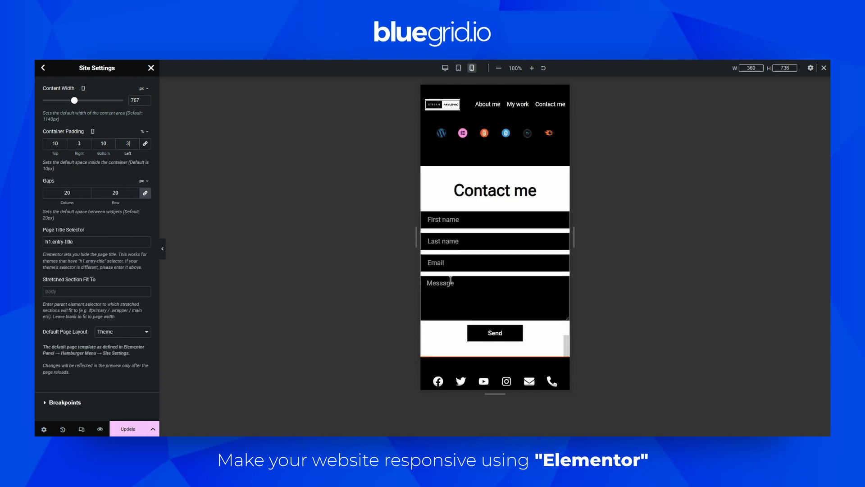
scroll(481, 287, "up", 6)
scroll(482, 271, "up", 15)
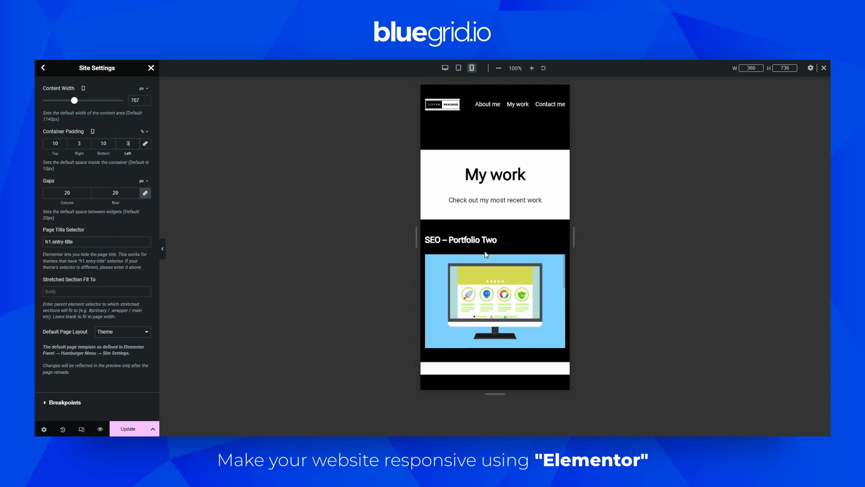
scroll(490, 243, "up", 4)
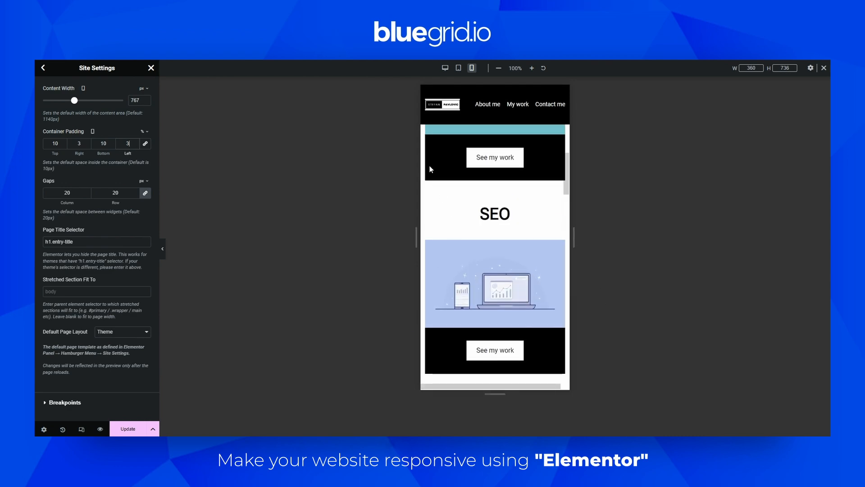
scroll(545, 195, "up", 6)
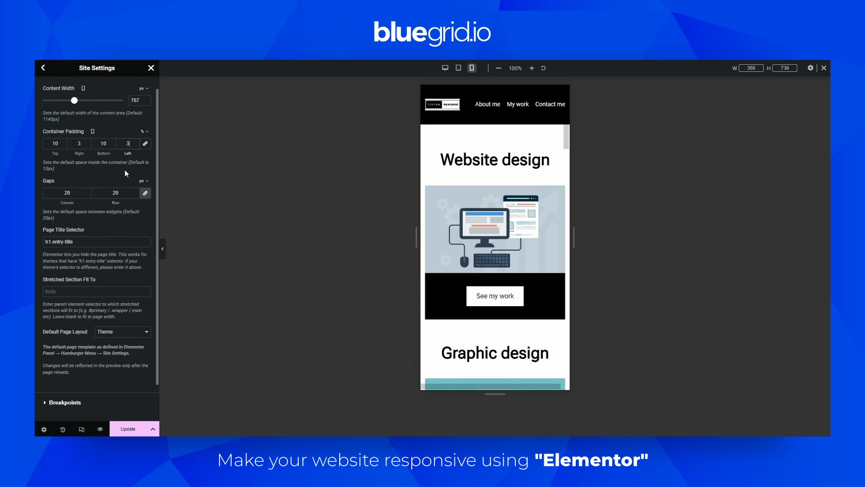
scroll(508, 224, "up", 3)
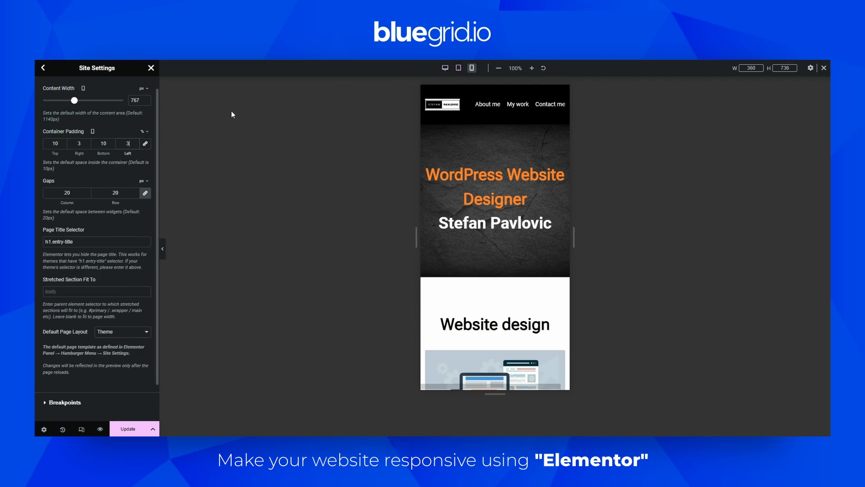
In the desktop layout, set the site-wide container padding to 5% top and bottom and 0 on the sides.
left_click(445, 67)
left_click(55, 143)
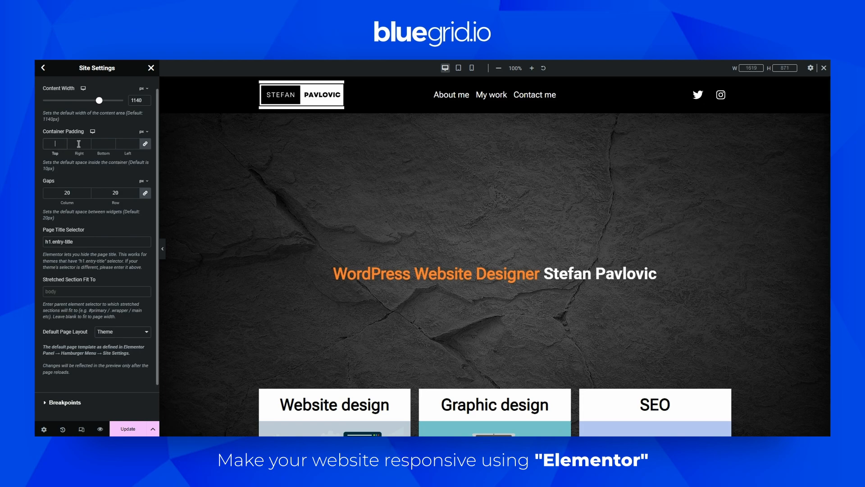
left_click(146, 132)
left_click(147, 146)
left_click(55, 143)
type("55")
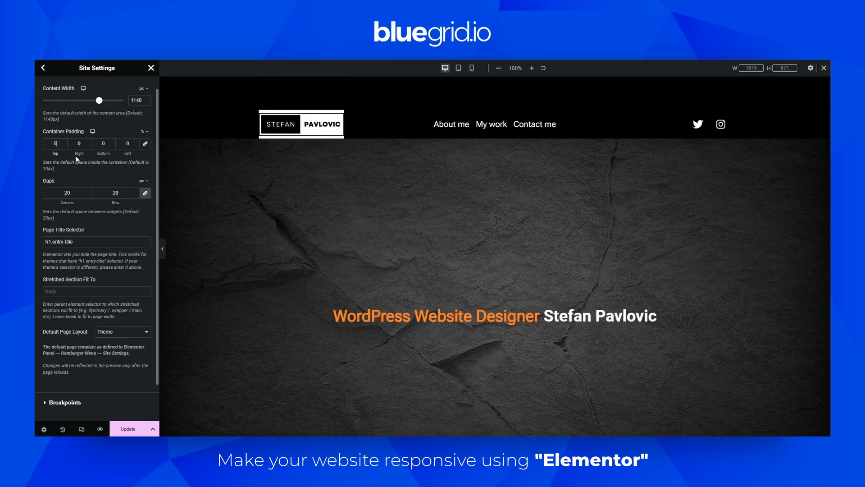
key("BackSpace")
key("Tab")
type("5")
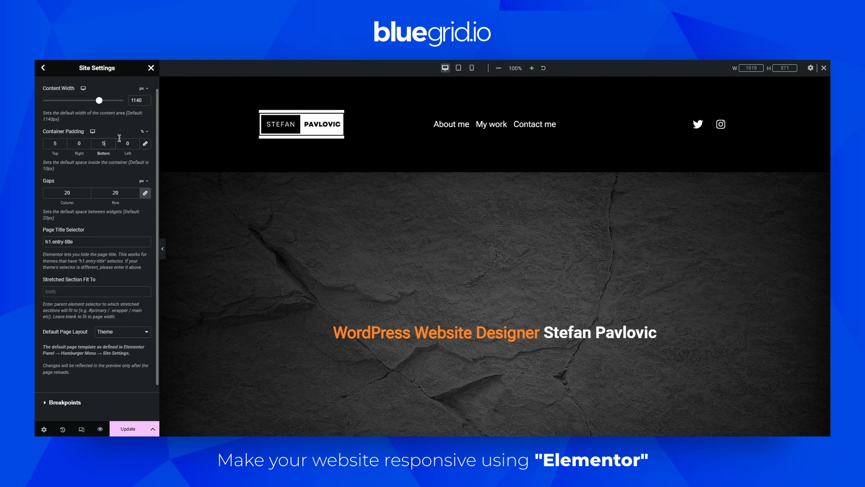
In the mobile layout, clear the site-wide container padding, switch its unit to px and link the four values.
left_click(143, 131)
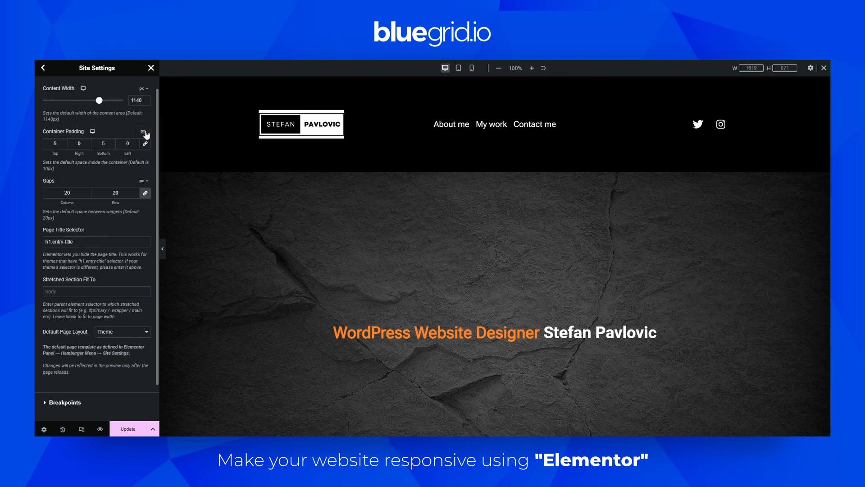
left_click(471, 68)
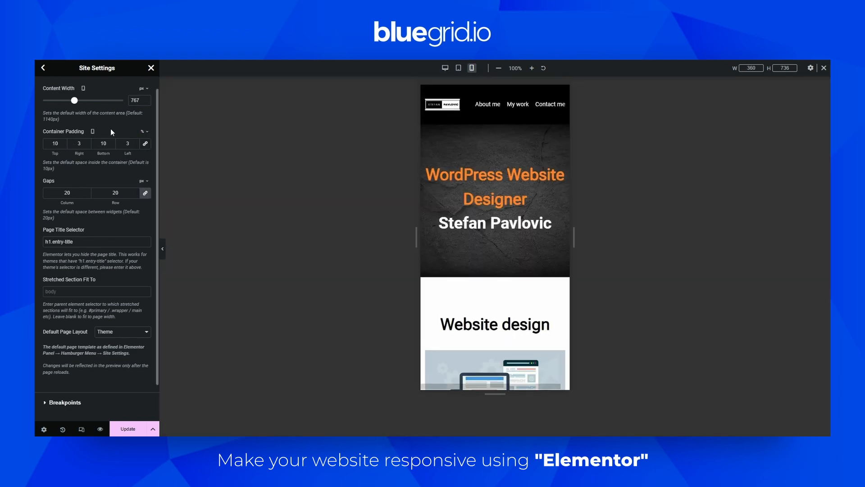
scroll(489, 301, "down", 5)
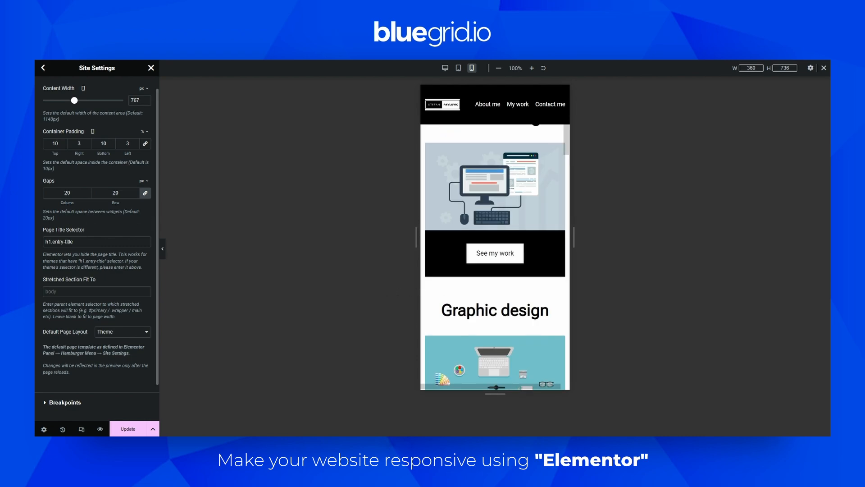
left_click(146, 134)
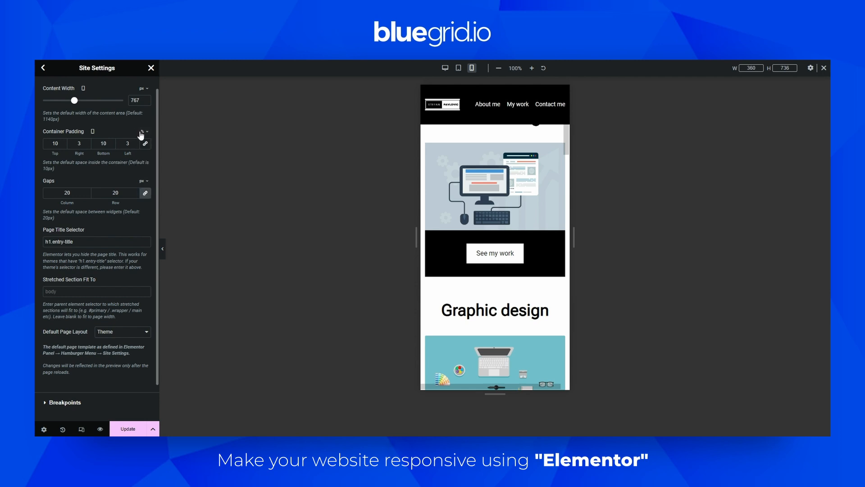
left_click(142, 192)
left_click(146, 144)
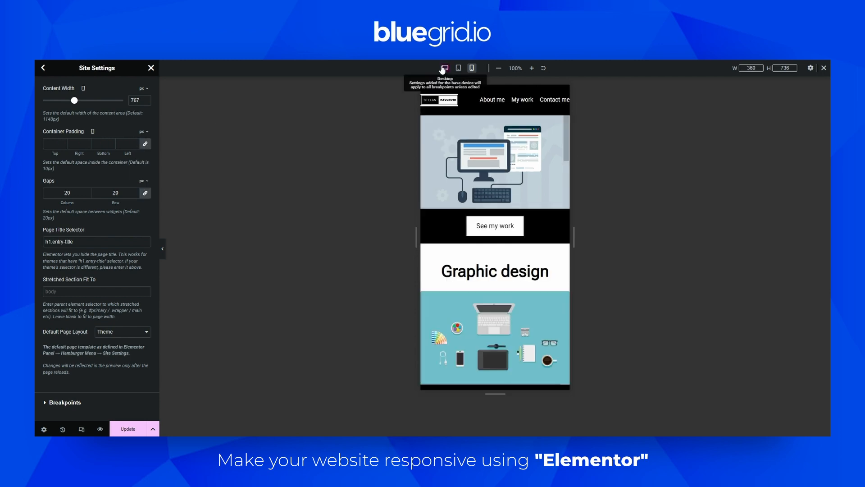
In the desktop layout, clear the site-wide container padding, switch its unit to px and link the four values.
left_click(445, 68)
left_click(145, 133)
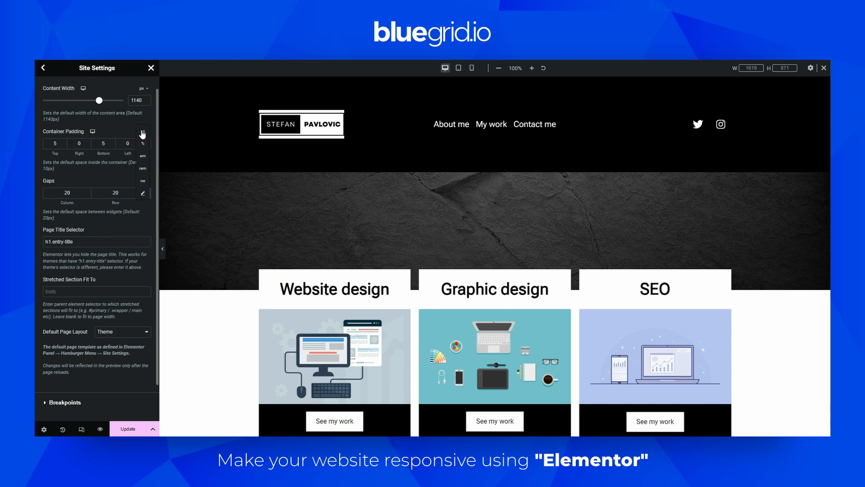
left_click(143, 131)
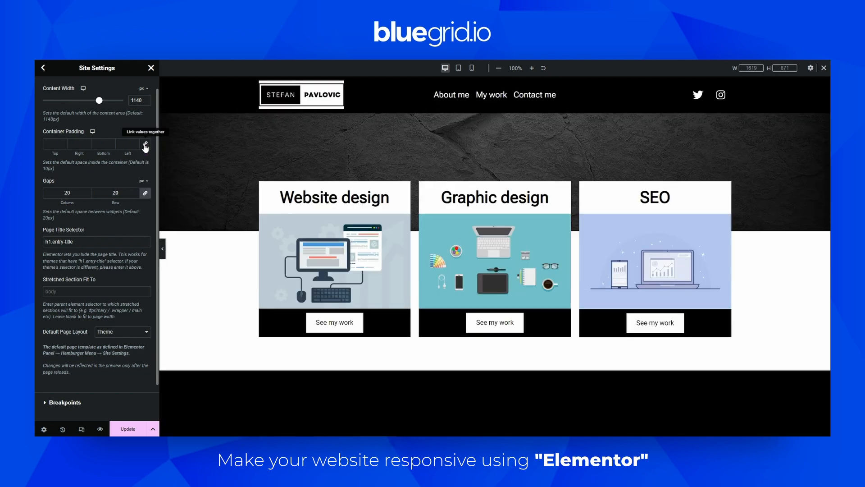
left_click(67, 193)
scroll(246, 226, "up", 4)
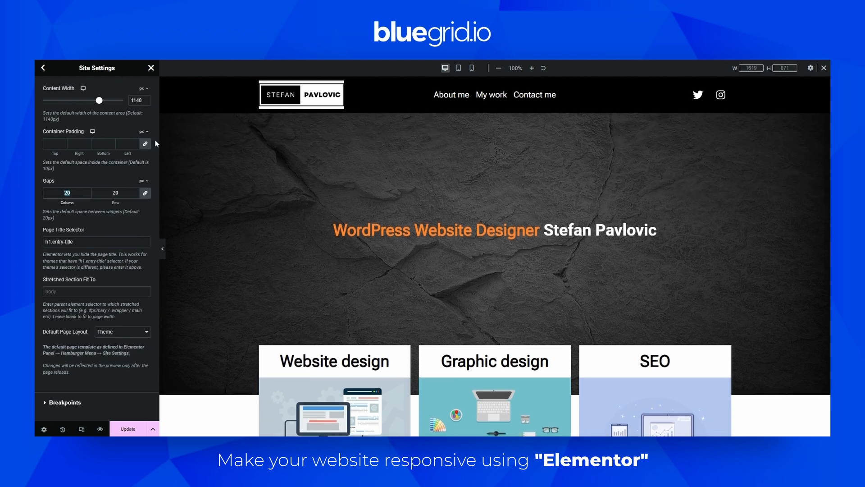
Save the site settings and close them to return to the page editor.
left_click(128, 428)
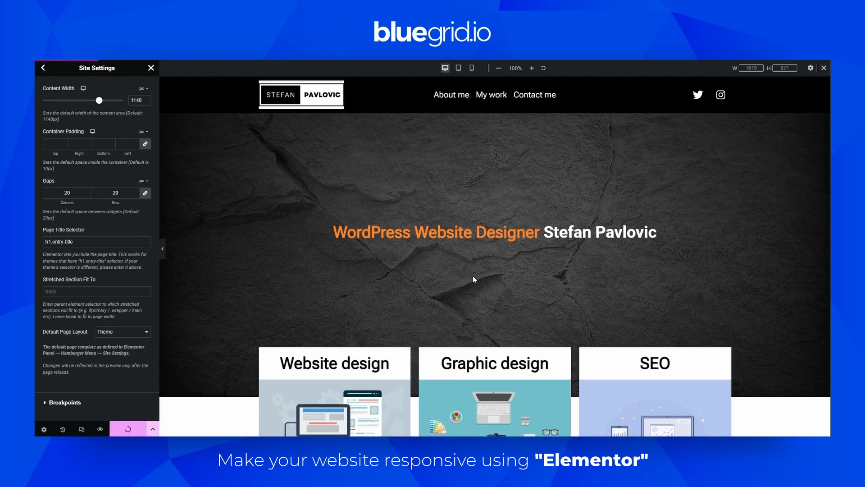
scroll(472, 276, "up", 1)
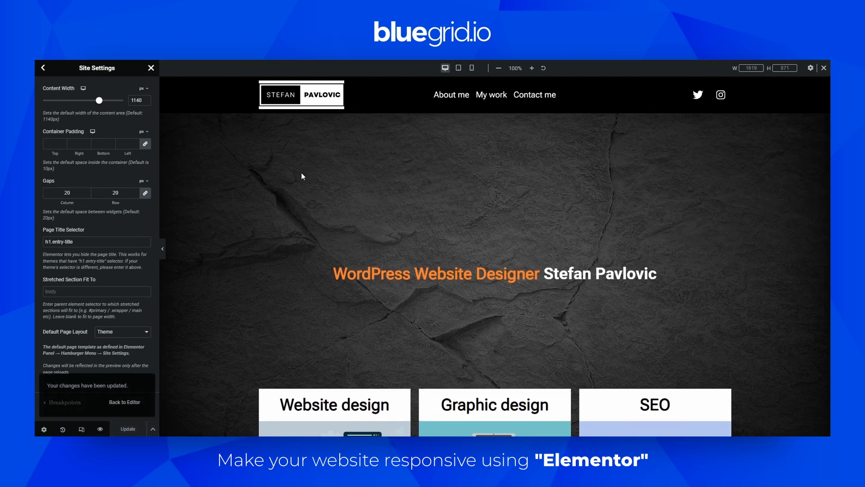
left_click(151, 68)
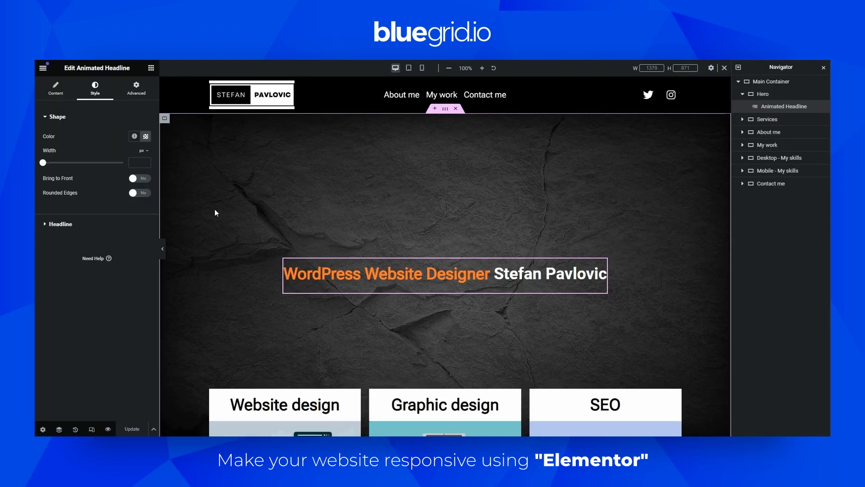
left_click(104, 225)
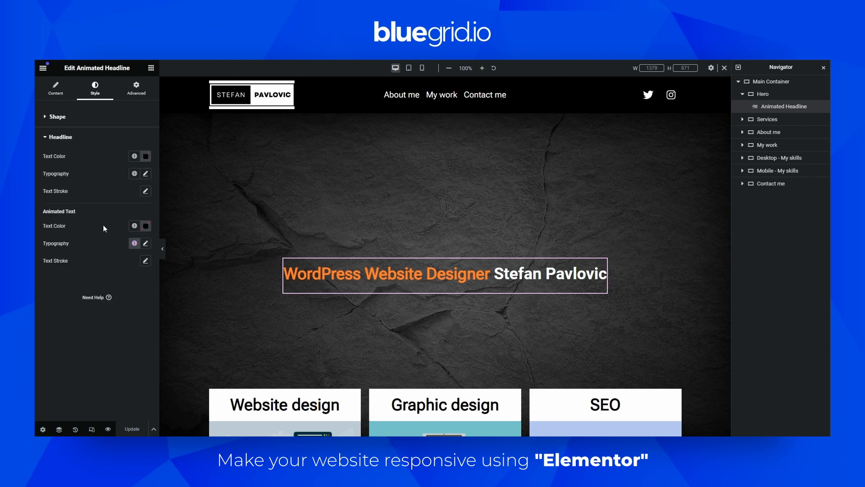
left_click(134, 174)
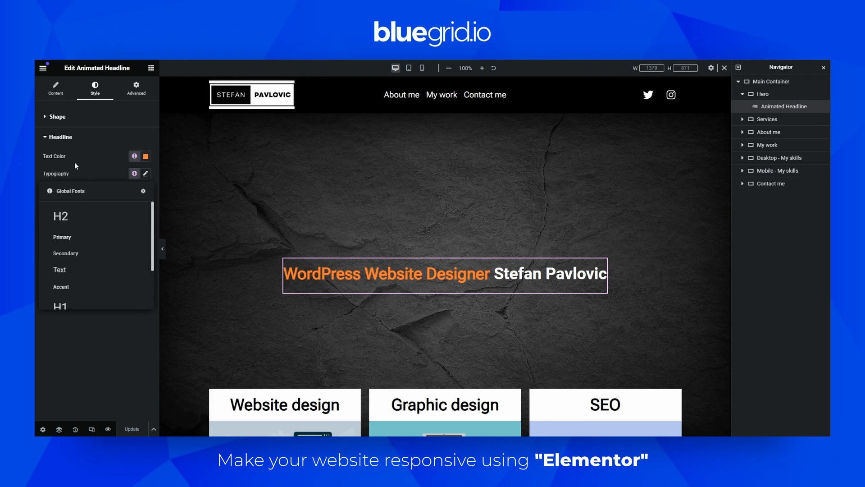
left_click(68, 176)
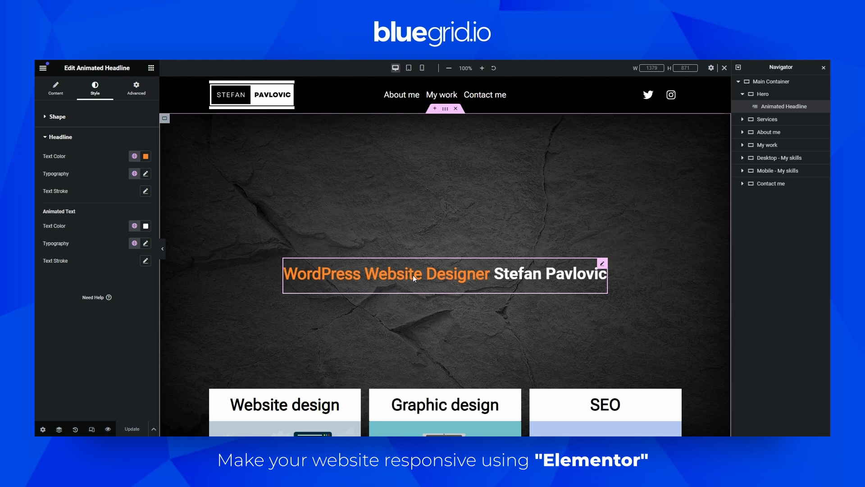
Duplicate the hero's animated headline and rename the original "Desktop - Animated Headline".
right_click(385, 275)
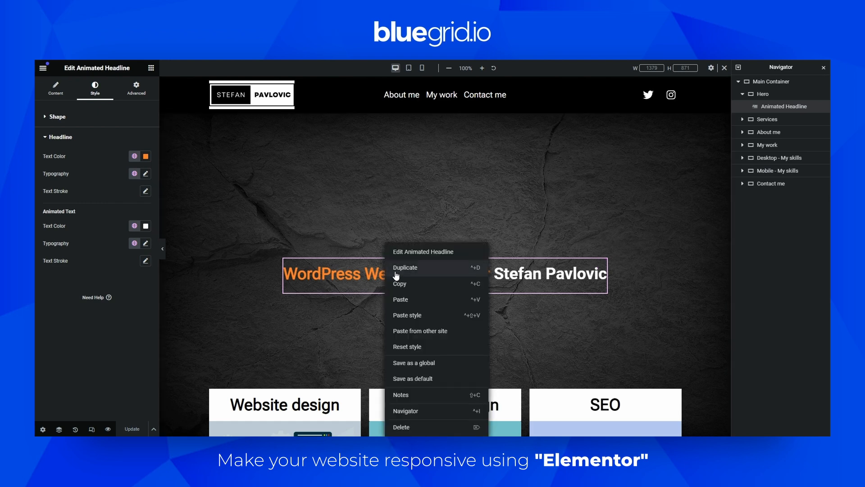
left_click(395, 269)
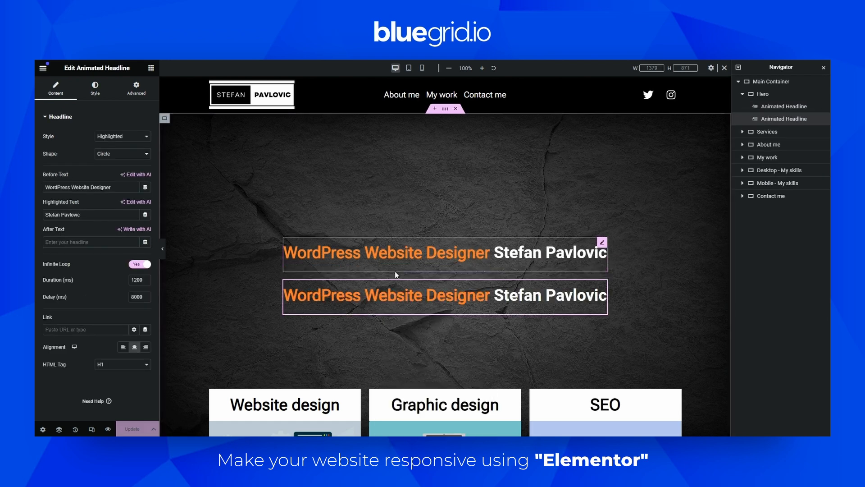
double_click(782, 108)
key("Home")
type("Desk")
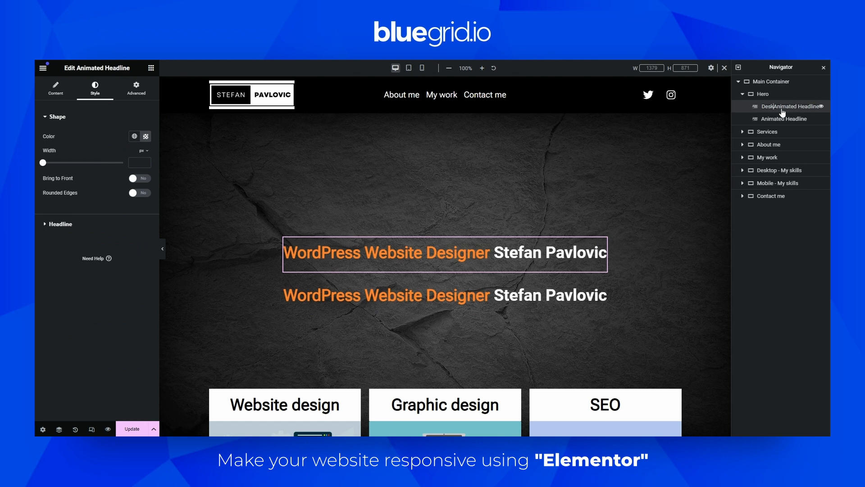
type("top - Animated")
key("BackSpace")
key("BackSpace")
key("BackSpace")
type("-")
Rename the duplicated hero headline "Mobile - Animated Headline".
left_click(763, 120)
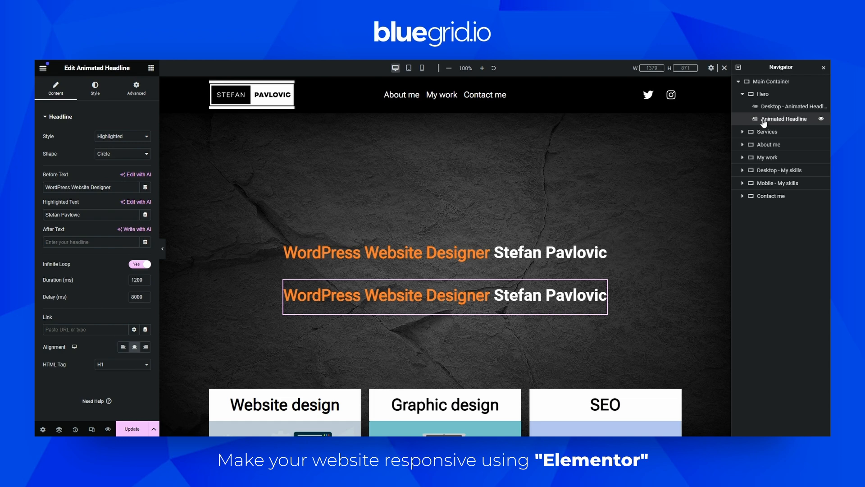
double_click(764, 120)
type("Mobile -")
Hide the desktop animated headline on tablet portrait and mobile portrait.
left_click(775, 107)
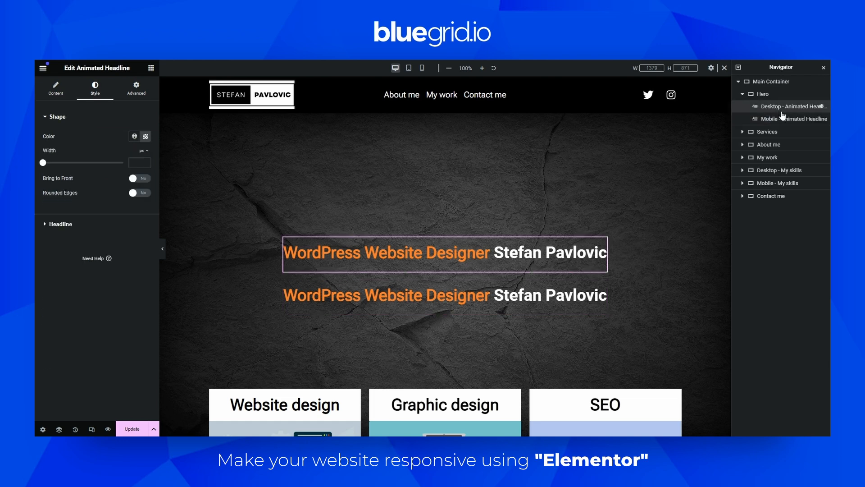
left_click(142, 88)
scroll(86, 315, "down", 5)
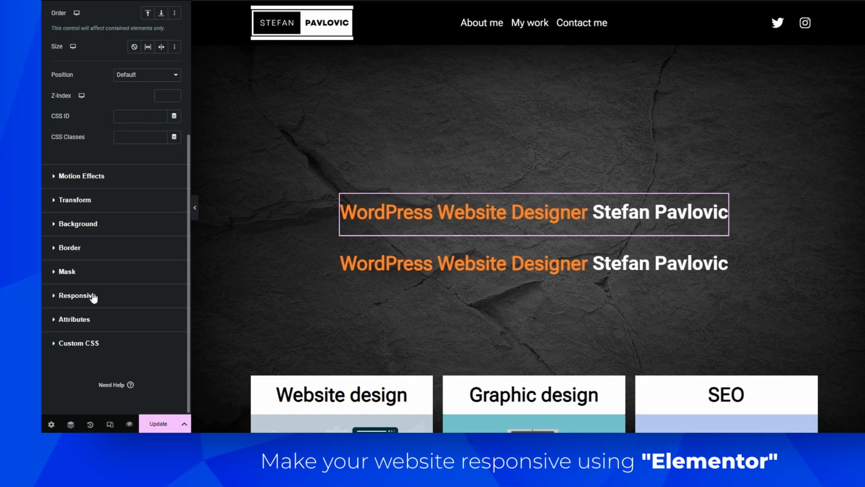
left_click(129, 292)
left_click(164, 273)
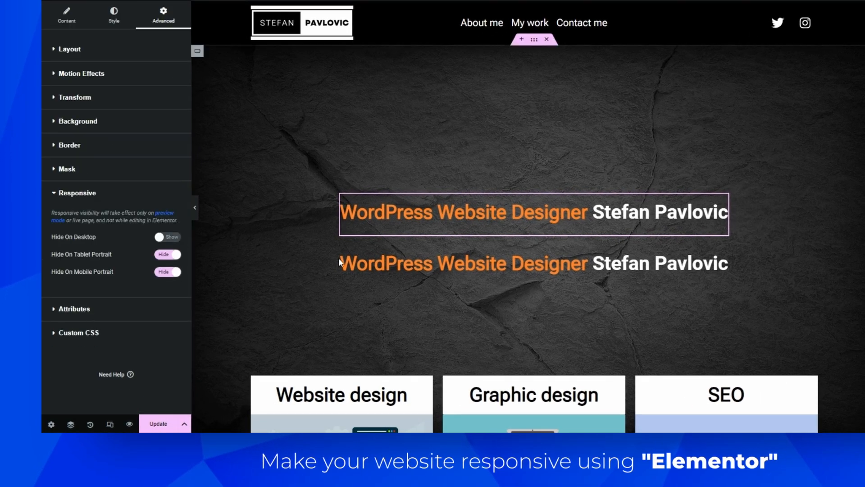
Hide the mobile animated headline on desktop.
left_click(504, 261)
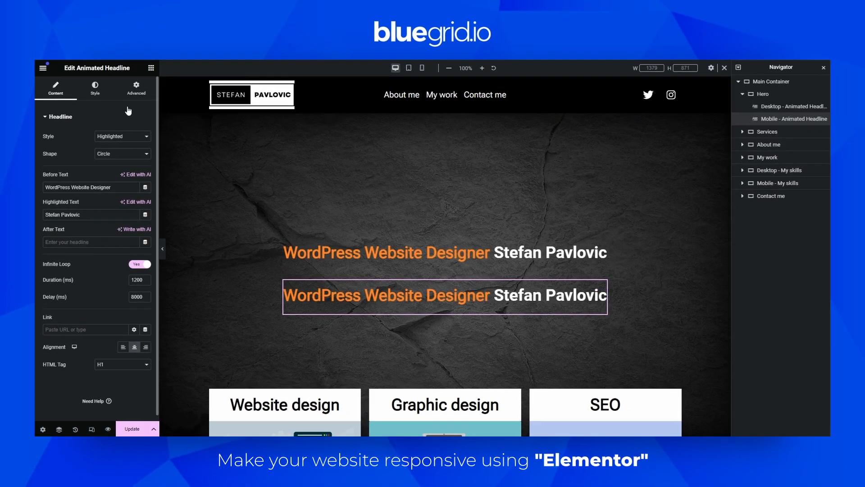
left_click(136, 87)
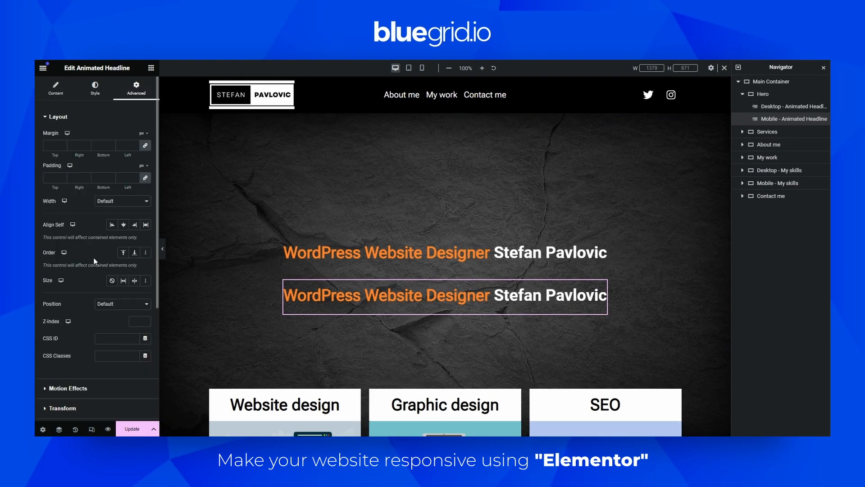
scroll(93, 258, "down", 5)
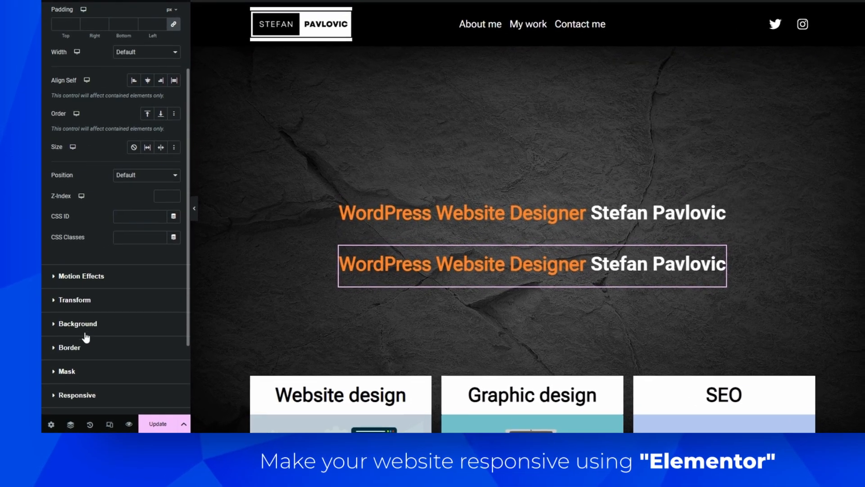
left_click(83, 395)
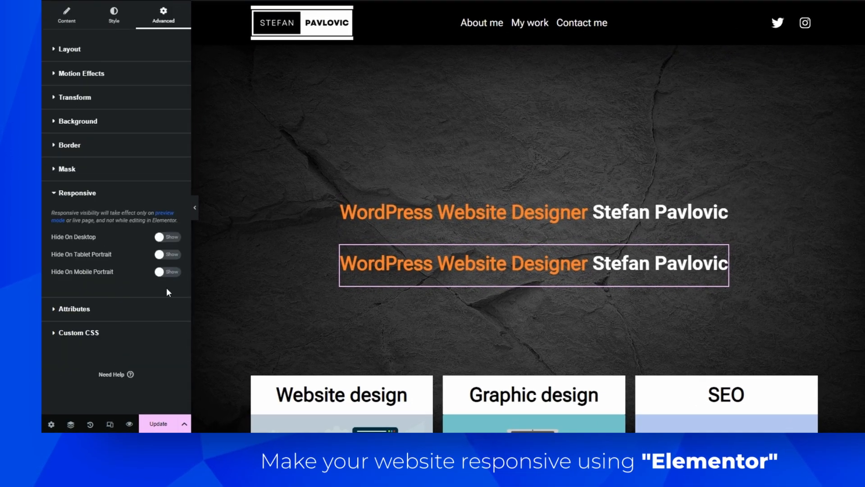
left_click(171, 240)
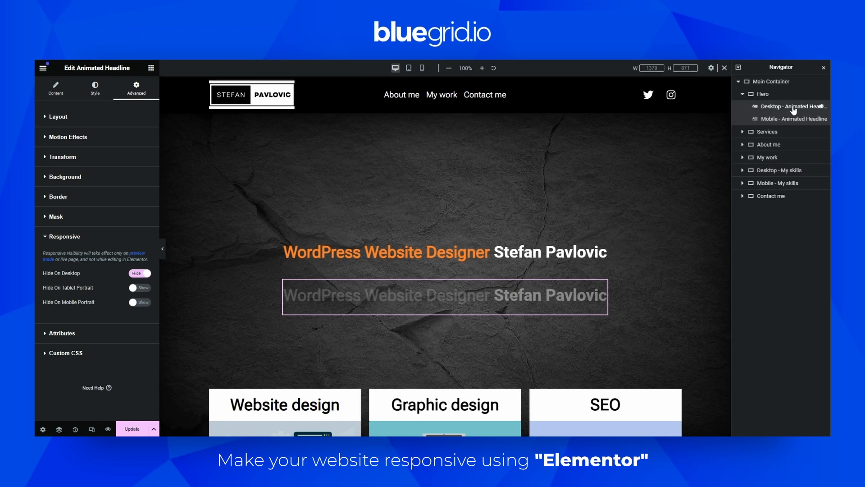
Apply the H1 global font to the desktop animated headline's typography.
left_click(864, 37)
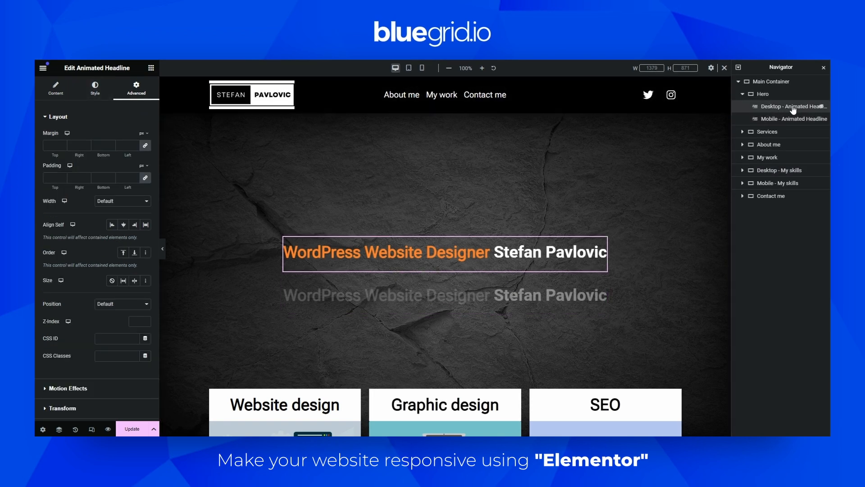
left_click(89, 92)
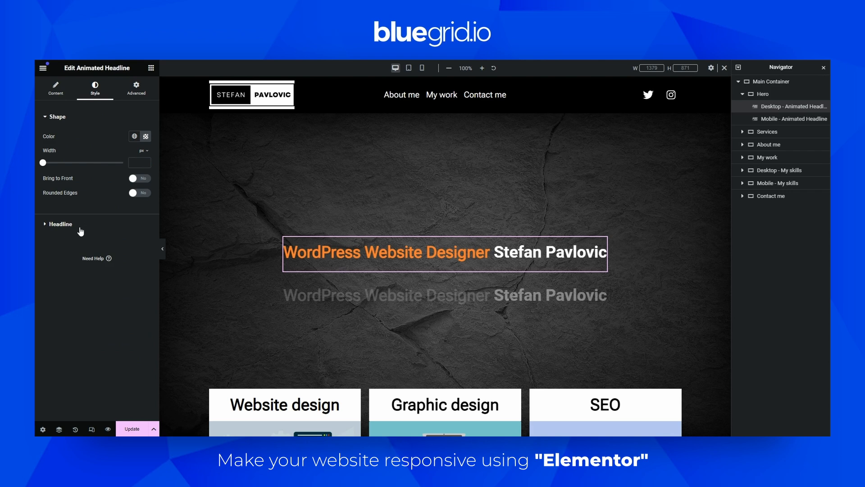
left_click(61, 224)
left_click(135, 174)
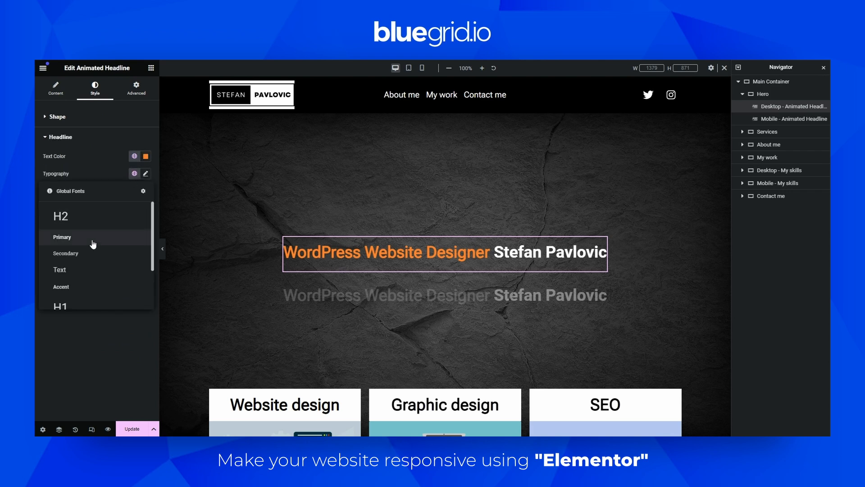
scroll(86, 246, "down", 2)
left_click(86, 247)
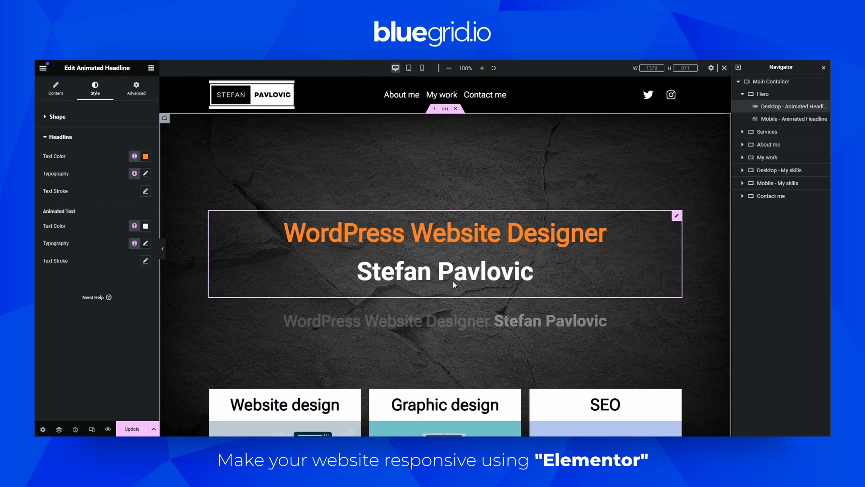
Examine the full-width desktop page from the services section down to the contact form and footer.
scroll(453, 281, "down", 1)
scroll(304, 217, "down", 8)
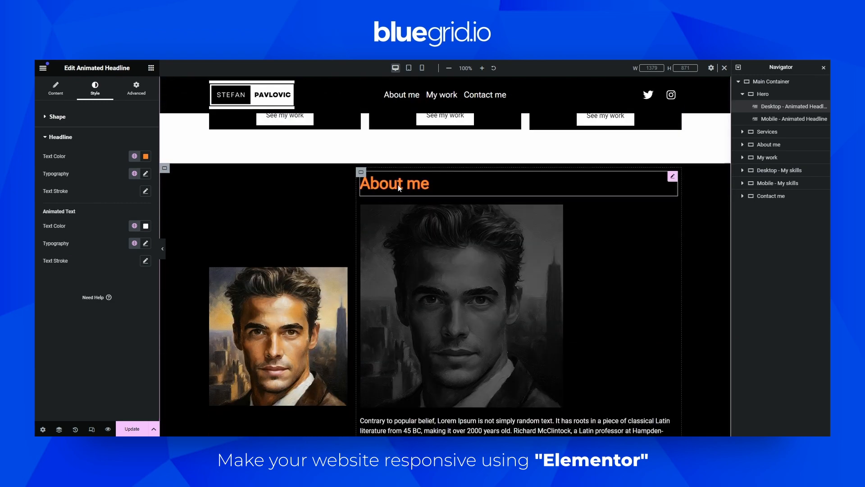
left_click(162, 248)
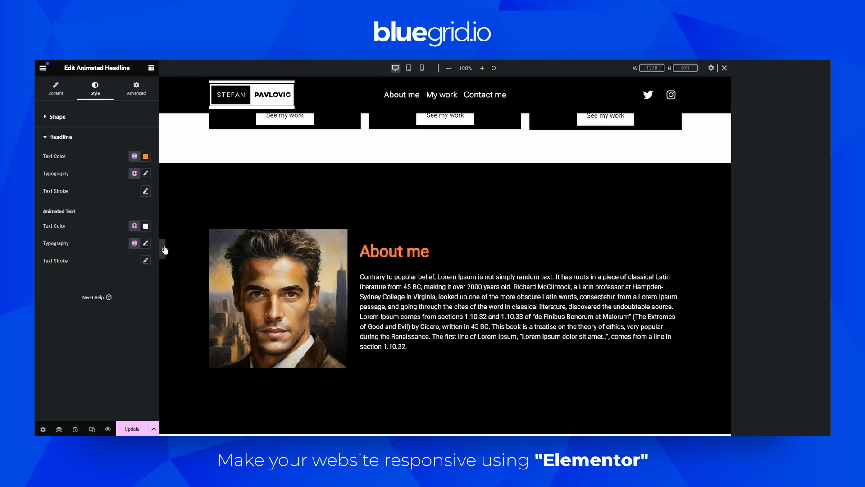
scroll(469, 238, "down", 9)
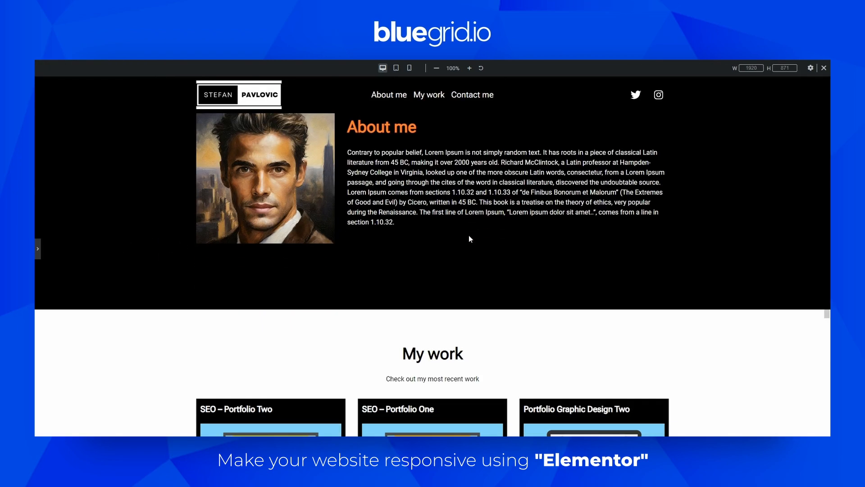
scroll(439, 237, "down", 3)
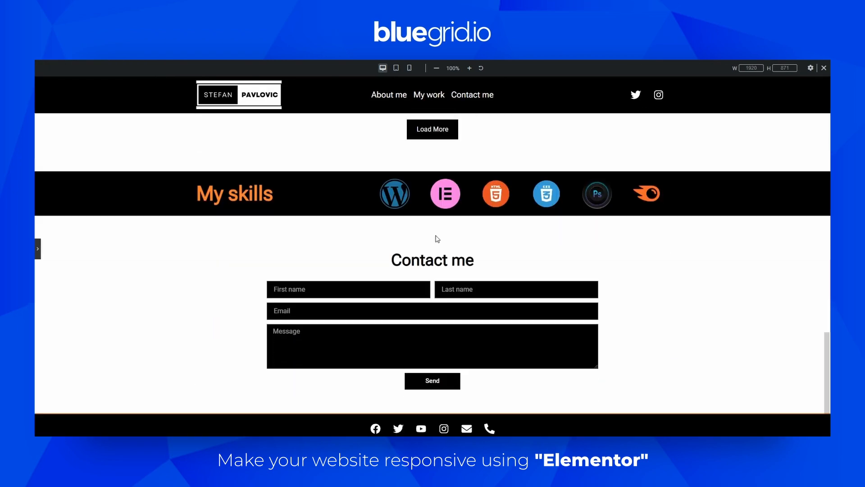
scroll(538, 236, "up", 12)
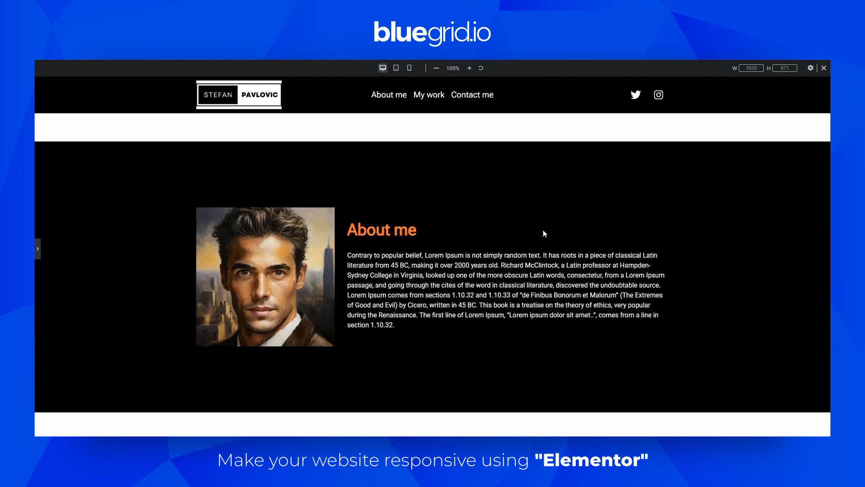
Reopen the editing panel and duplicate the heading in the About me section.
scroll(540, 228, "up", 5)
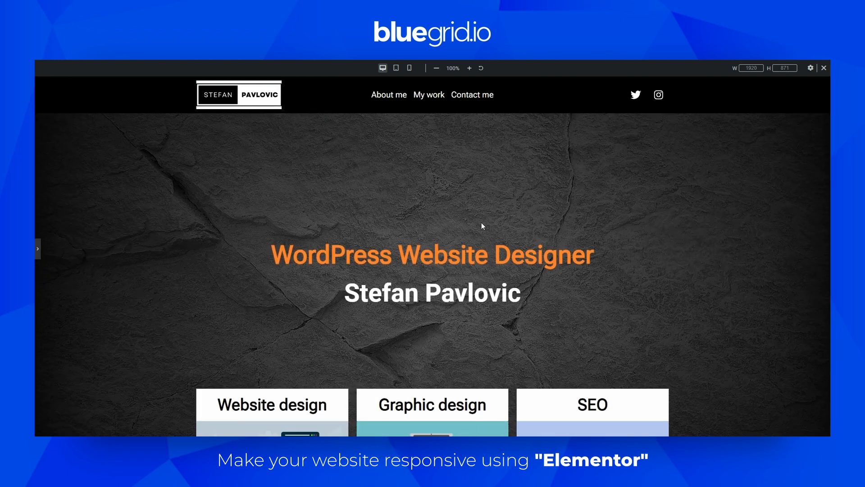
left_click(38, 251)
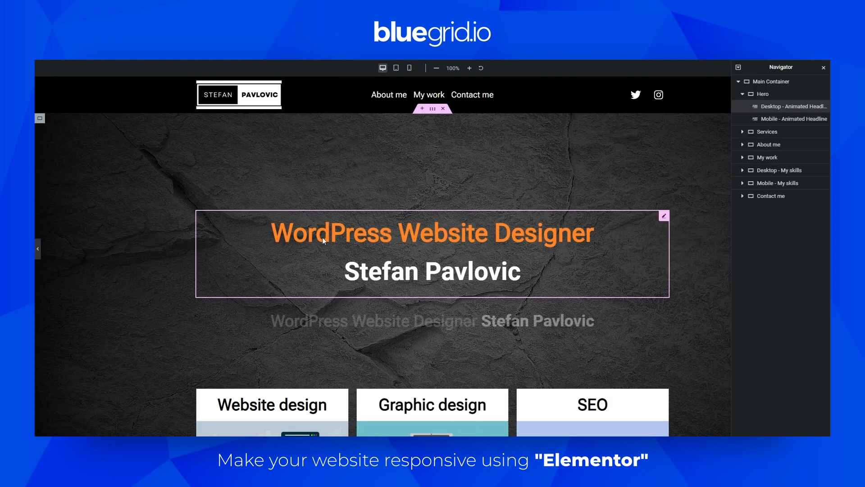
scroll(433, 231, "down", 5)
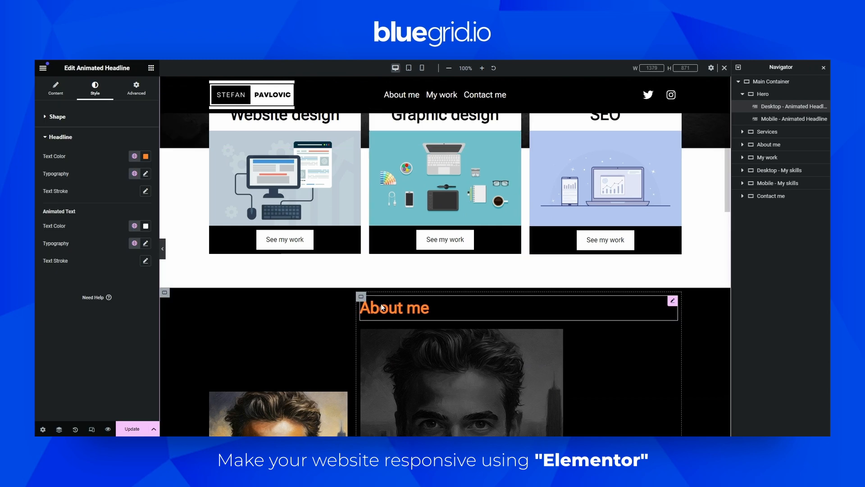
left_click(380, 307)
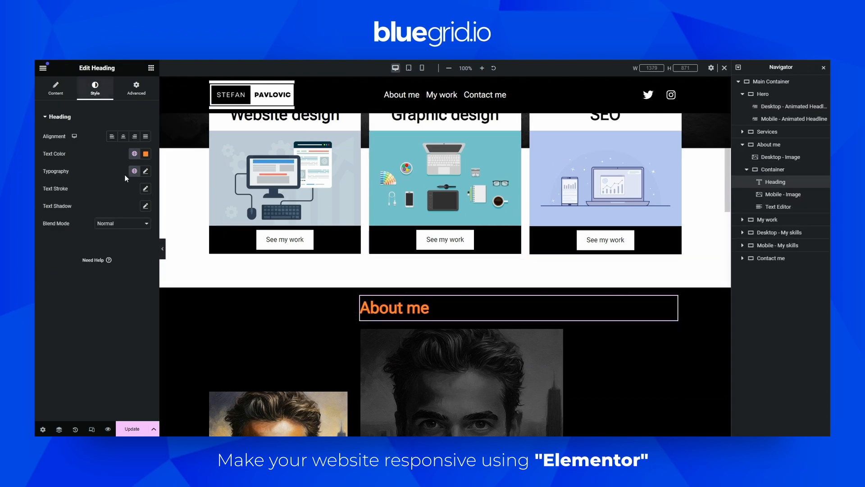
right_click(393, 306)
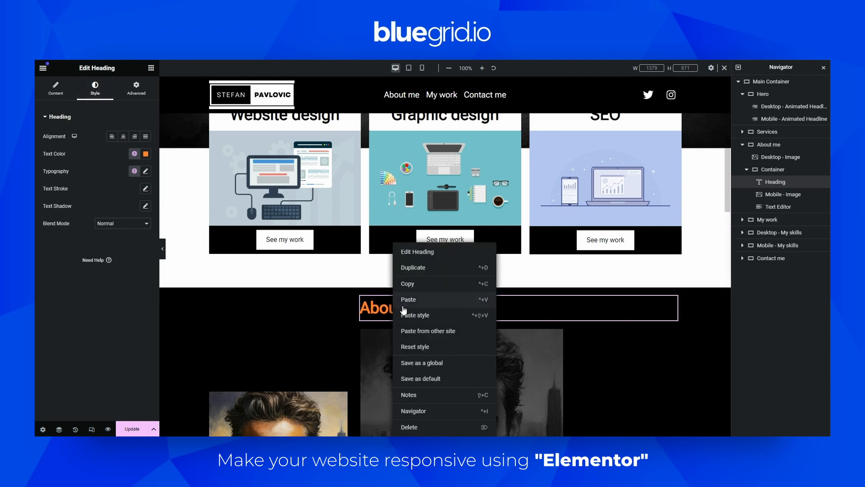
left_click(401, 267)
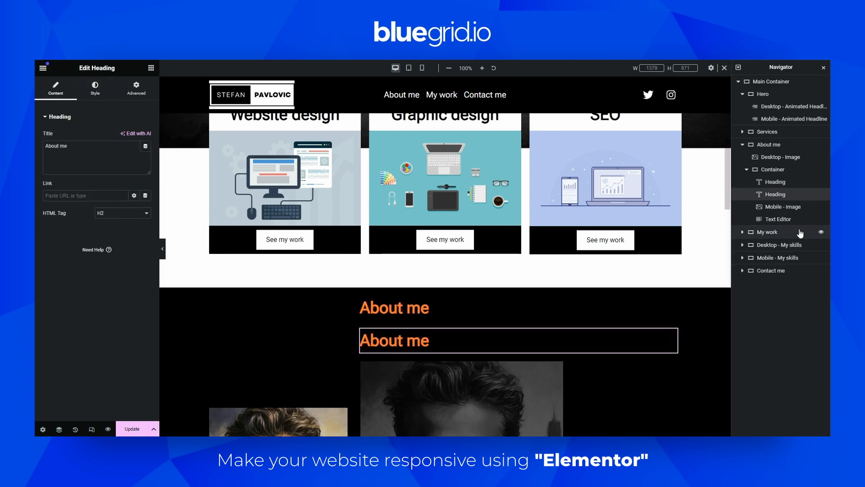
Rename the original About me heading as Desktop - Heading and its duplicate as Mobile - Heading.
left_click(761, 183)
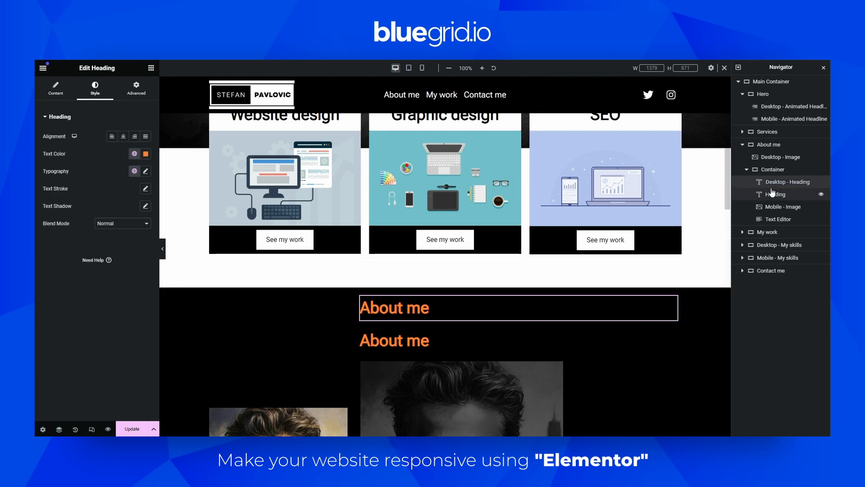
left_click(770, 198)
left_click(768, 197)
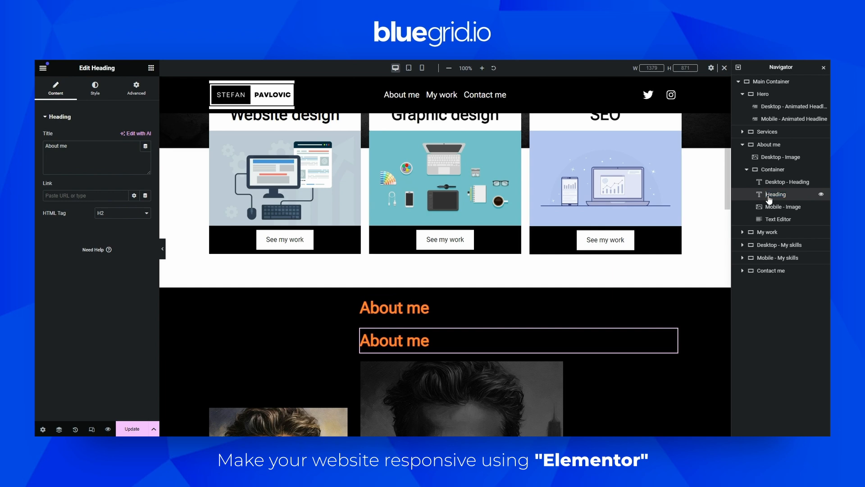
type("Mobile -")
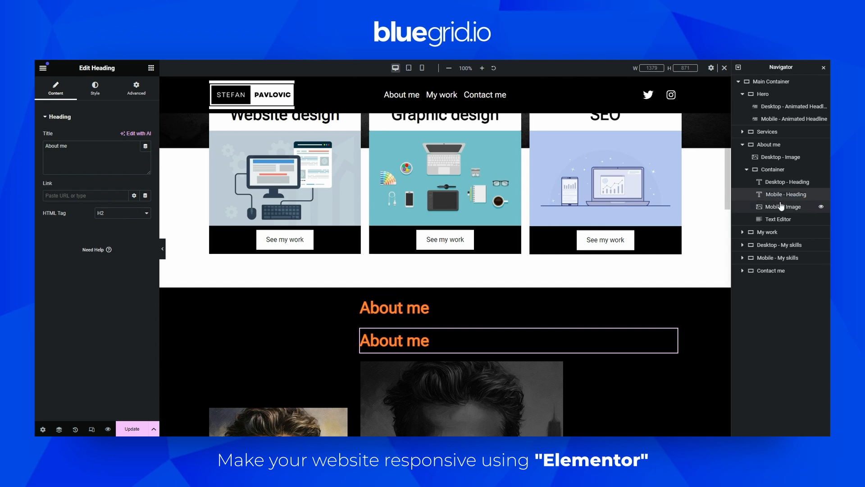
Apply a larger global font to the typography of the desktop About me heading.
left_click(787, 182)
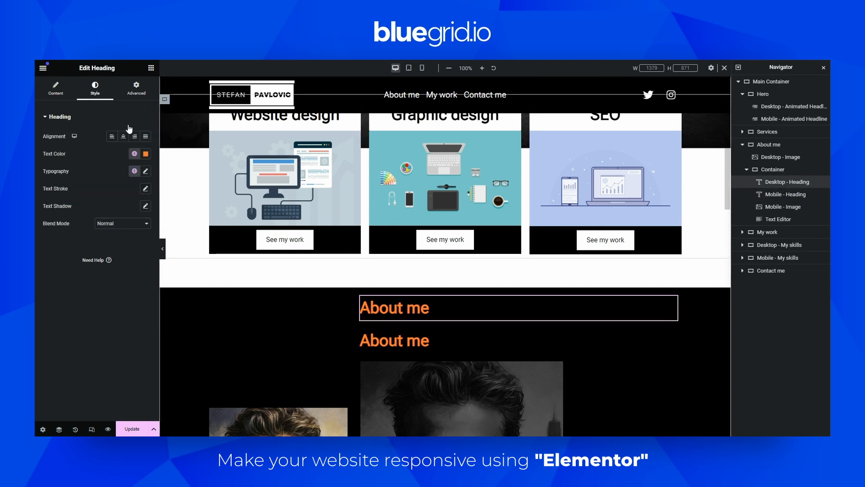
left_click(135, 171)
scroll(74, 252, "down", 2)
left_click(61, 246)
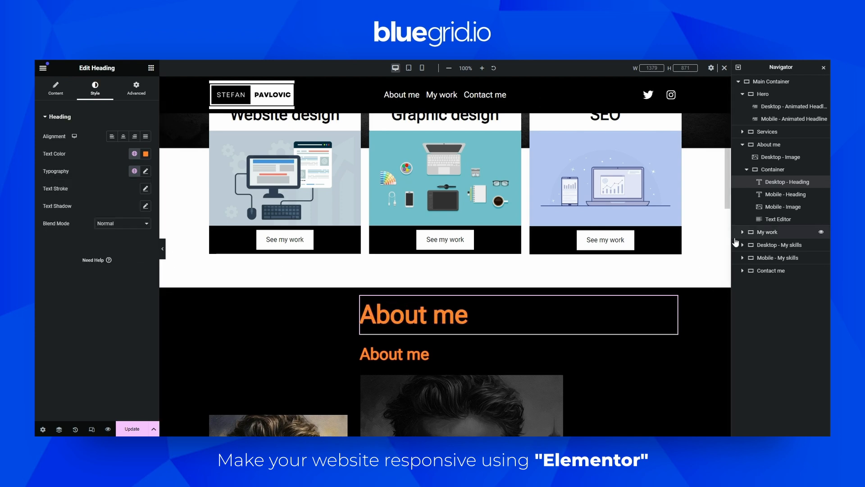
Hide the mobile About me heading on desktop.
left_click(783, 200)
left_click(136, 87)
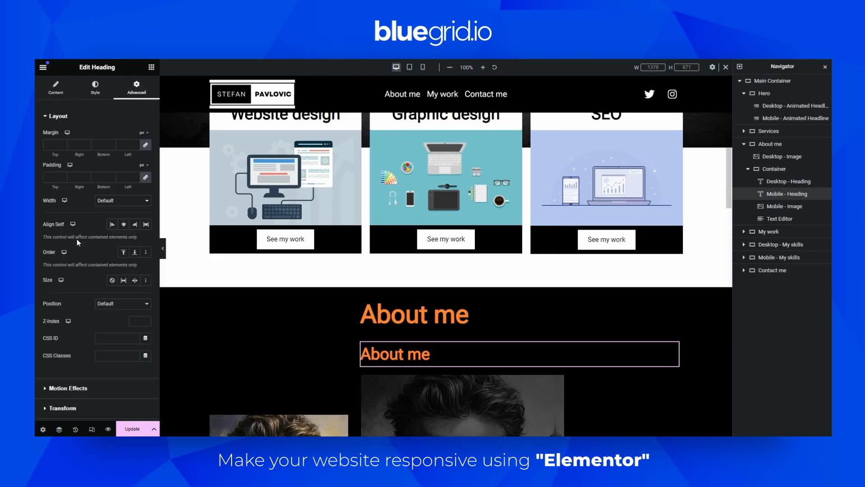
scroll(75, 337, "down", 3)
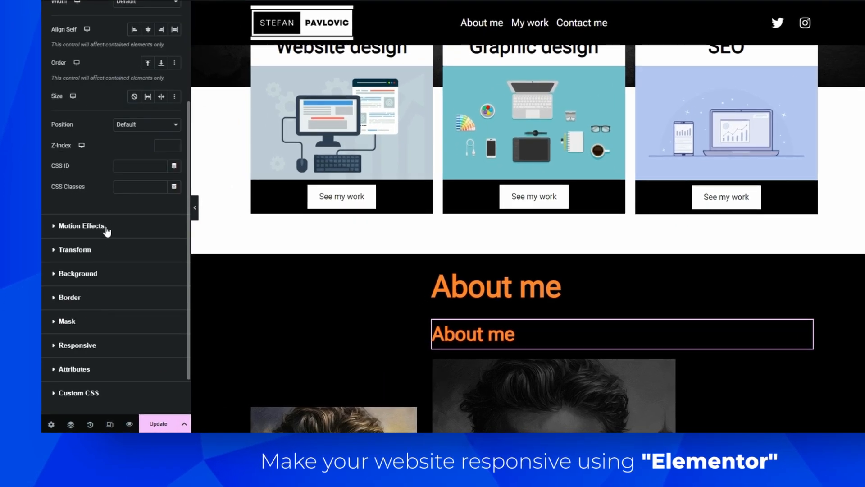
left_click(77, 345)
left_click(172, 237)
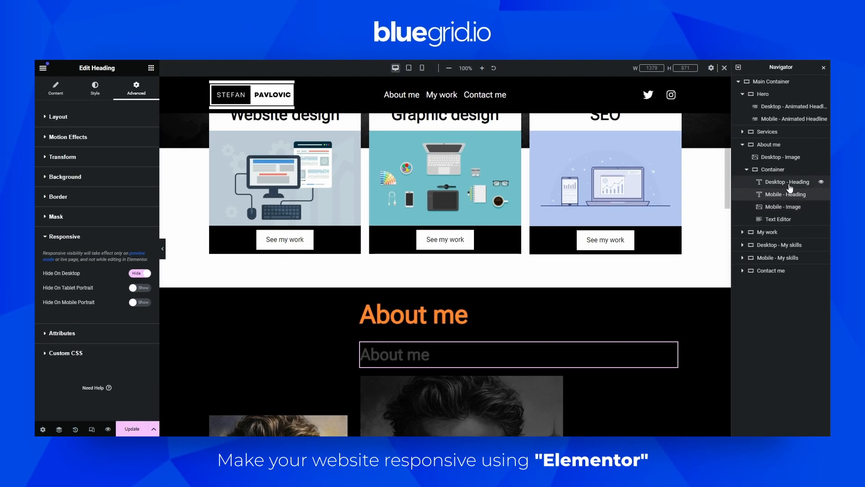
Hide the desktop About me heading on tablet portrait and mobile portrait.
left_click(790, 185)
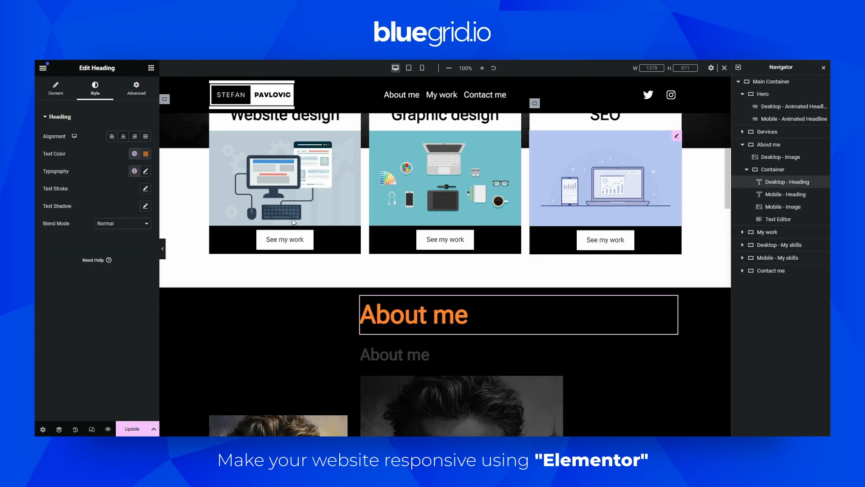
left_click(148, 94)
scroll(83, 347, "down", 4)
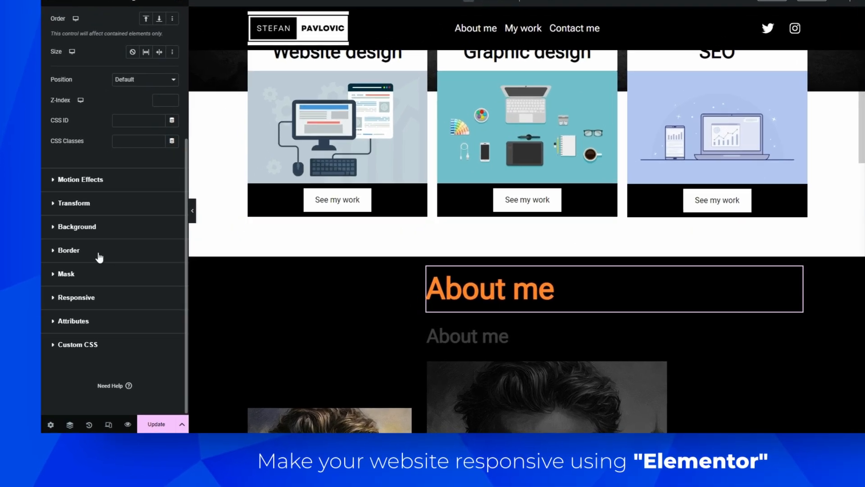
left_click(77, 296)
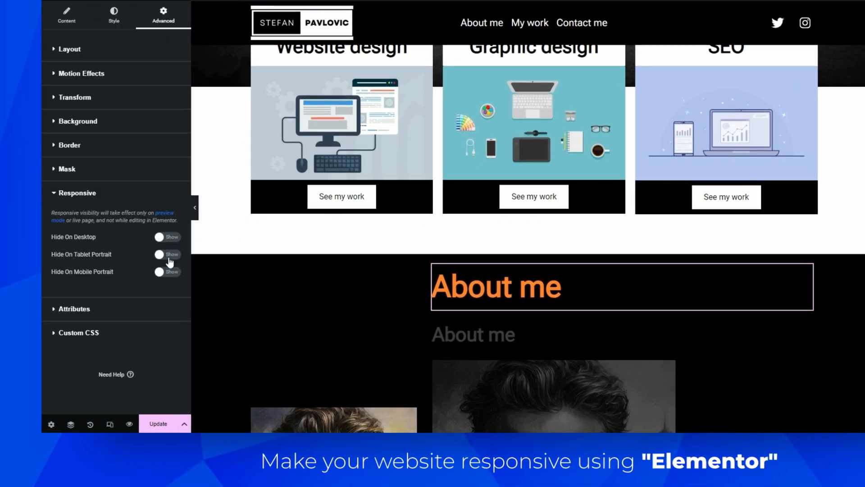
left_click(175, 256)
Duplicate the My work heading and rename the two headings Desktop - Heading and Mobile - Heading.
scroll(589, 254, "down", 10)
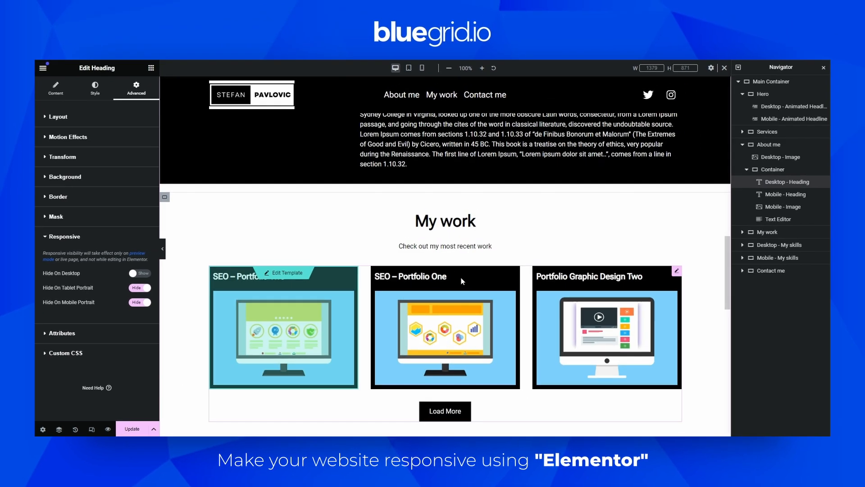
right_click(440, 228)
left_click(453, 250)
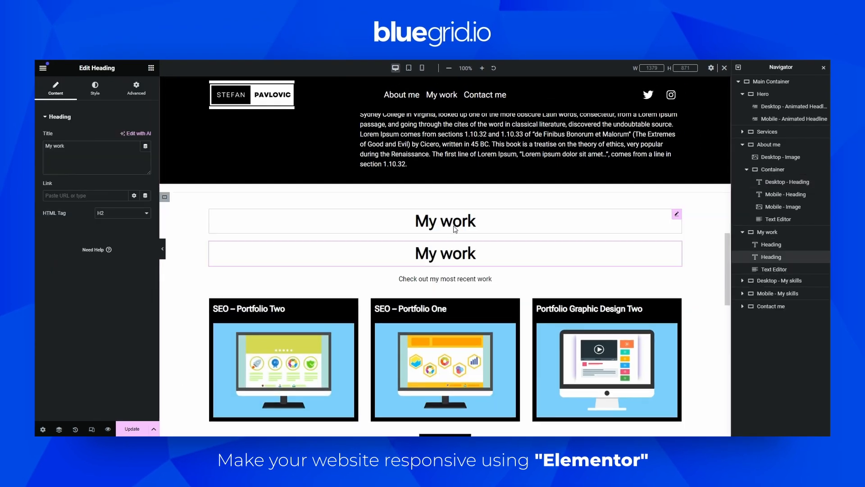
left_click(453, 225)
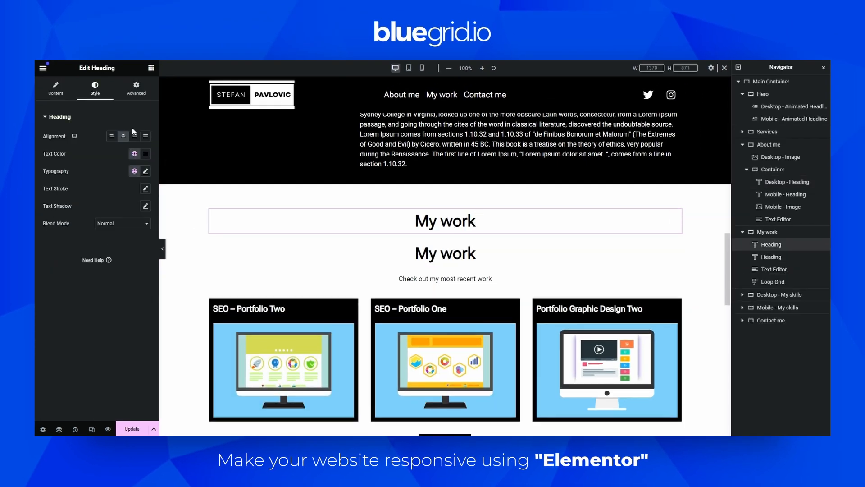
left_click(766, 256)
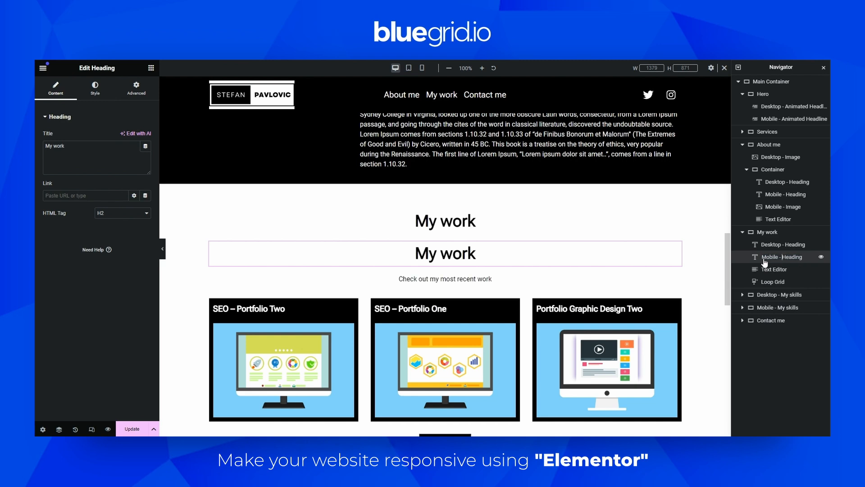
Hide the mobile My work heading on desktop.
left_click(137, 88)
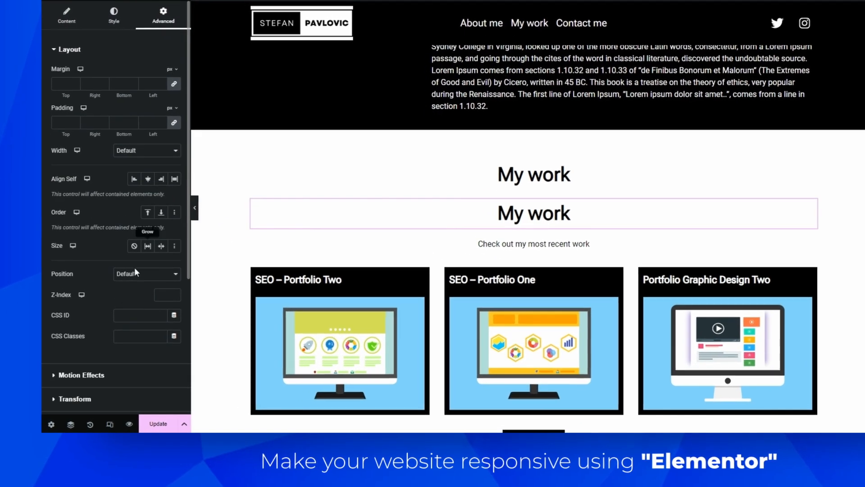
scroll(91, 294, "down", 5)
left_click(81, 294)
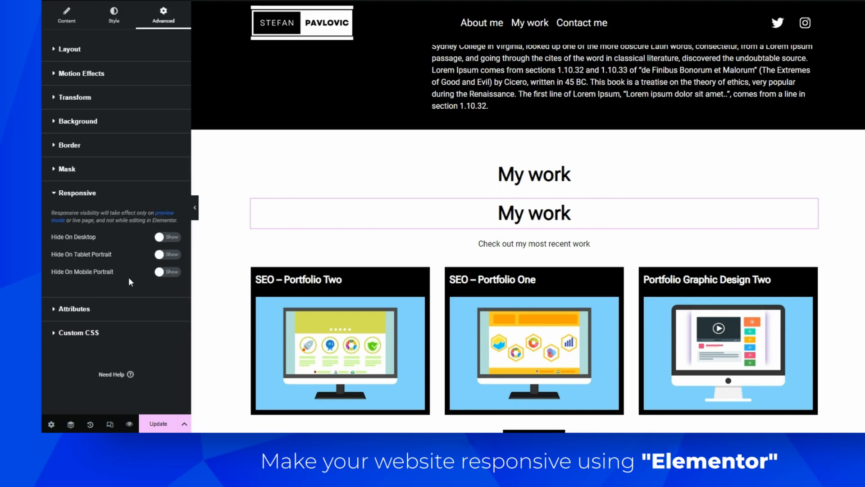
left_click(167, 237)
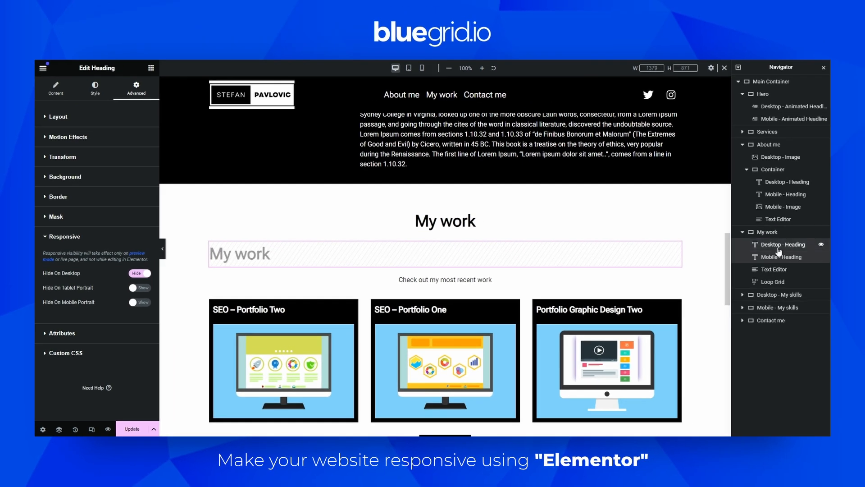
Hide the desktop My work heading on tablet portrait and mobile portrait.
left_click(778, 248)
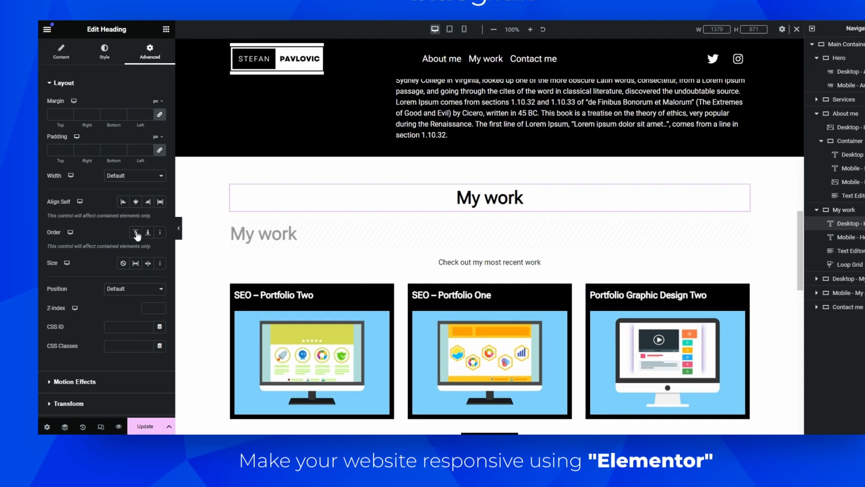
scroll(127, 257, "down", 4)
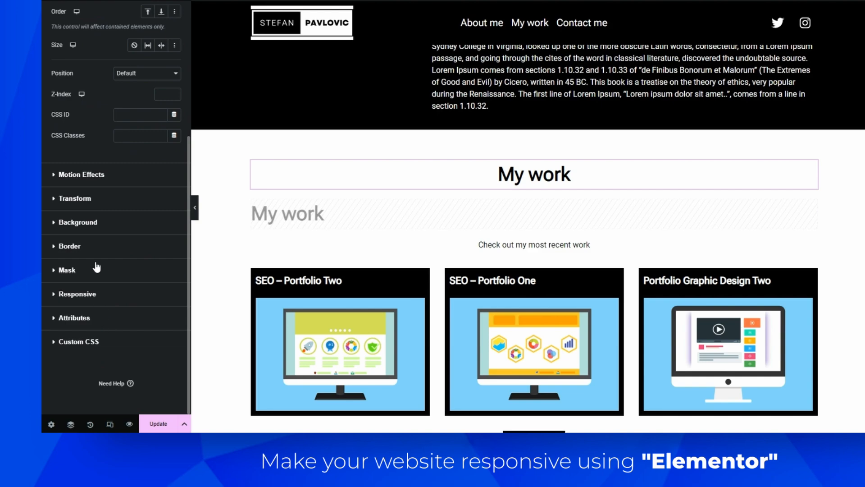
left_click(95, 295)
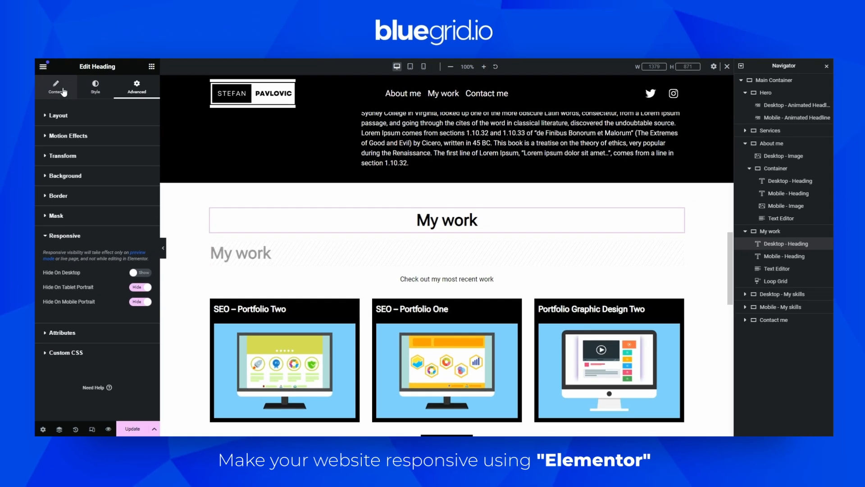
Apply a larger global font to the typography of the desktop My work heading.
left_click(72, 24)
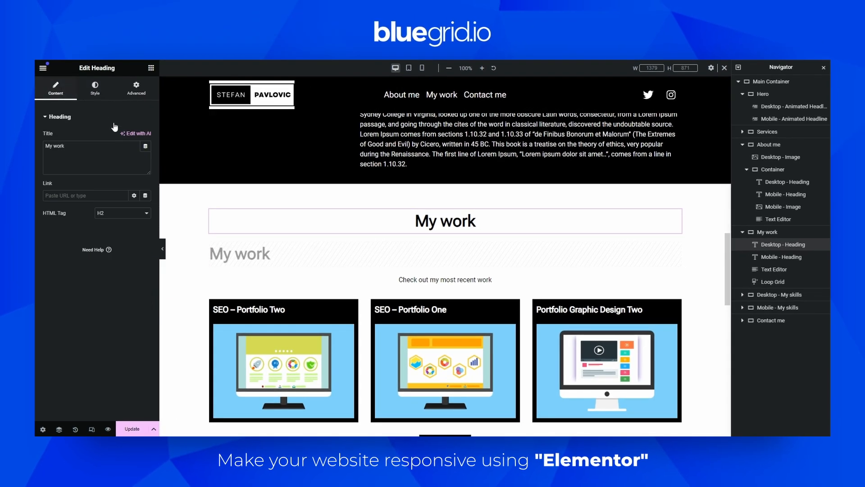
left_click(103, 88)
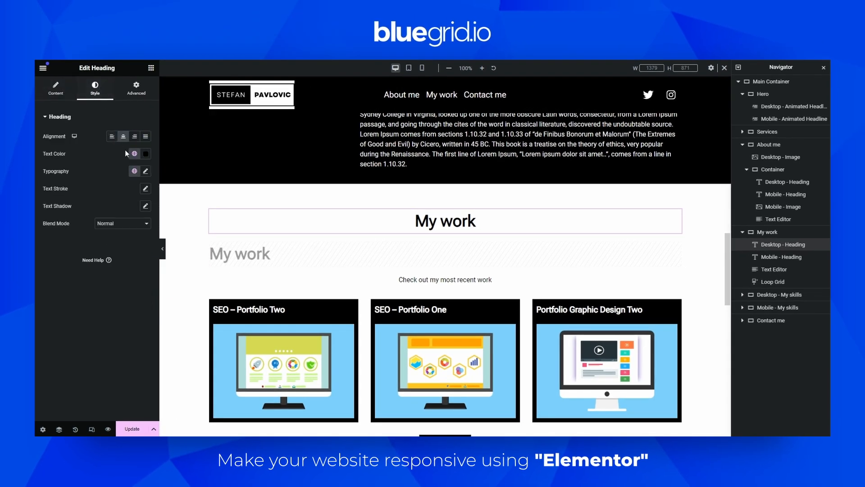
left_click(134, 171)
scroll(63, 243, "down", 3)
left_click(61, 245)
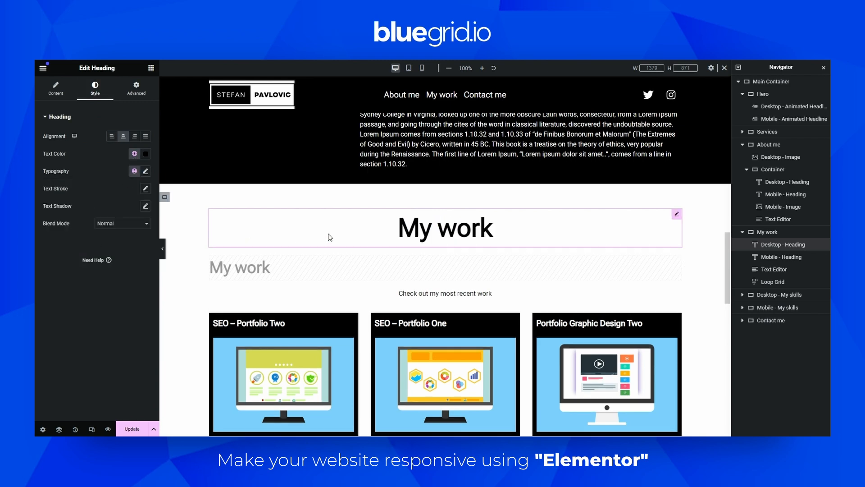
Duplicate the Contact me heading and rename the two headings Desktop - Heading and Mobile - Heading.
scroll(330, 237, "down", 10)
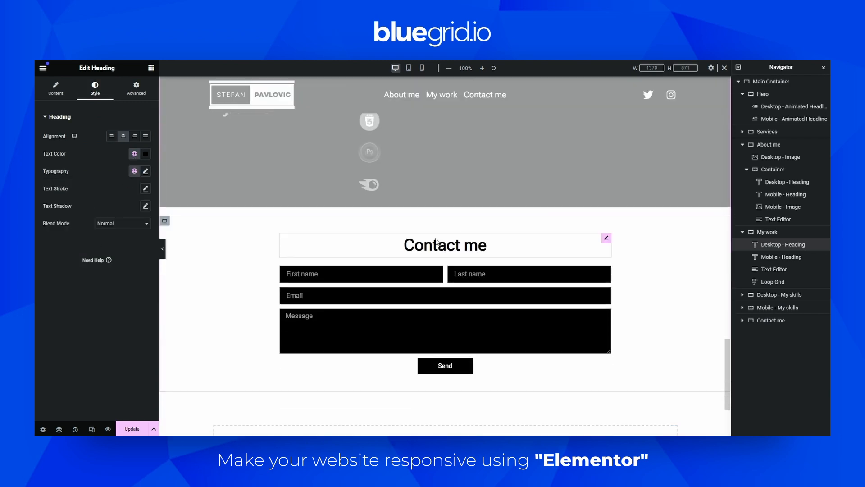
right_click(430, 246)
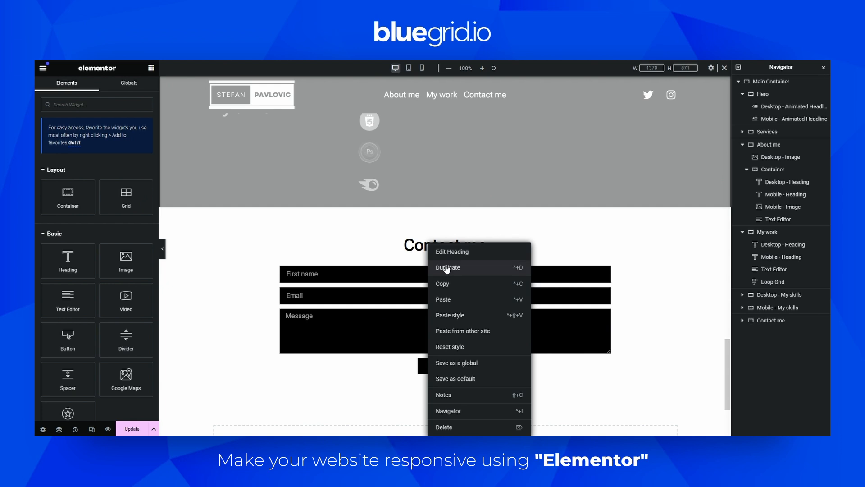
left_click(447, 269)
left_click(459, 247)
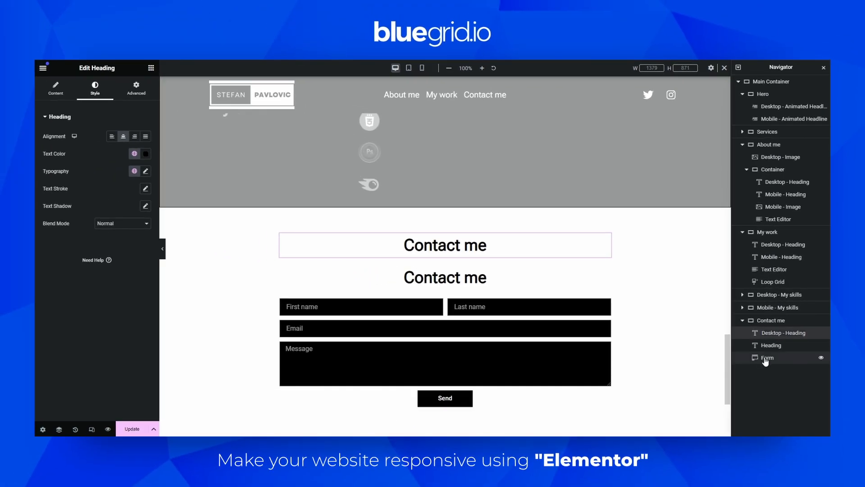
double_click(769, 345)
type("Mobile -")
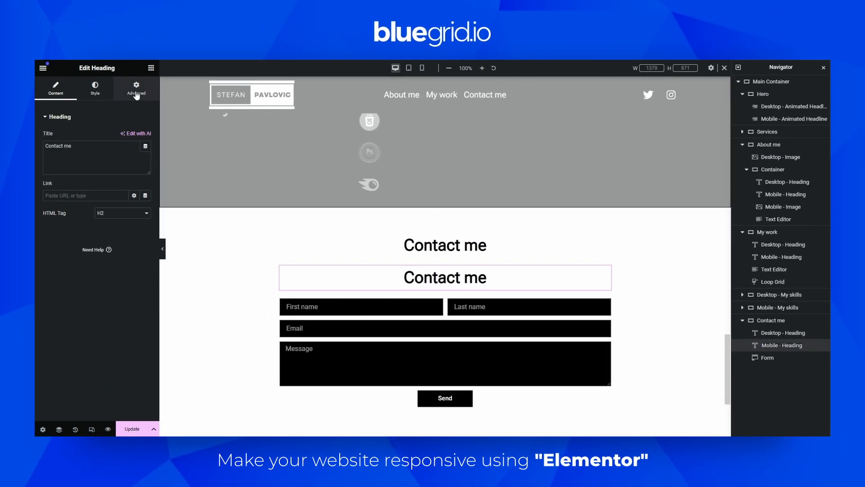
Hide the mobile Contact me heading on desktop.
left_click(3, 26)
scroll(108, 321, "down", 4)
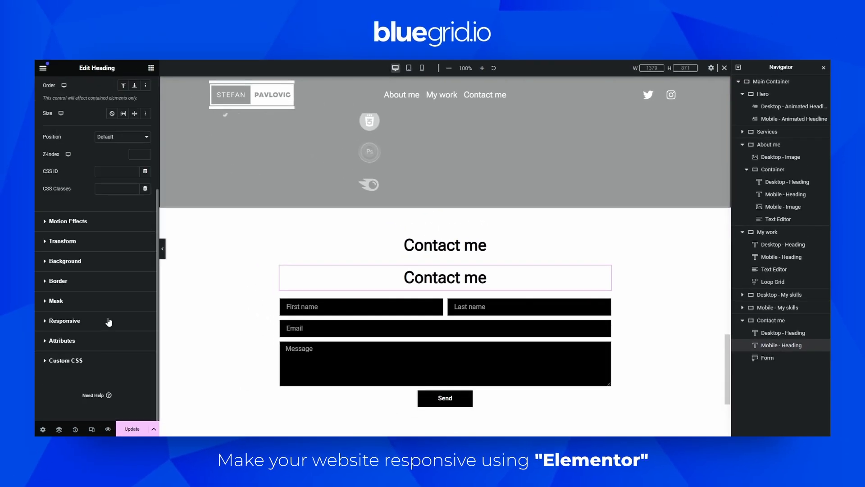
left_click(62, 321)
left_click(140, 273)
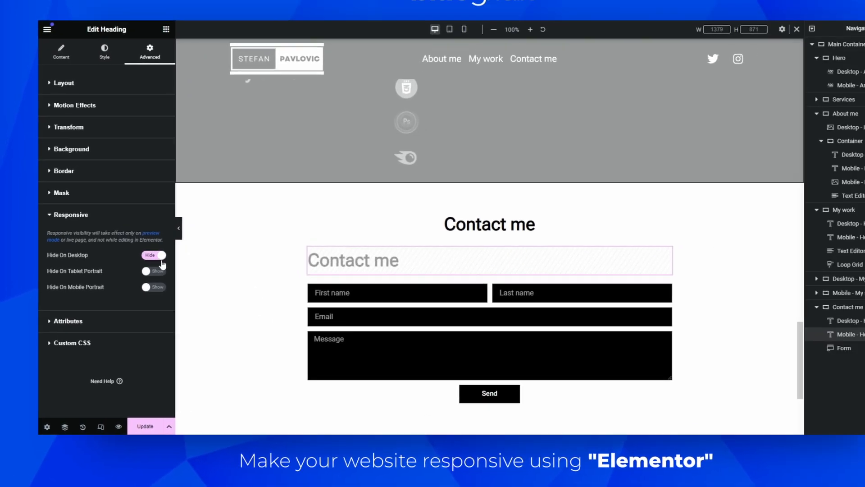
Hide the desktop Contact me heading on tablet portrait and mobile portrait.
left_click(788, 332)
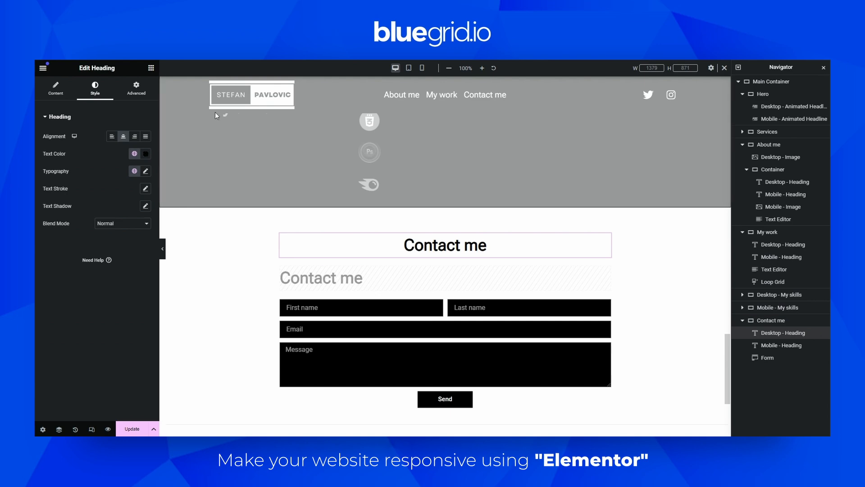
left_click(136, 89)
scroll(88, 298, "down", 5)
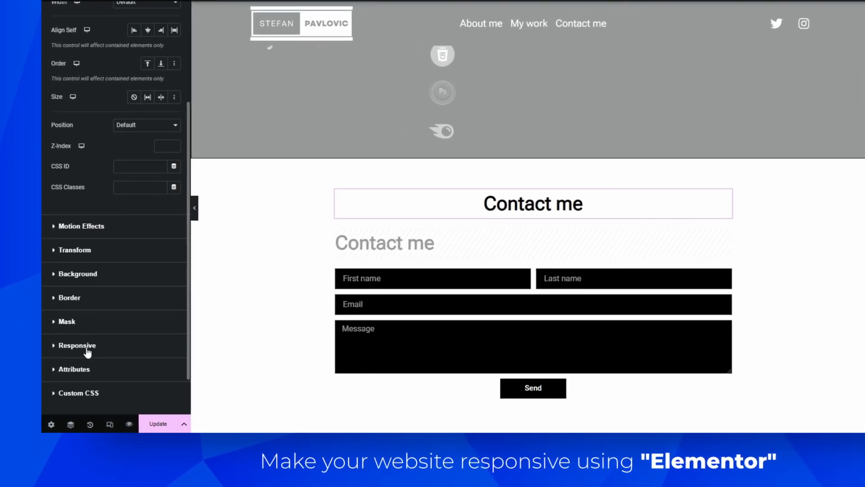
left_click(74, 369)
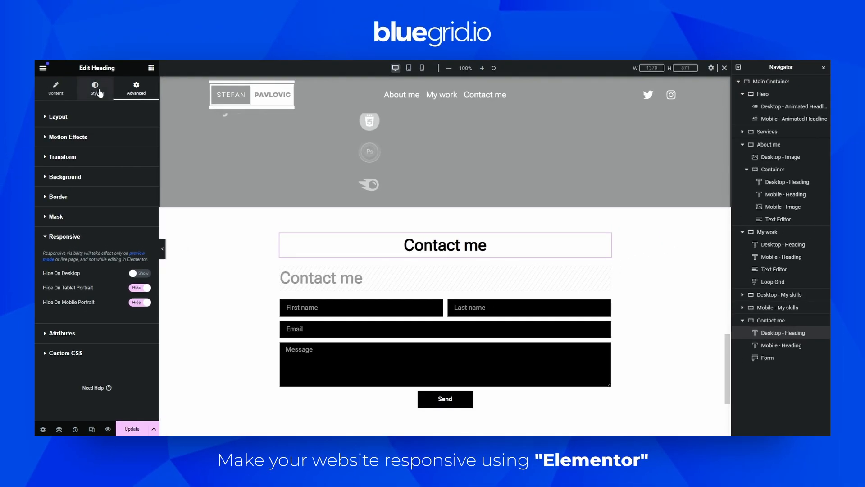
Apply a larger global font to the typography of the desktop Contact me heading.
left_click(121, 25)
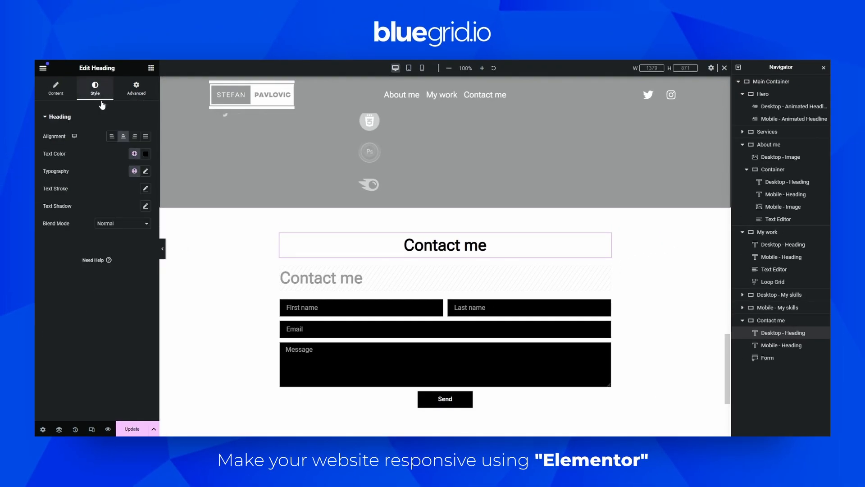
left_click(135, 171)
scroll(100, 272, "down", 2)
left_click(97, 248)
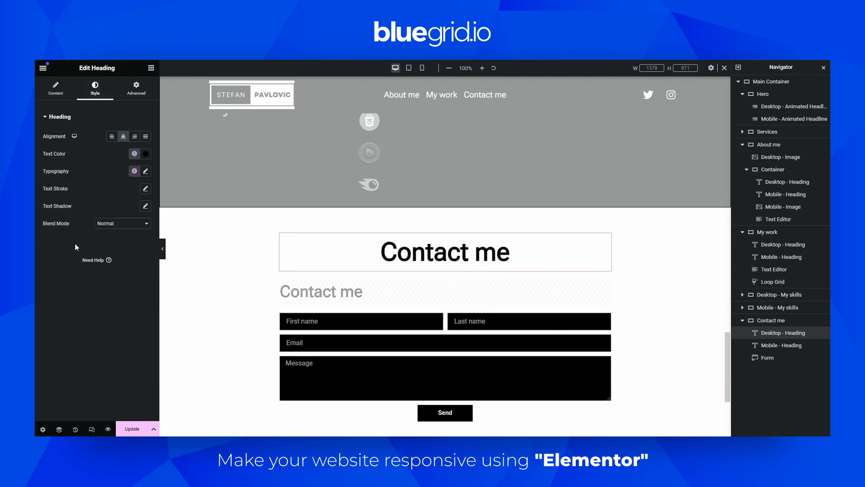
Preview the desktop layout without the editing controls and examine every section from the hero to the footer.
left_click(161, 252)
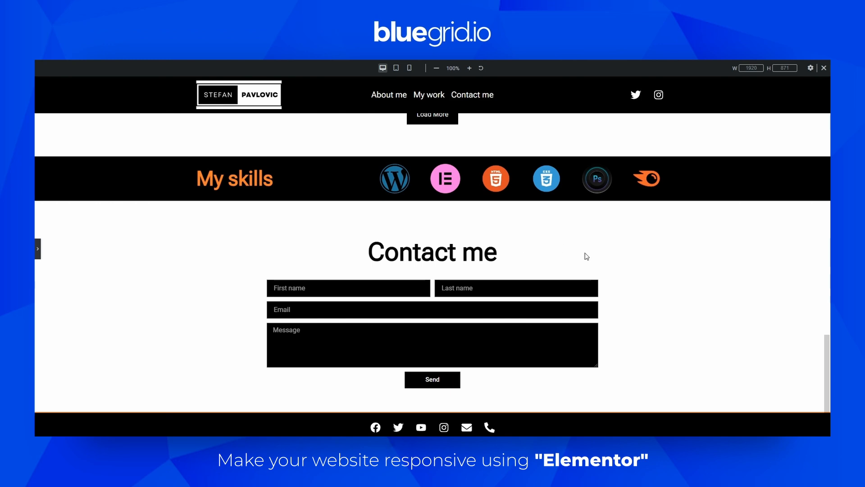
scroll(585, 253, "up", 5)
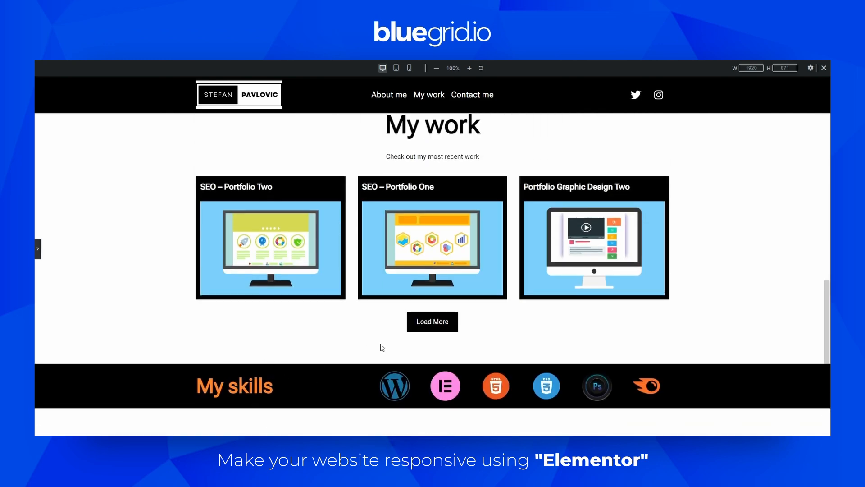
scroll(458, 290, "up", 8)
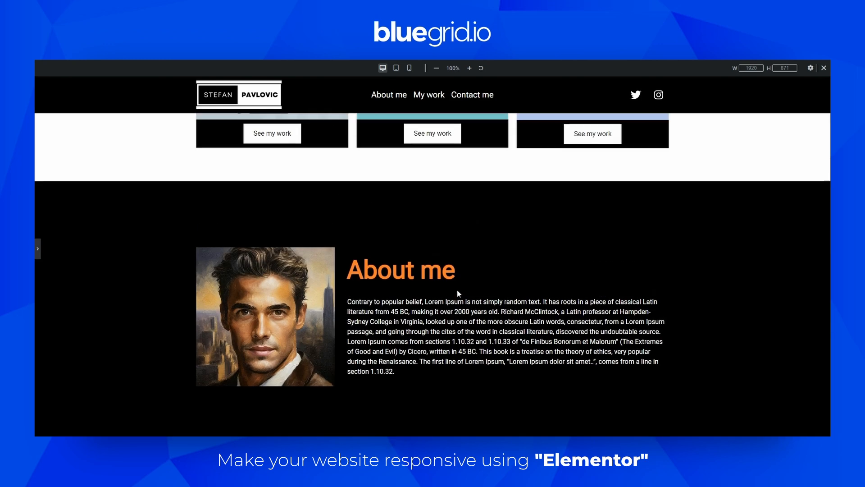
scroll(458, 292, "up", 5)
scroll(458, 293, "up", 3)
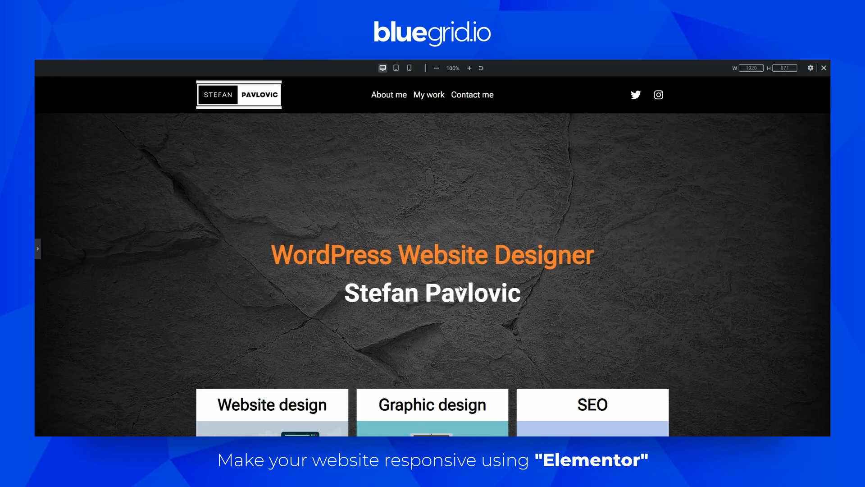
scroll(461, 287, "down", 6)
scroll(461, 288, "down", 10)
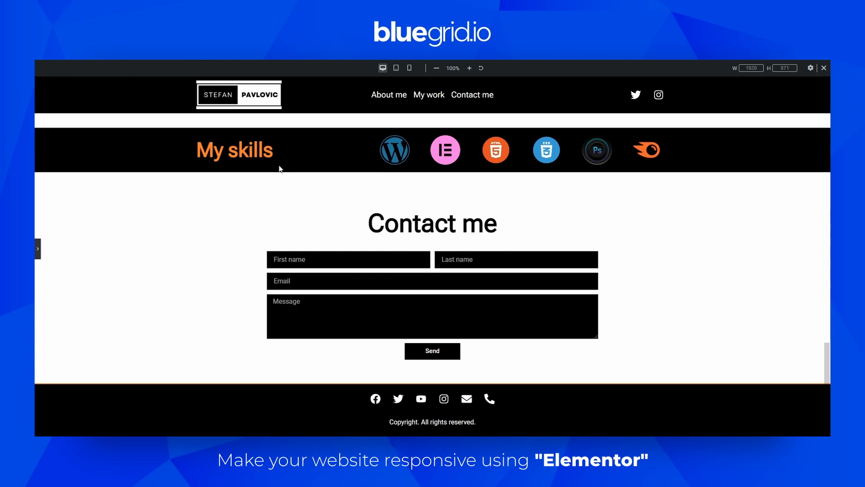
Switch the preview to mobile portrait, examine the hero, services, My work, My skills and Contact me sections, and return to editing.
left_click(409, 68)
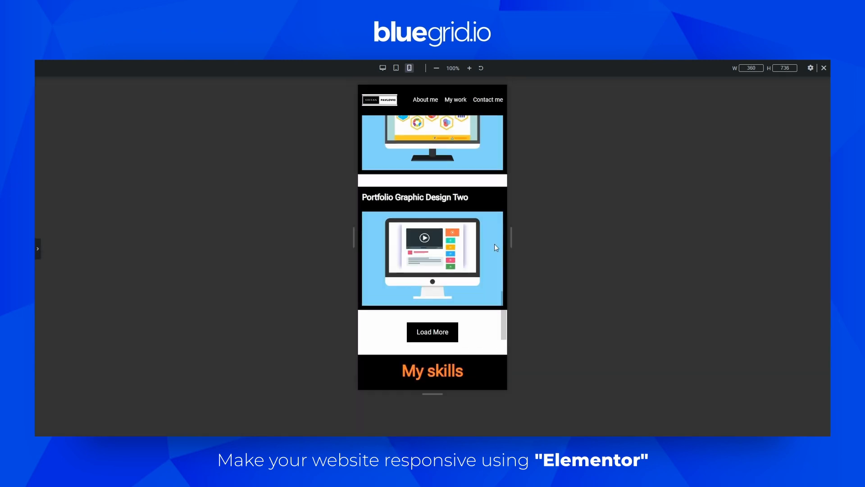
scroll(449, 284, "up", 20)
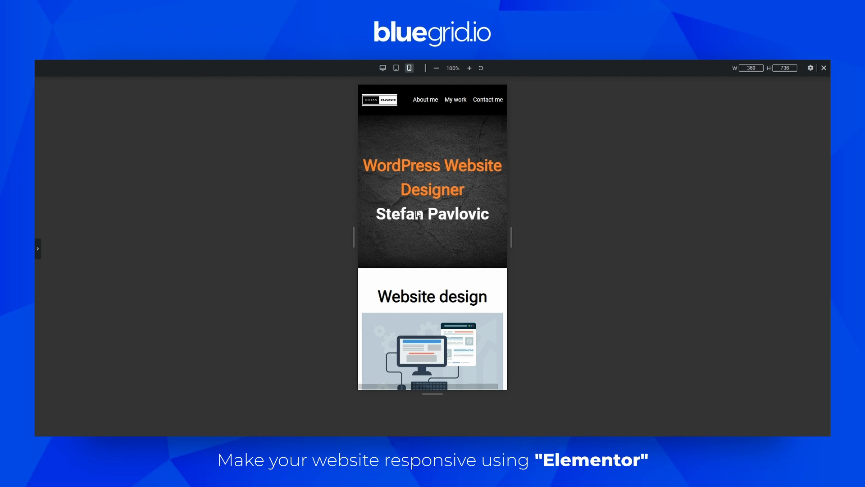
scroll(443, 214, "down", 15)
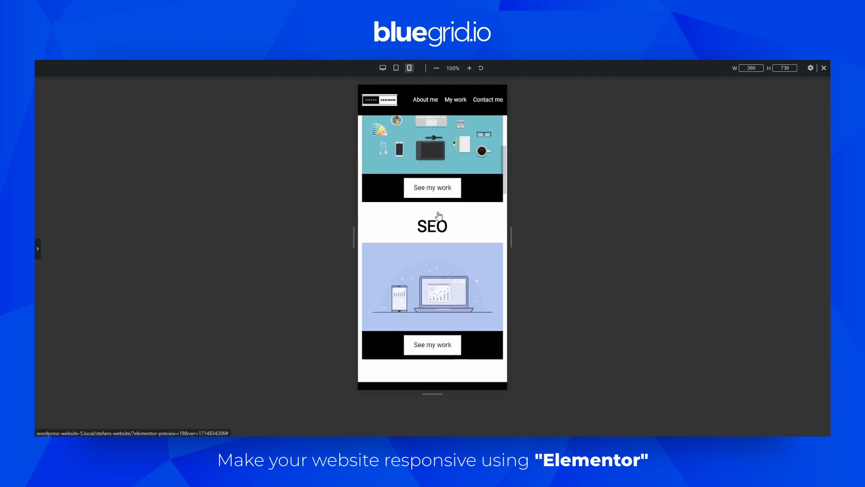
scroll(438, 214, "down", 12)
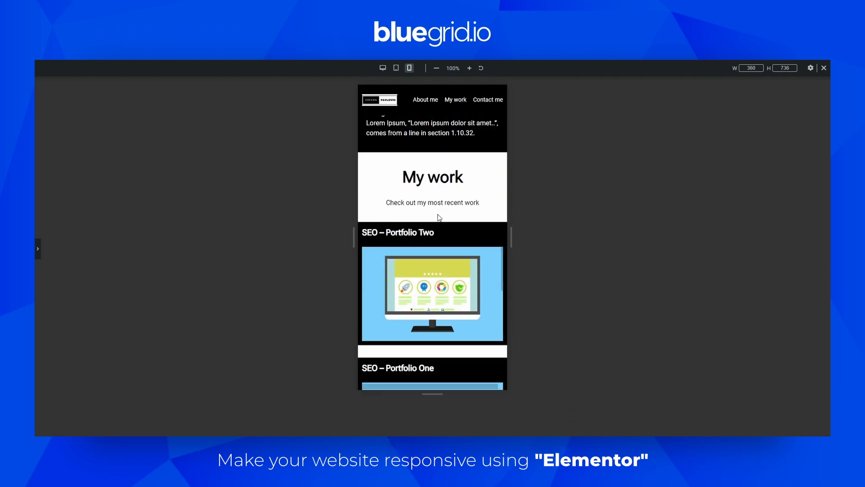
scroll(437, 216, "down", 15)
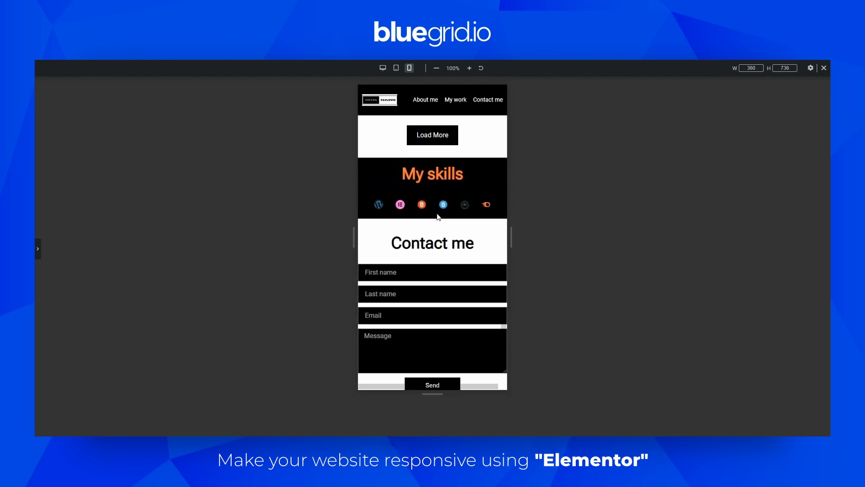
scroll(388, 280, "up", 20)
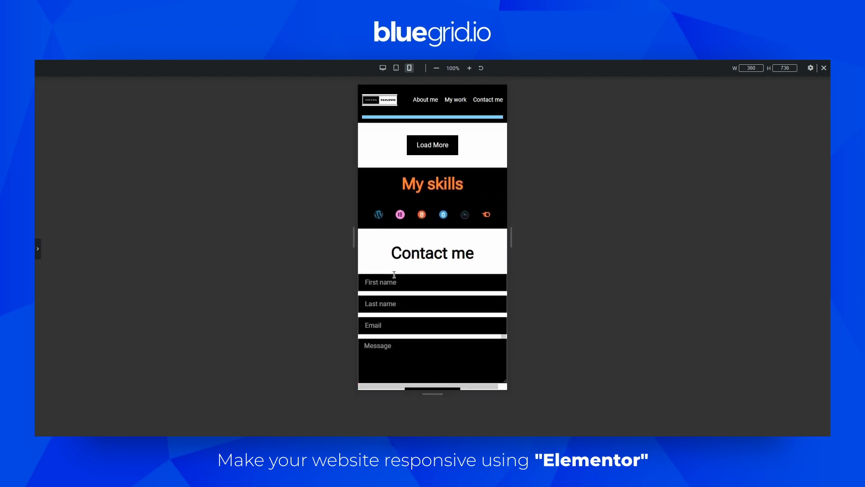
scroll(388, 280, "up", 10)
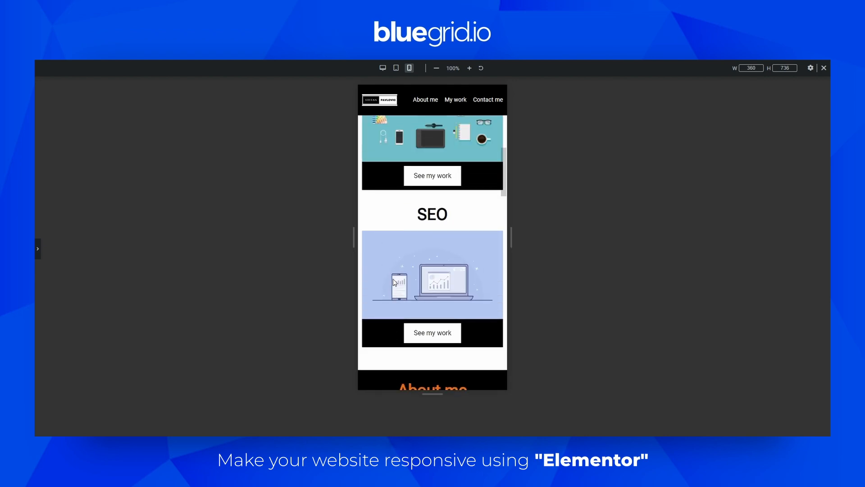
left_click(54, 253)
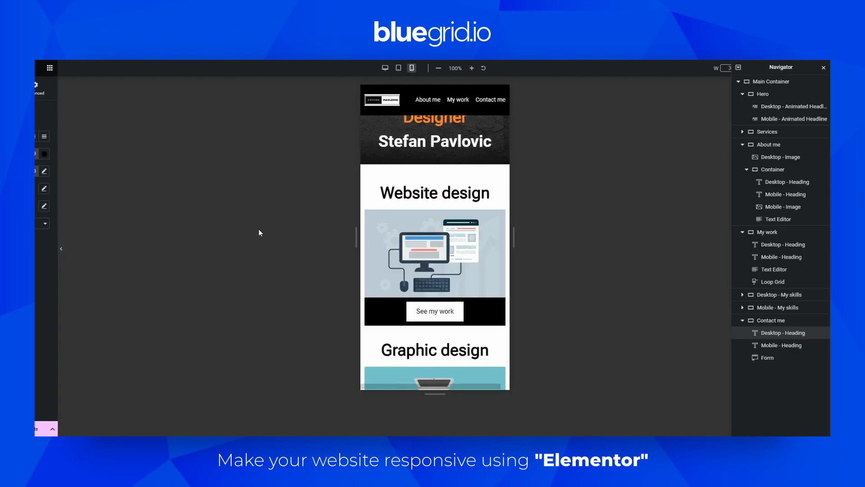